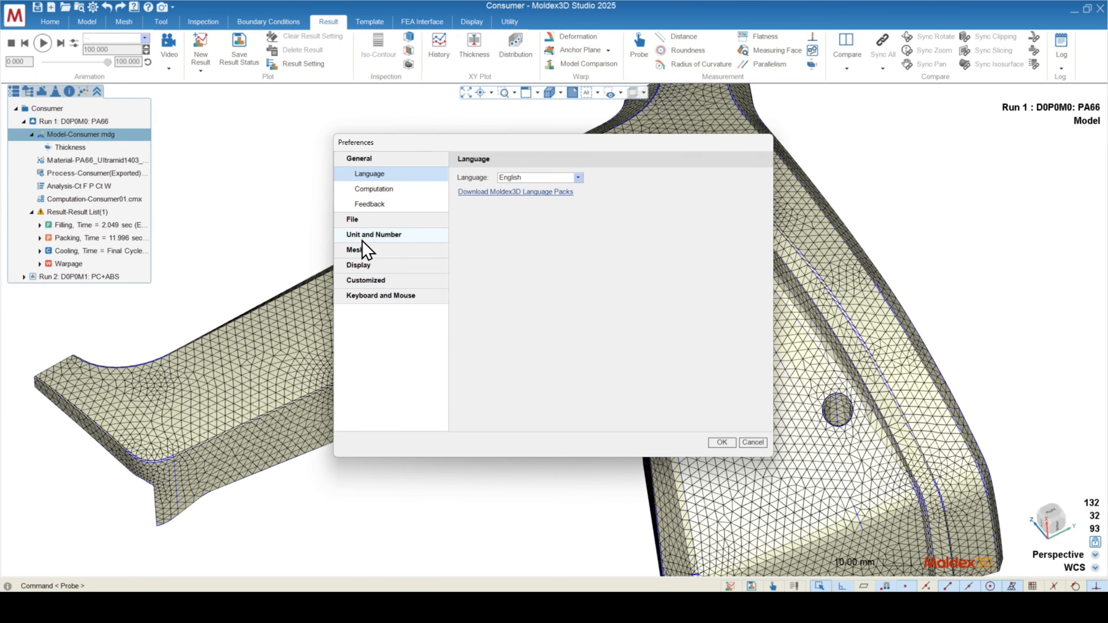
Review the snap options display setting in the preferences and keep Classic Mode.
{"action": "left_click", "coordinate": [373, 265]}
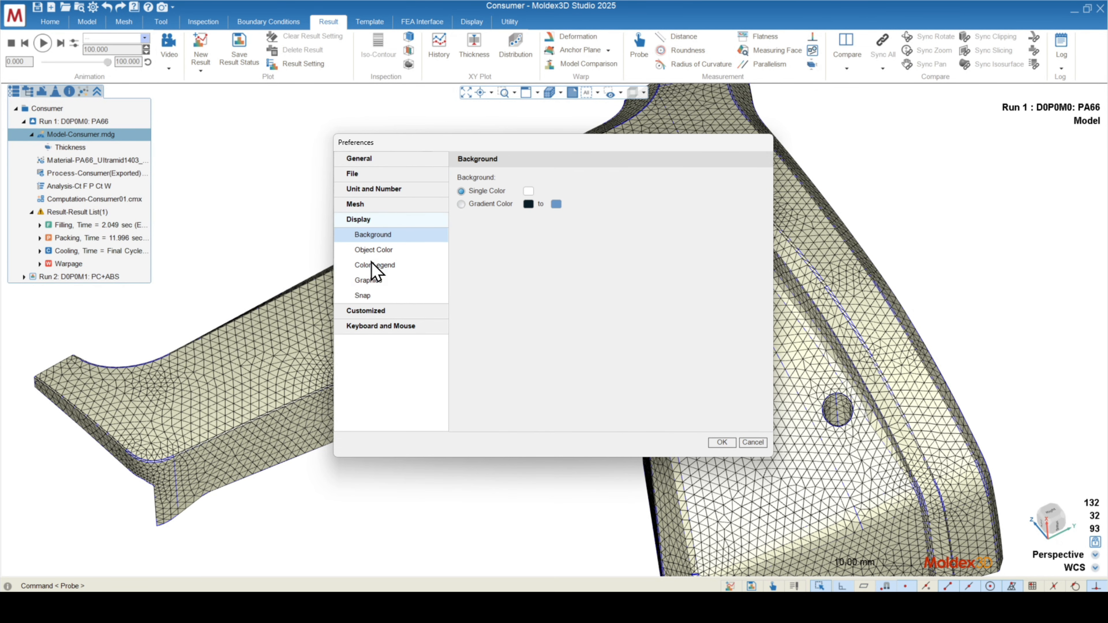
{"action": "left_click", "coordinate": [367, 296]}
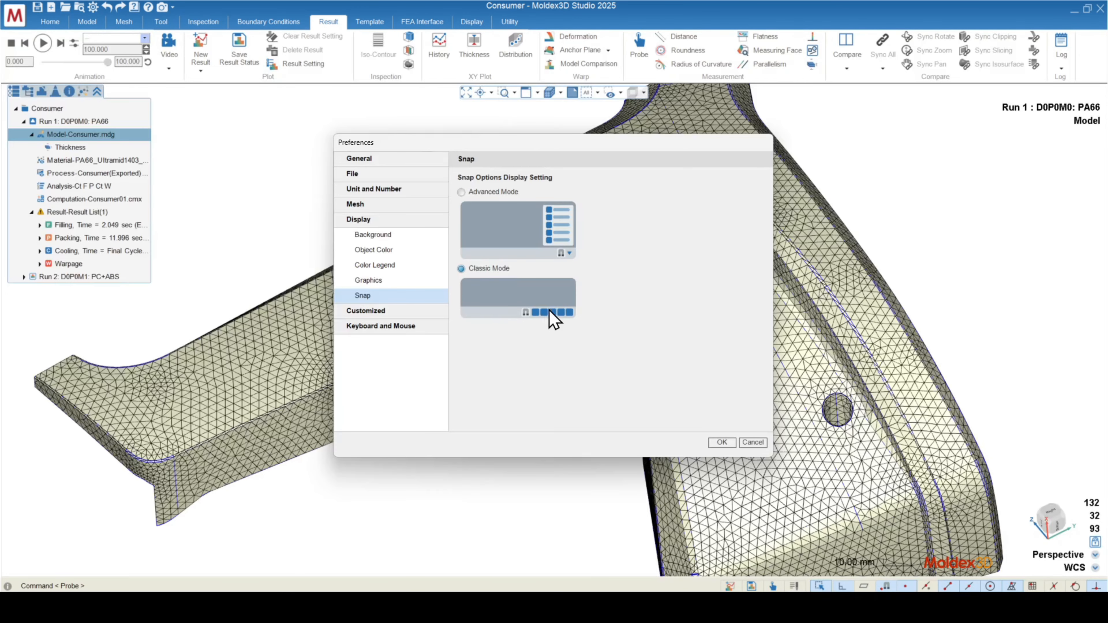
{"action": "left_click", "coordinate": [722, 442]}
Place two probe nodes on the recessed face beside the melt inlet, at about (94, 333, 63) and (95, 306, 64).
{"action": "scroll", "coordinate": [506, 268], "scroll_direction": "up", "scroll_amount": 3}
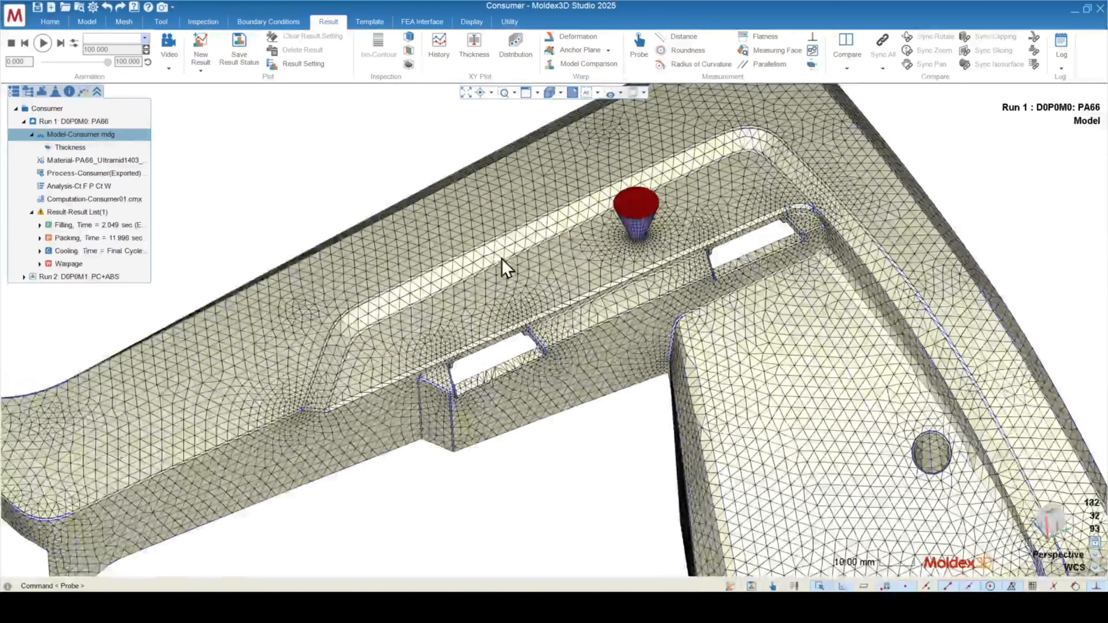
{"action": "scroll", "coordinate": [502, 261], "scroll_direction": "up", "scroll_amount": 3}
{"action": "left_click", "coordinate": [773, 585]}
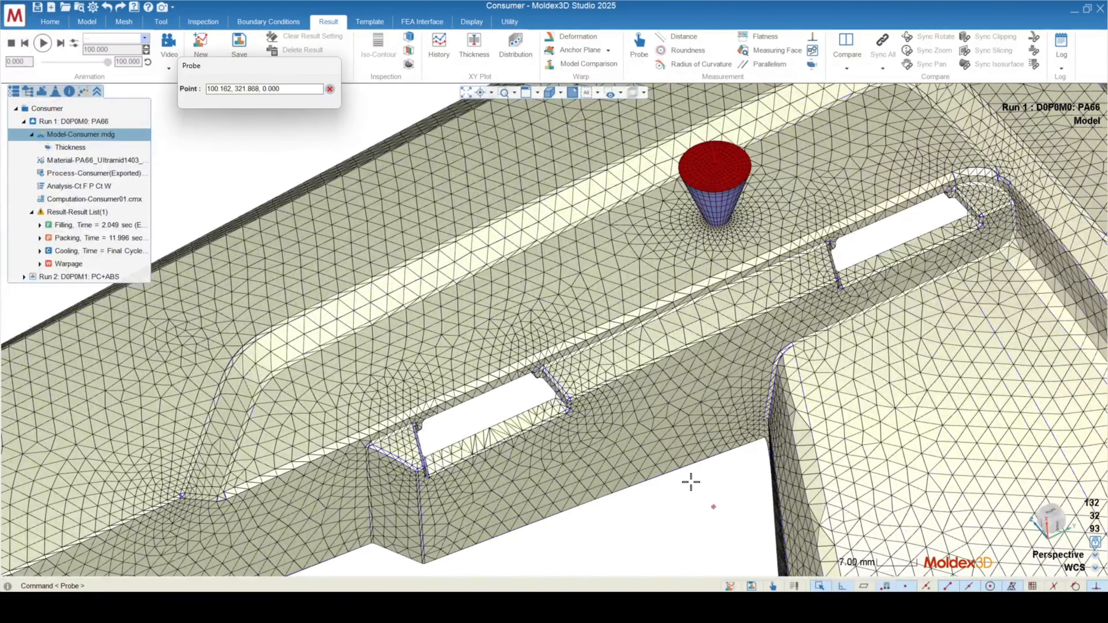
{"action": "left_click", "coordinate": [579, 267]}
{"action": "mouse_move", "coordinate": [579, 267]}
{"action": "middle_mouse_down"}
{"action": "mouse_move", "coordinate": [543, 282]}
{"action": "mouse_move", "coordinate": [575, 331]}
{"action": "mouse_move", "coordinate": [611, 321]}
{"action": "middle_mouse_up"}
{"action": "scroll", "coordinate": [761, 309], "scroll_direction": "down", "scroll_amount": 3}
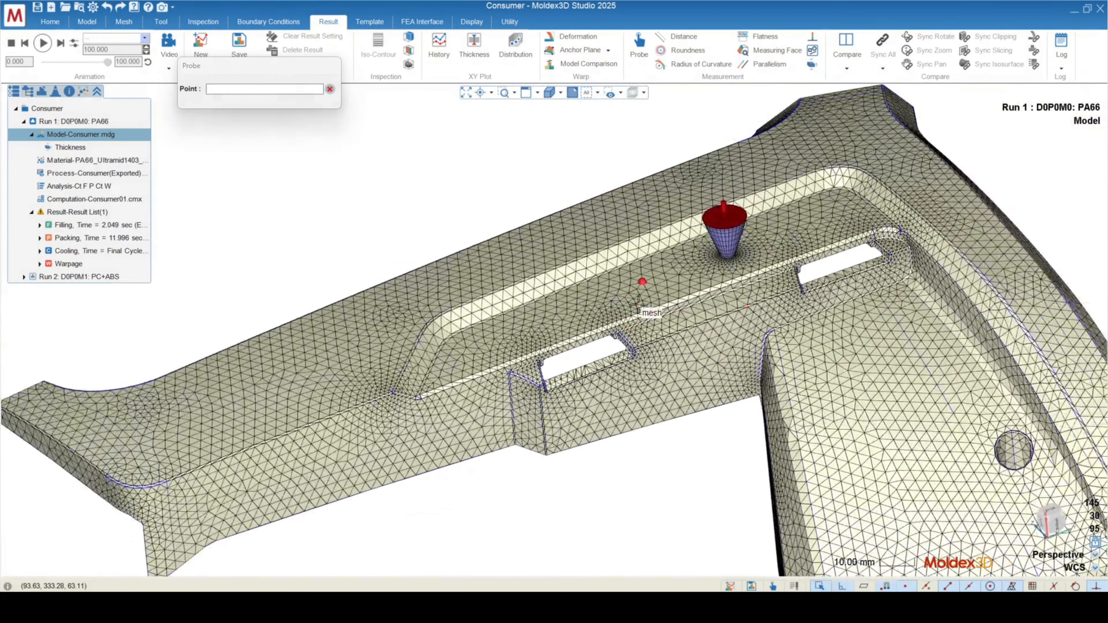
{"action": "scroll", "coordinate": [527, 312], "scroll_direction": "up", "scroll_amount": 5}
{"action": "left_click", "coordinate": [579, 314]}
{"action": "scroll", "coordinate": [823, 313], "scroll_direction": "down", "scroll_amount": 3}
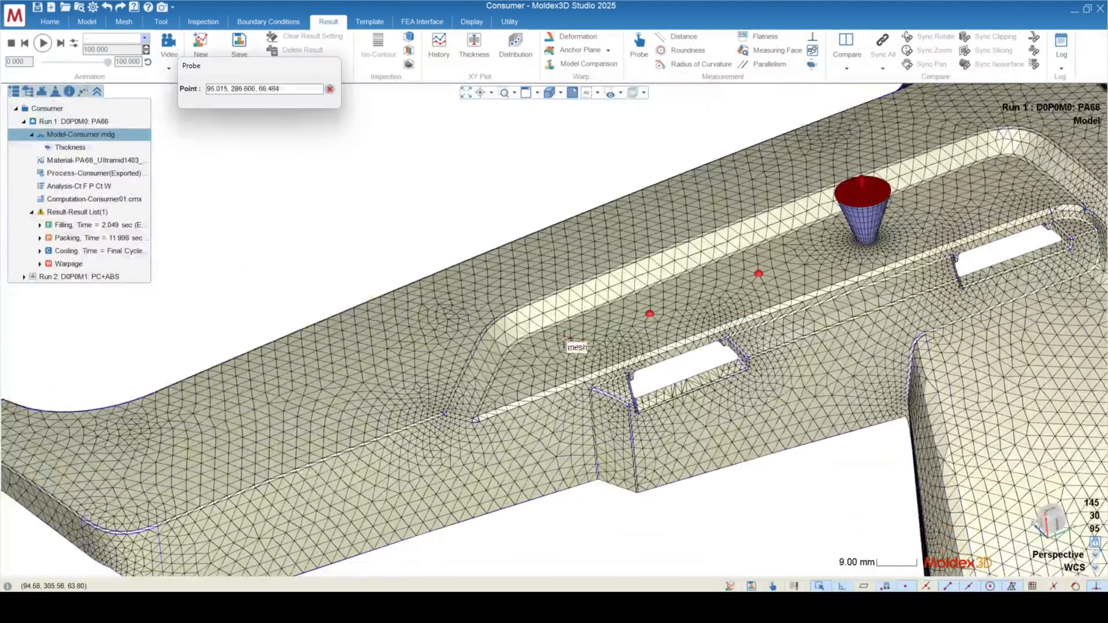
Place two more probe nodes along the arm towards its free end, at about (101, 253, 66) and (101, 209, 72), and finish probing.
{"action": "left_click", "coordinate": [437, 371]}
{"action": "scroll", "coordinate": [476, 356], "scroll_direction": "down", "scroll_amount": 2}
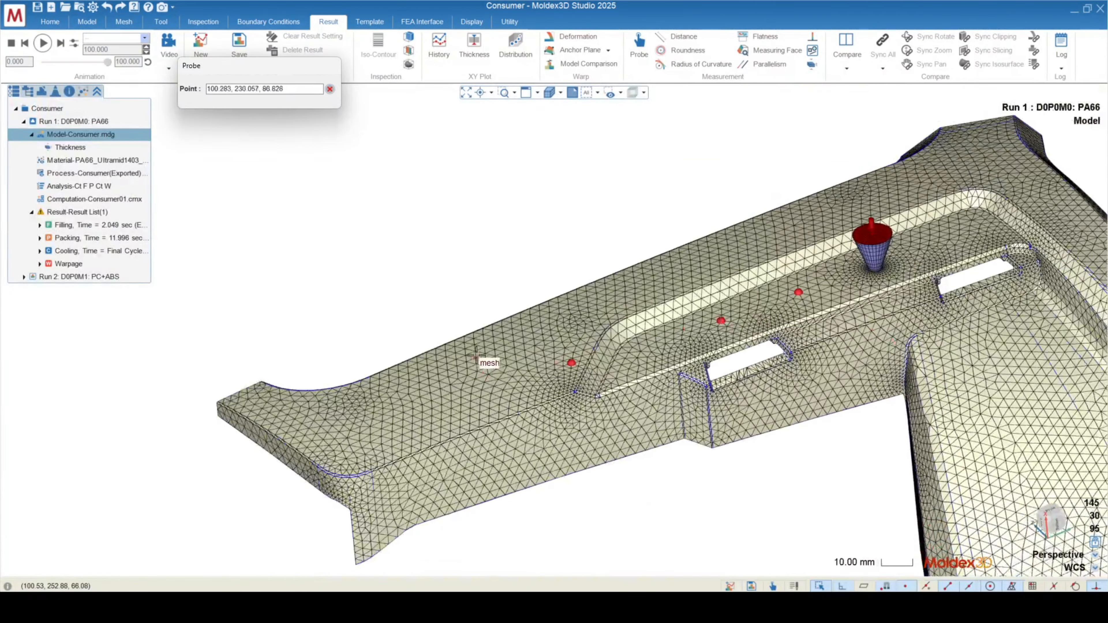
{"action": "scroll", "coordinate": [461, 380], "scroll_direction": "up", "scroll_amount": 4}
{"action": "left_click", "coordinate": [431, 416]}
{"action": "mouse_move", "coordinate": [698, 368]}
{"action": "middle_mouse_down"}
{"action": "mouse_move", "coordinate": [858, 304]}
{"action": "mouse_move", "coordinate": [938, 332]}
{"action": "mouse_move", "coordinate": [829, 328]}
{"action": "mouse_move", "coordinate": [776, 384]}
{"action": "middle_mouse_up"}
{"action": "scroll", "coordinate": [576, 343], "scroll_direction": "down", "scroll_amount": 3}
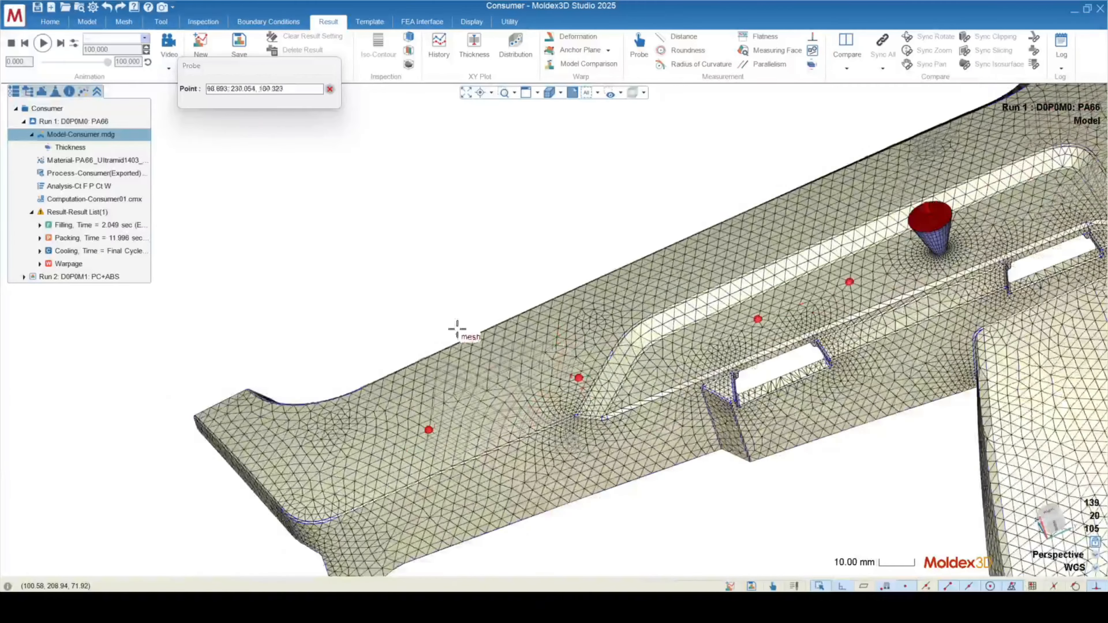
{"action": "scroll", "coordinate": [457, 329], "scroll_direction": "down", "scroll_amount": 2}
{"action": "left_click", "coordinate": [330, 90]}
{"action": "middle_click_drag", "start_coordinate": [495, 252], "coordinate": [749, 452]}
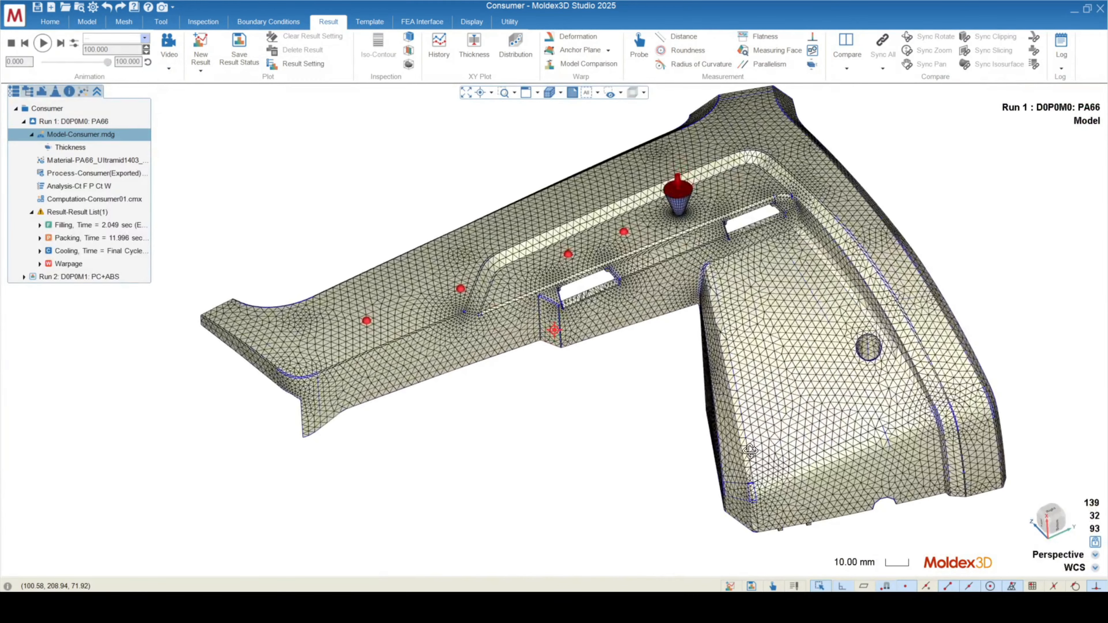
{"action": "scroll", "coordinate": [574, 461], "scroll_direction": "down", "scroll_amount": 2}
{"action": "middle_click_drag", "start_coordinate": [552, 419], "coordinate": [527, 377]}
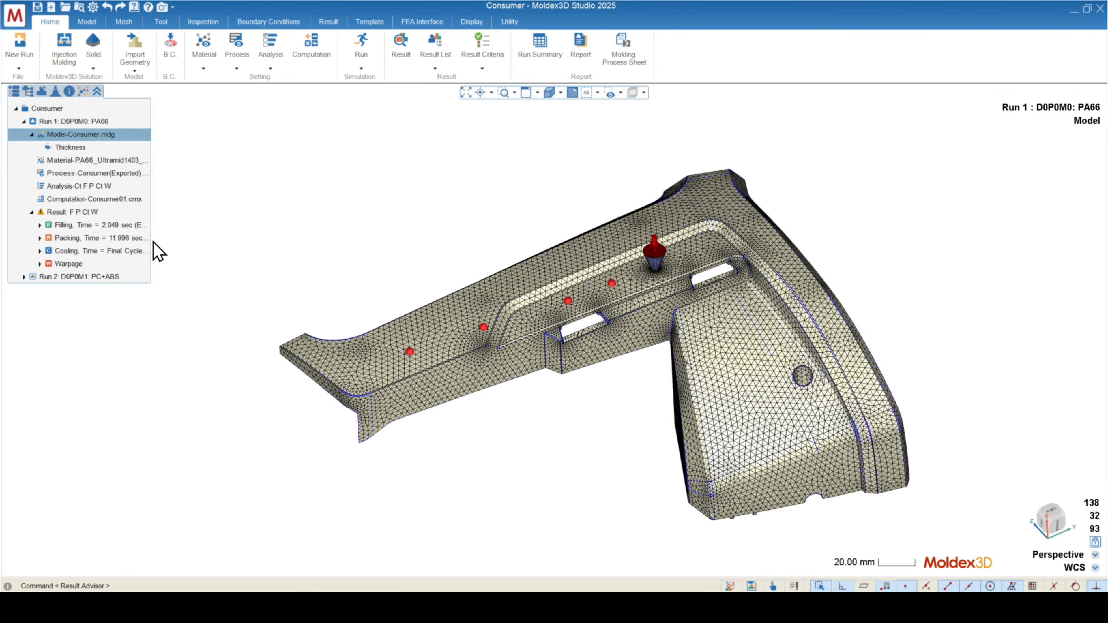
Display the Temperature result of the filling stage for Run 1 on the part.
{"action": "double_click", "coordinate": [57, 227]}
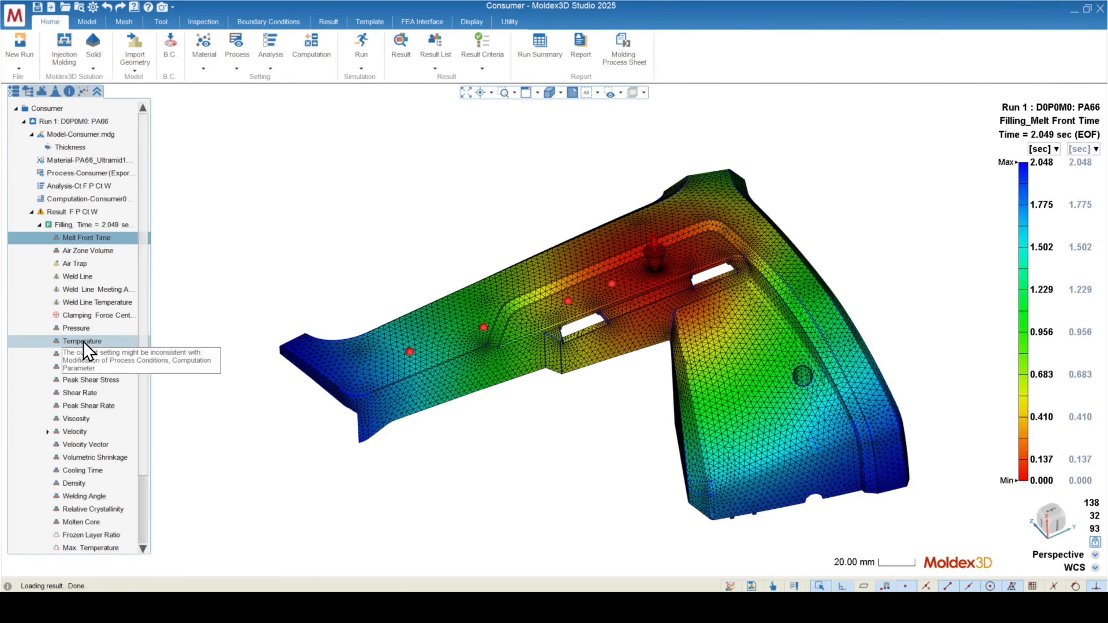
{"action": "left_click", "coordinate": [83, 341]}
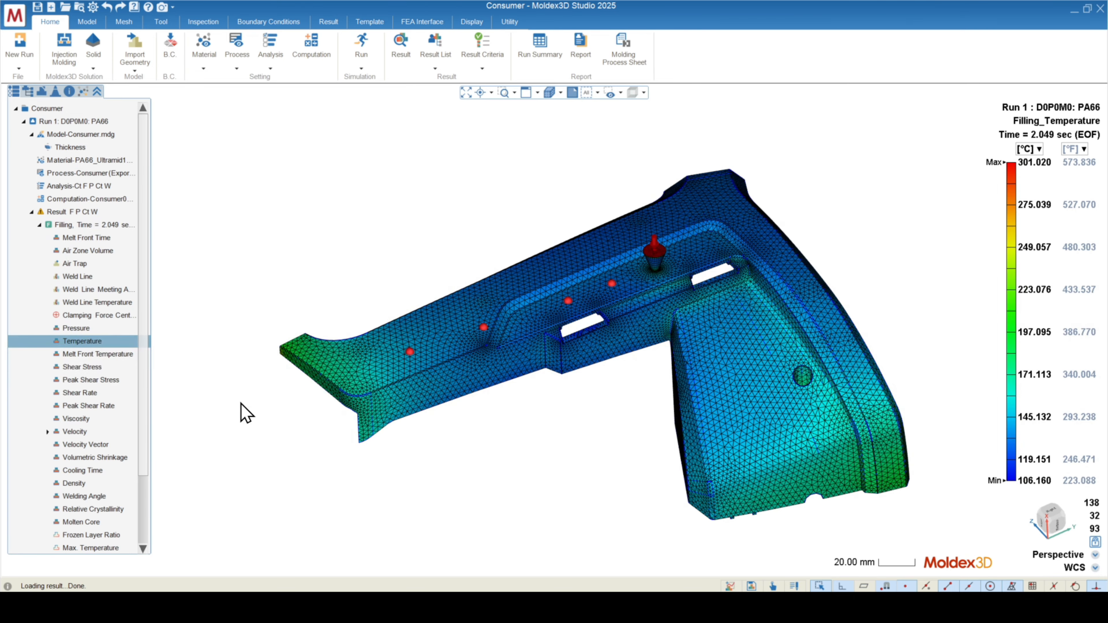
{"action": "middle_click_drag", "start_coordinate": [242, 413], "coordinate": [364, 421]}
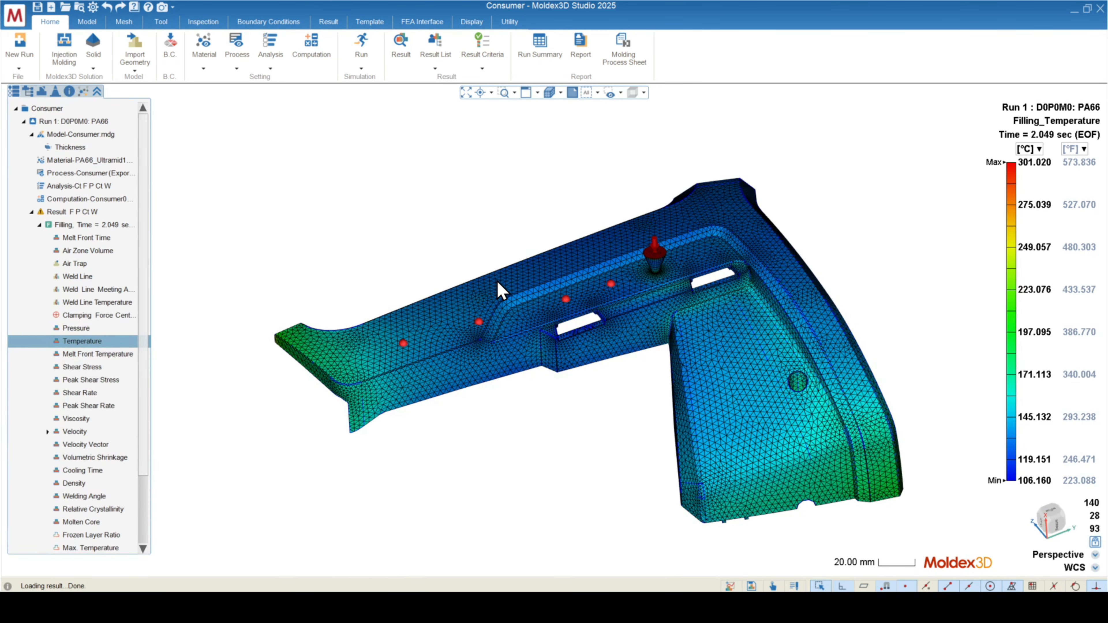
{"action": "mouse_move", "coordinate": [500, 290]}
{"action": "middle_mouse_down"}
{"action": "mouse_move", "coordinate": [487, 278]}
{"action": "mouse_move", "coordinate": [506, 282]}
{"action": "middle_mouse_up"}
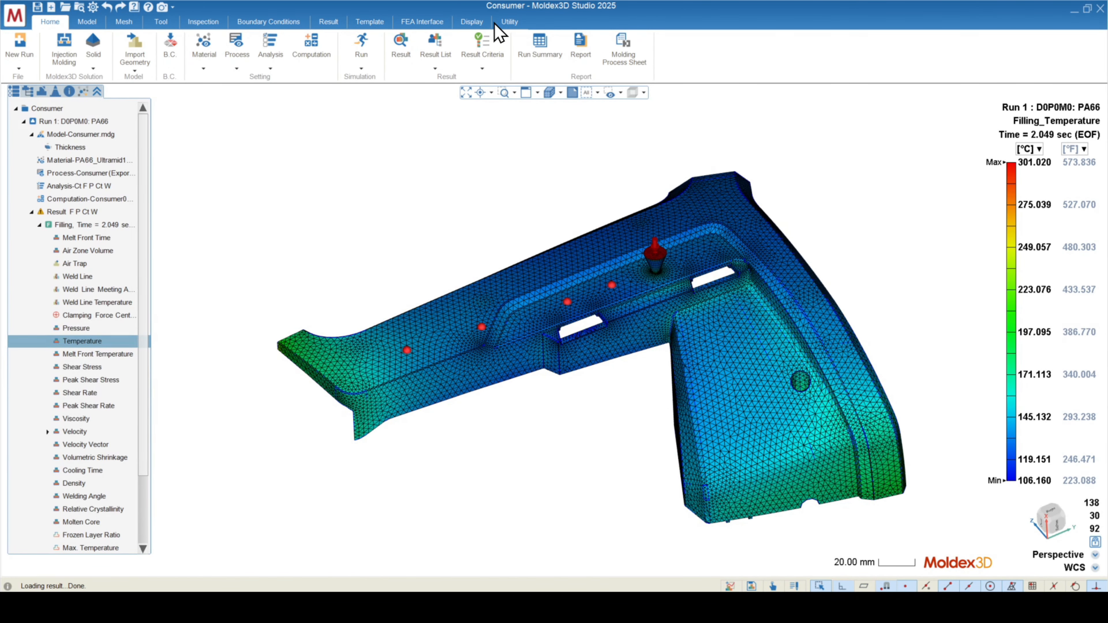
Show the probe names as labels on the model.
{"action": "left_click", "coordinate": [473, 22]}
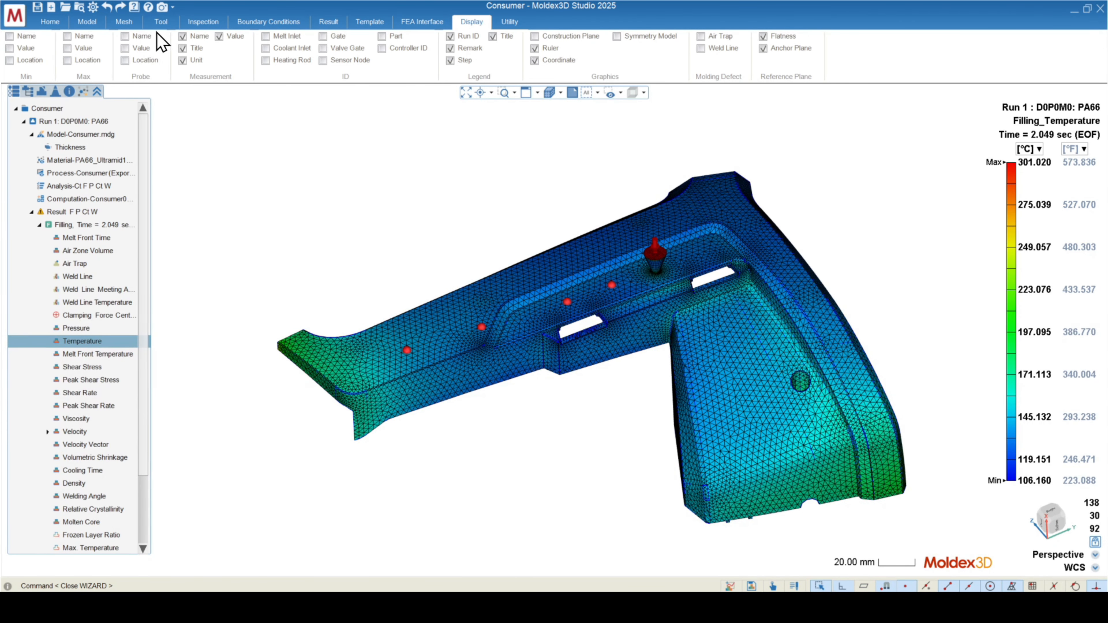
{"action": "left_click", "coordinate": [125, 37]}
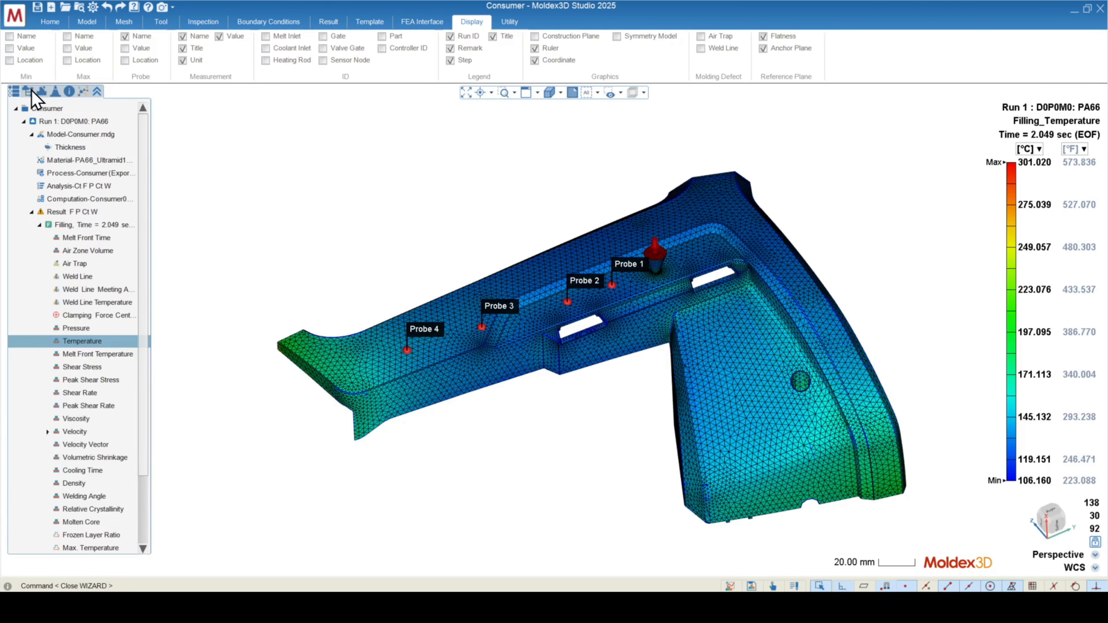
{"action": "left_click", "coordinate": [30, 91]}
{"action": "left_click", "coordinate": [83, 183]}
{"action": "right_click", "coordinate": [85, 185]}
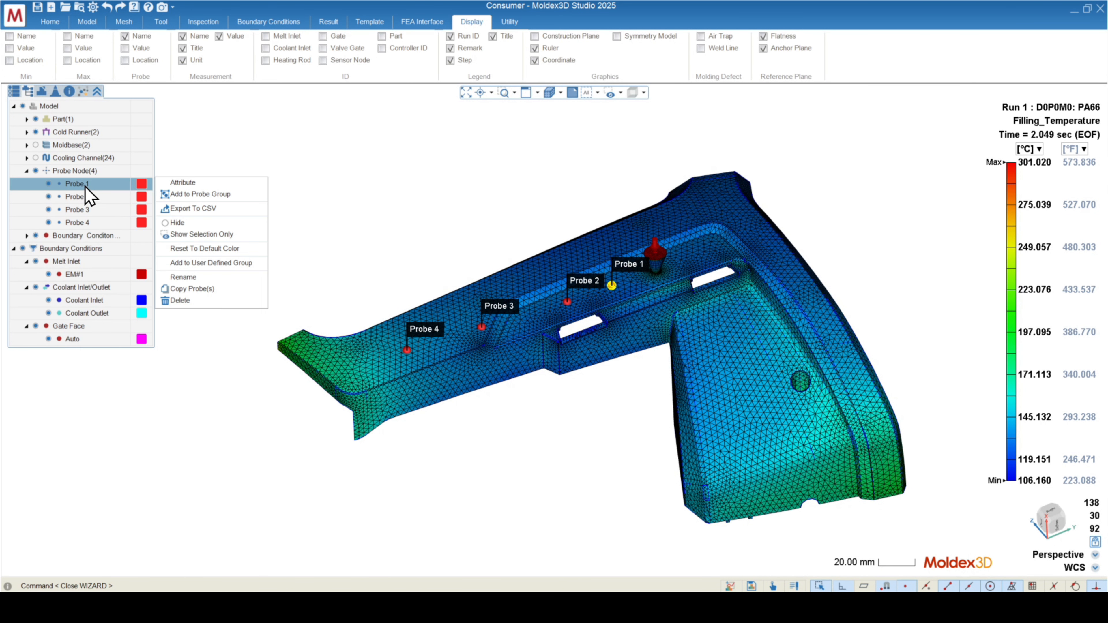
{"action": "left_click", "coordinate": [185, 278]}
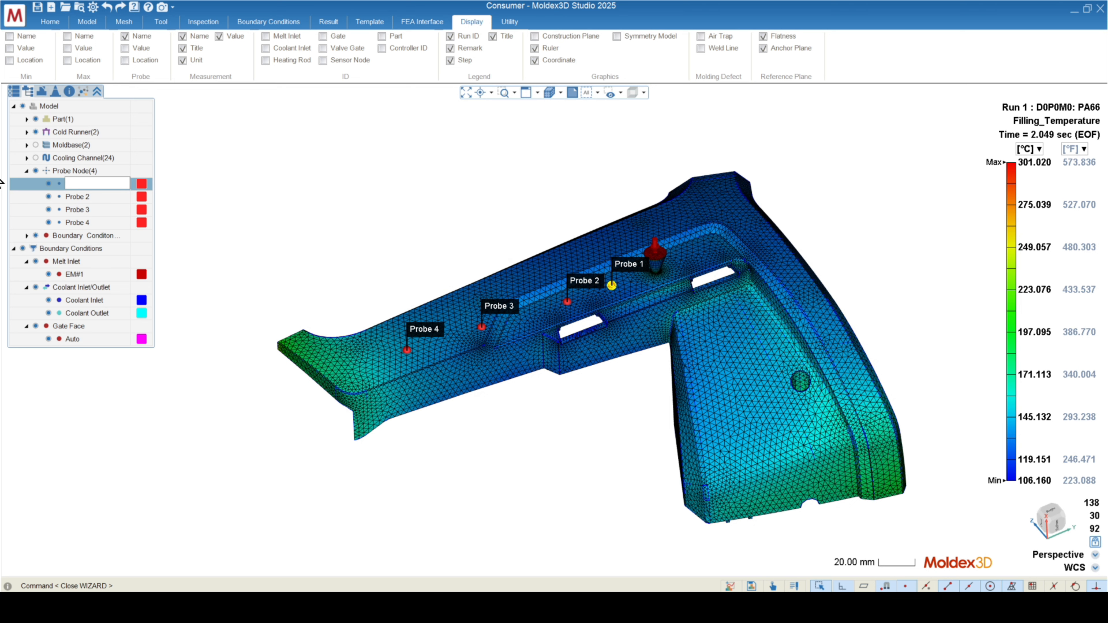
{"action": "left_click", "coordinate": [273, 234]}
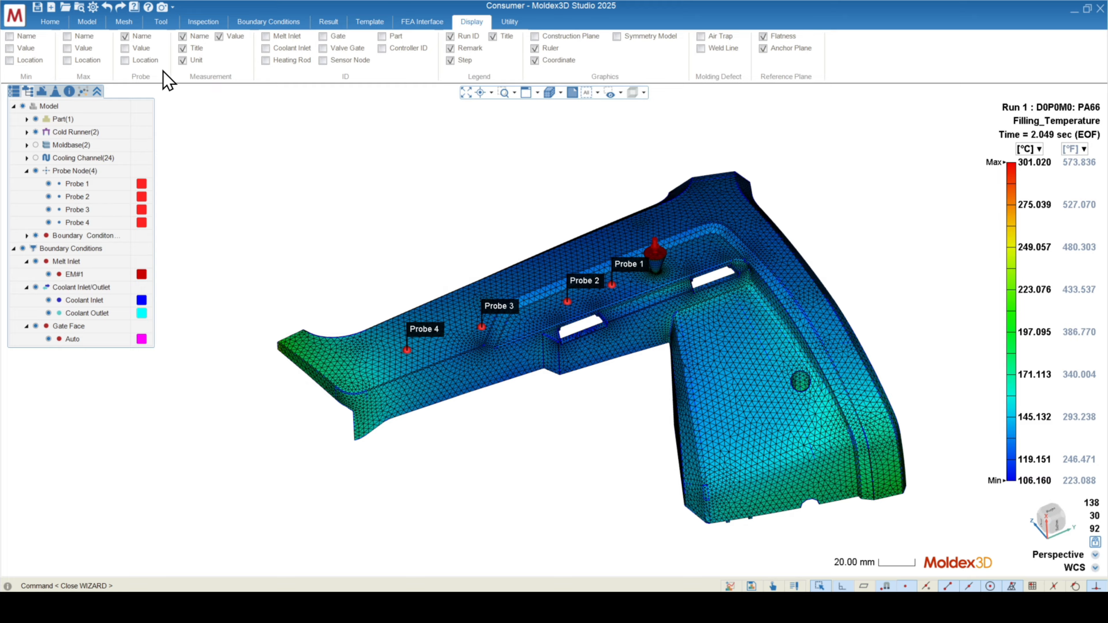
Add each probe's location coordinates to its label on the model.
{"action": "left_click", "coordinate": [125, 60]}
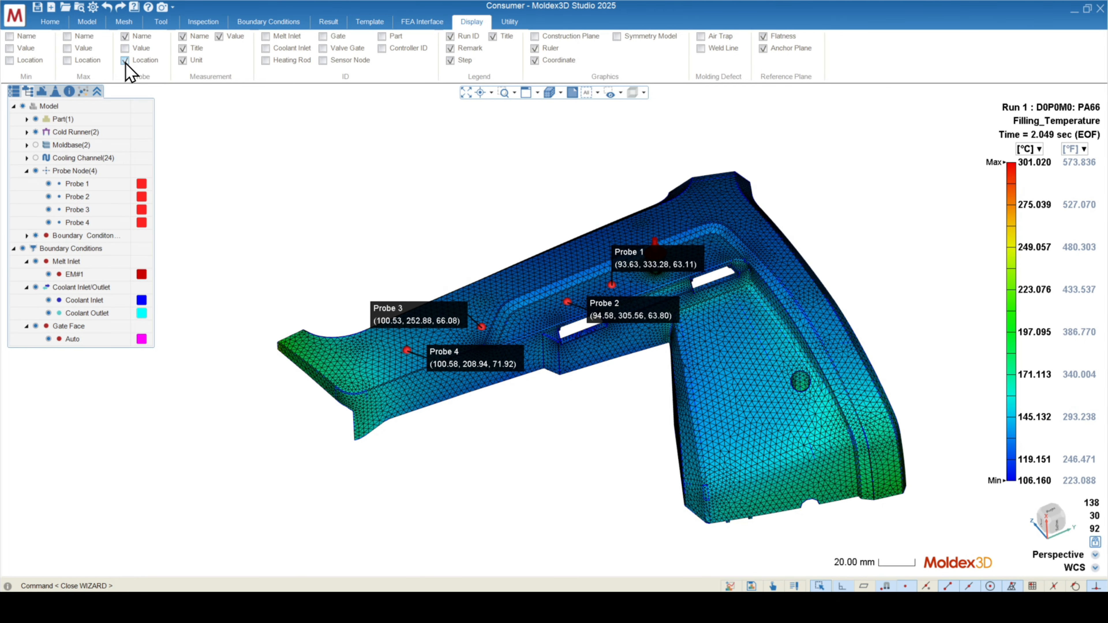
{"action": "middle_click_drag", "start_coordinate": [486, 299], "coordinate": [490, 319]}
{"action": "scroll", "coordinate": [491, 319], "scroll_direction": "up", "scroll_amount": 5}
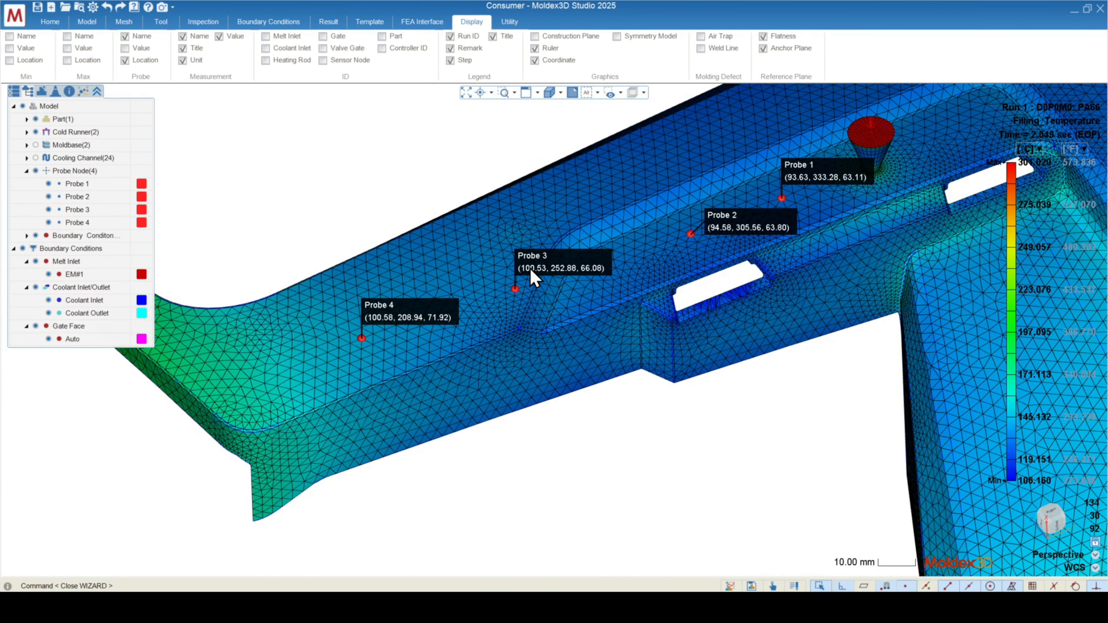
{"action": "scroll", "coordinate": [321, 317], "scroll_direction": "down", "scroll_amount": 1}
{"action": "scroll", "coordinate": [320, 318], "scroll_direction": "down", "scroll_amount": 3}
{"action": "left_click", "coordinate": [772, 586]}
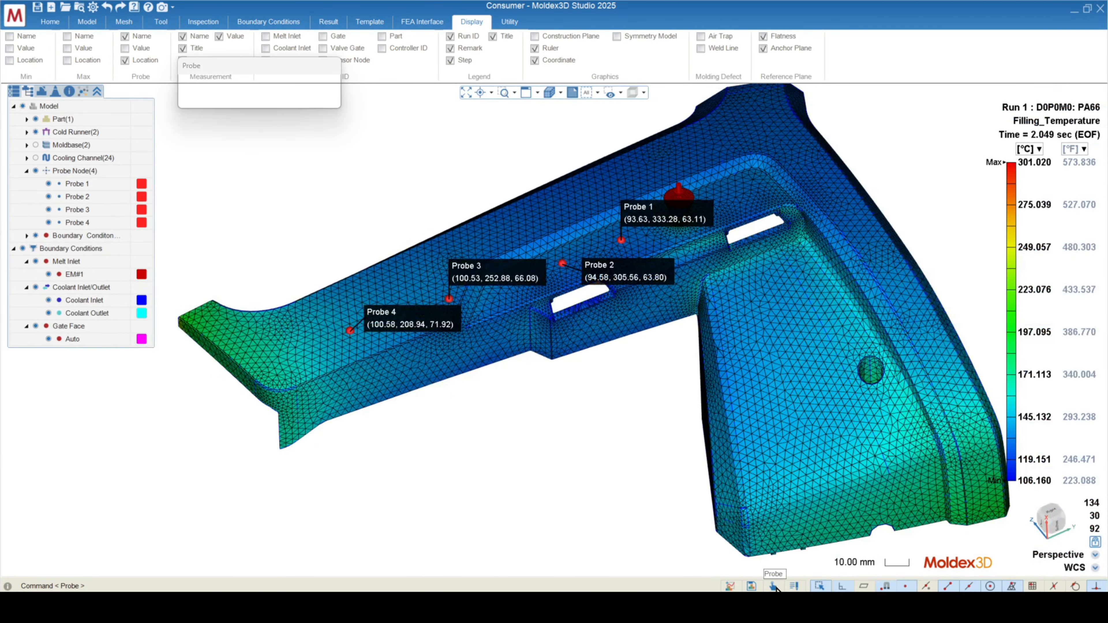
{"action": "left_click_drag", "start_coordinate": [262, 67], "coordinate": [231, 147]}
{"action": "left_click", "coordinate": [388, 151]}
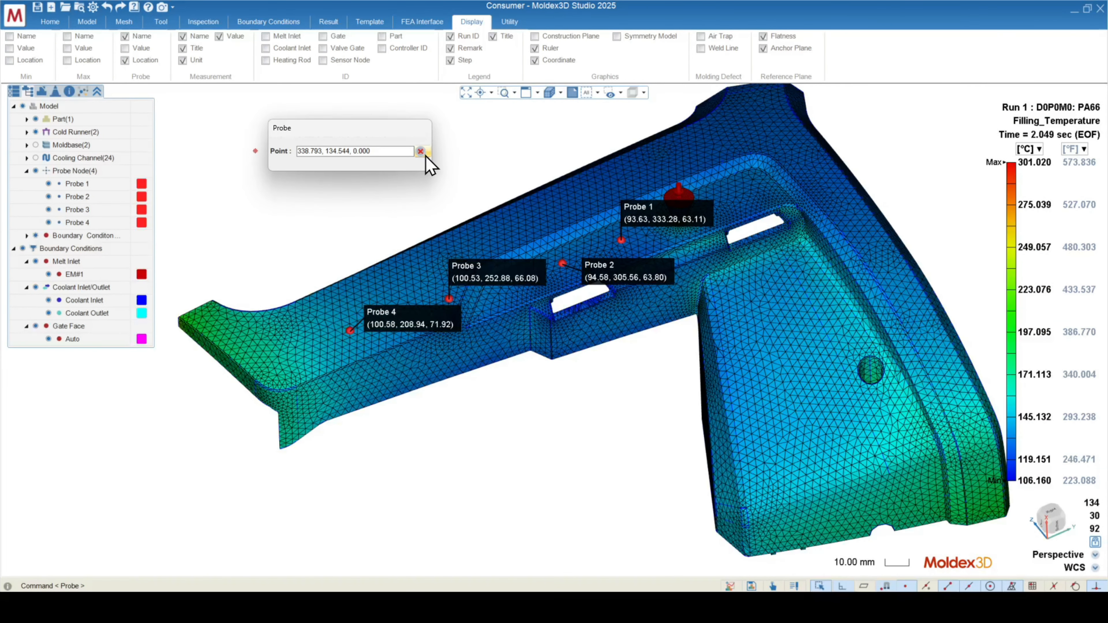
{"action": "left_click_drag", "start_coordinate": [306, 133], "coordinate": [279, 124]}
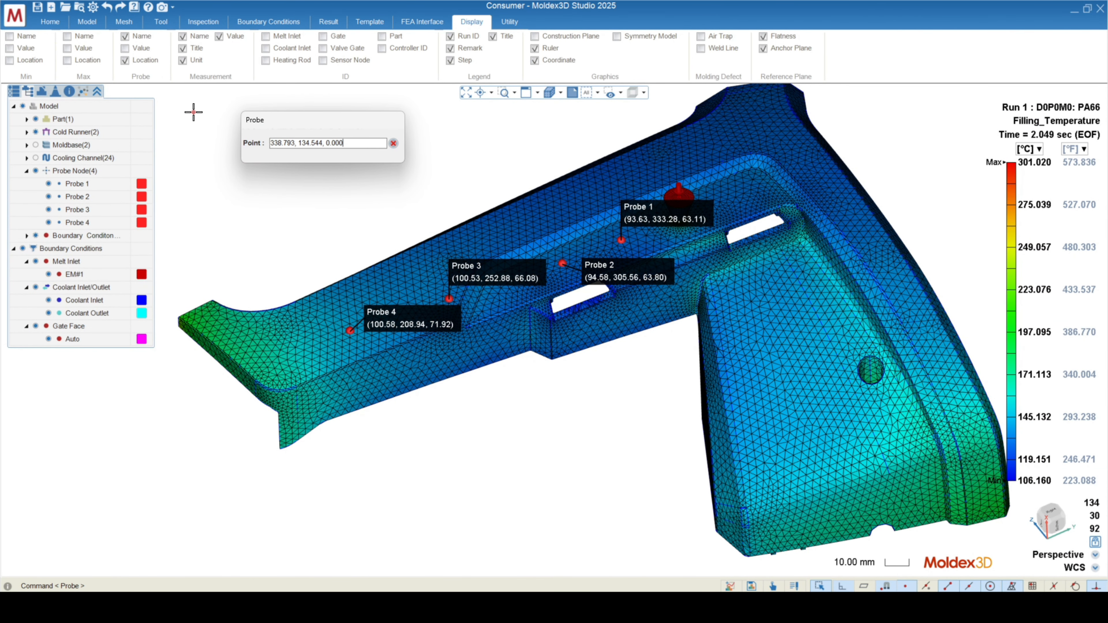
{"action": "left_click_drag", "start_coordinate": [299, 119], "coordinate": [281, 118]}
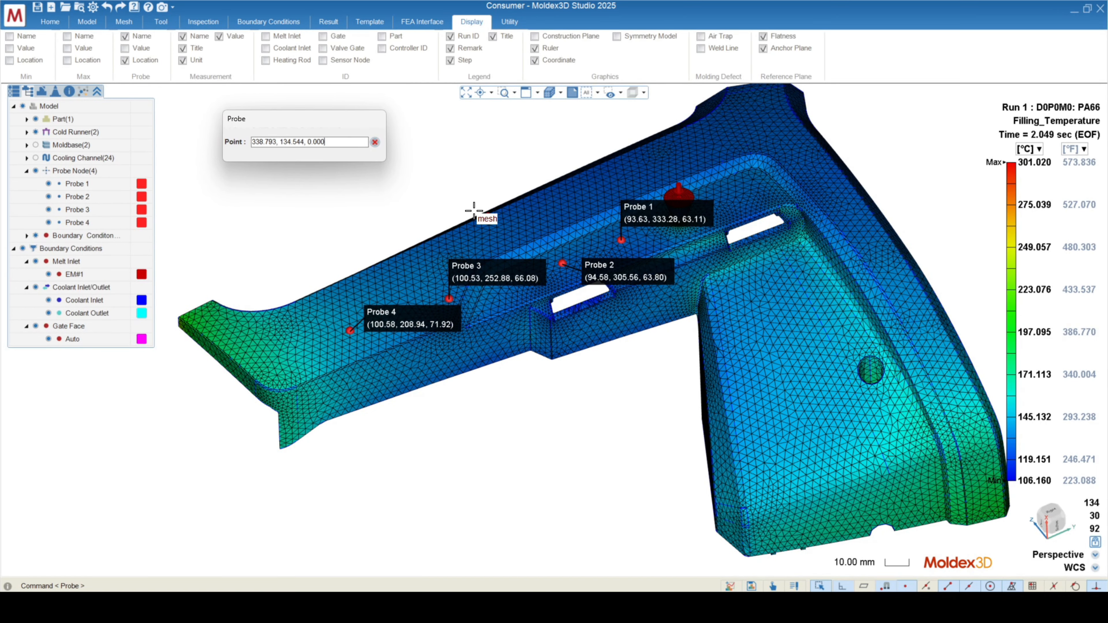
Show the temperature values in the probe labels and hide their location coordinates.
{"action": "scroll", "coordinate": [439, 337], "scroll_direction": "up", "scroll_amount": 3}
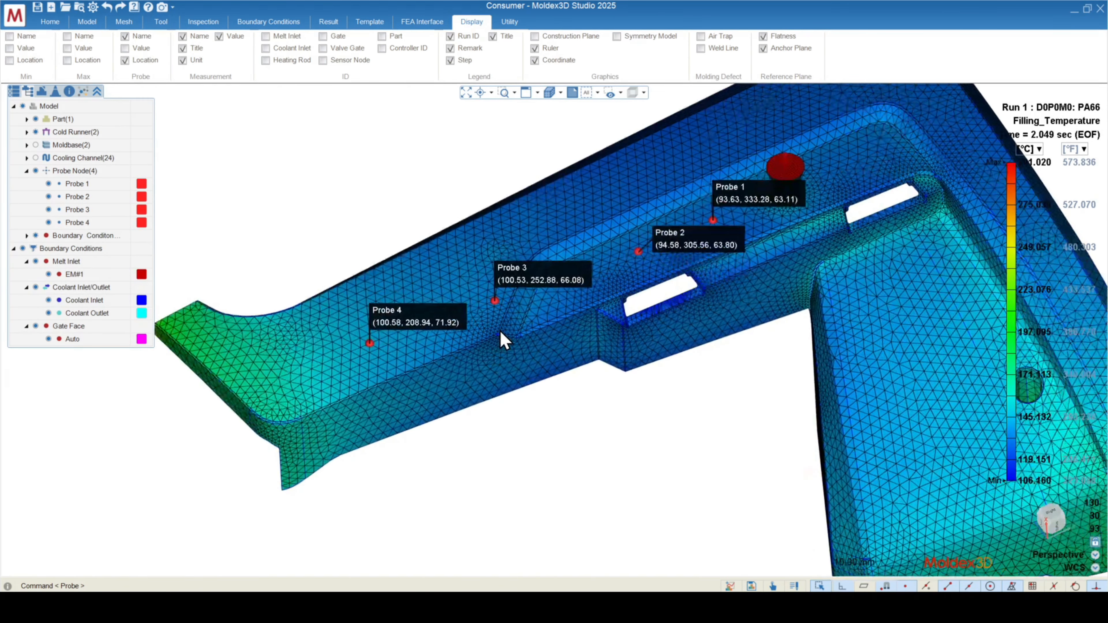
{"action": "scroll", "coordinate": [323, 352], "scroll_direction": "down", "scroll_amount": 3}
{"action": "scroll", "coordinate": [749, 261], "scroll_direction": "up", "scroll_amount": 2}
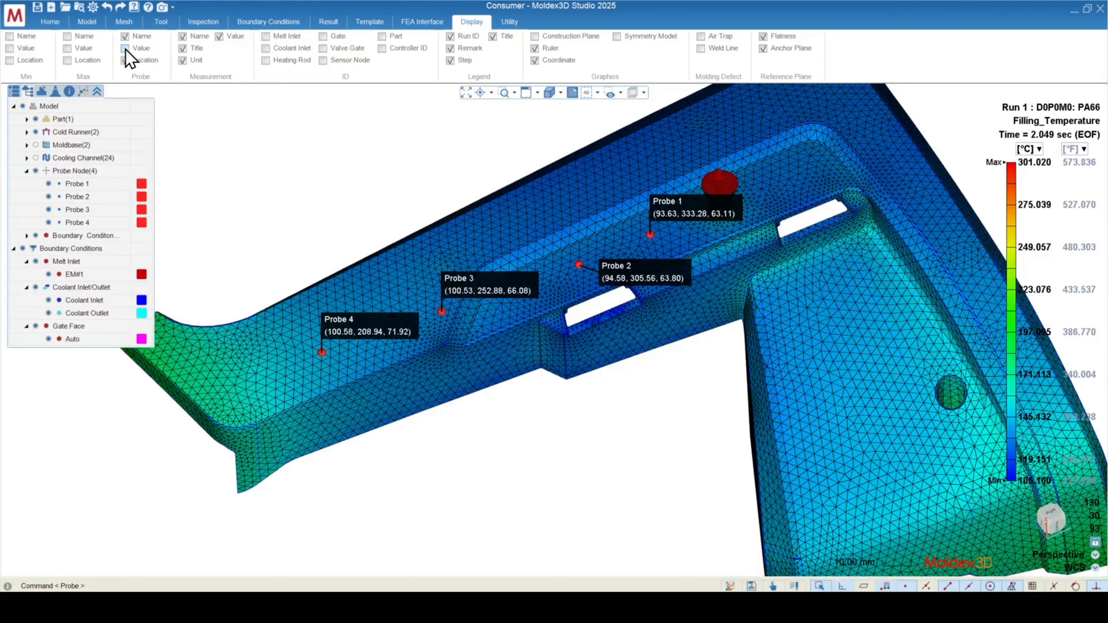
{"action": "left_click", "coordinate": [125, 48]}
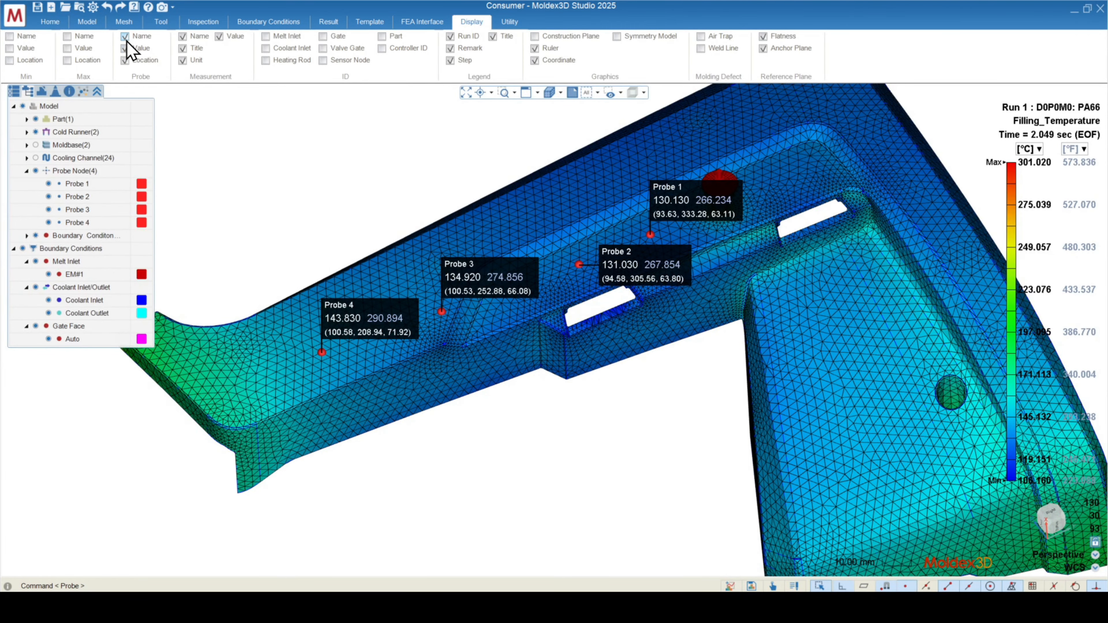
{"action": "left_click", "coordinate": [124, 60]}
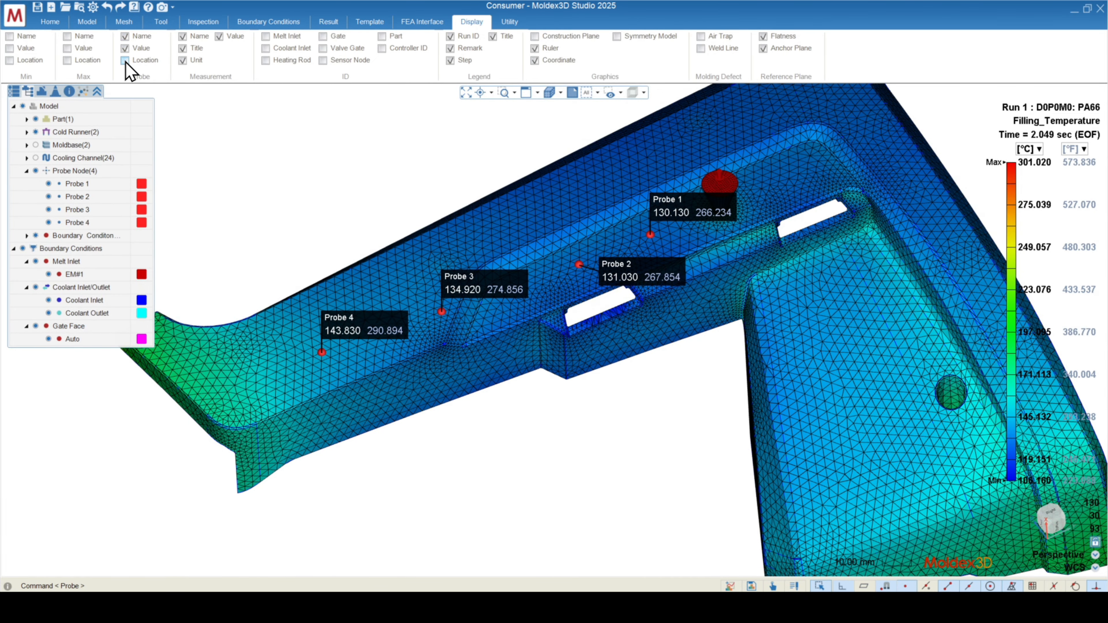
{"action": "middle_click_drag", "start_coordinate": [477, 254], "coordinate": [499, 270]}
{"action": "scroll", "coordinate": [455, 374], "scroll_direction": "down", "scroll_amount": 3}
{"action": "middle_click_drag", "start_coordinate": [455, 374], "coordinate": [432, 385]}
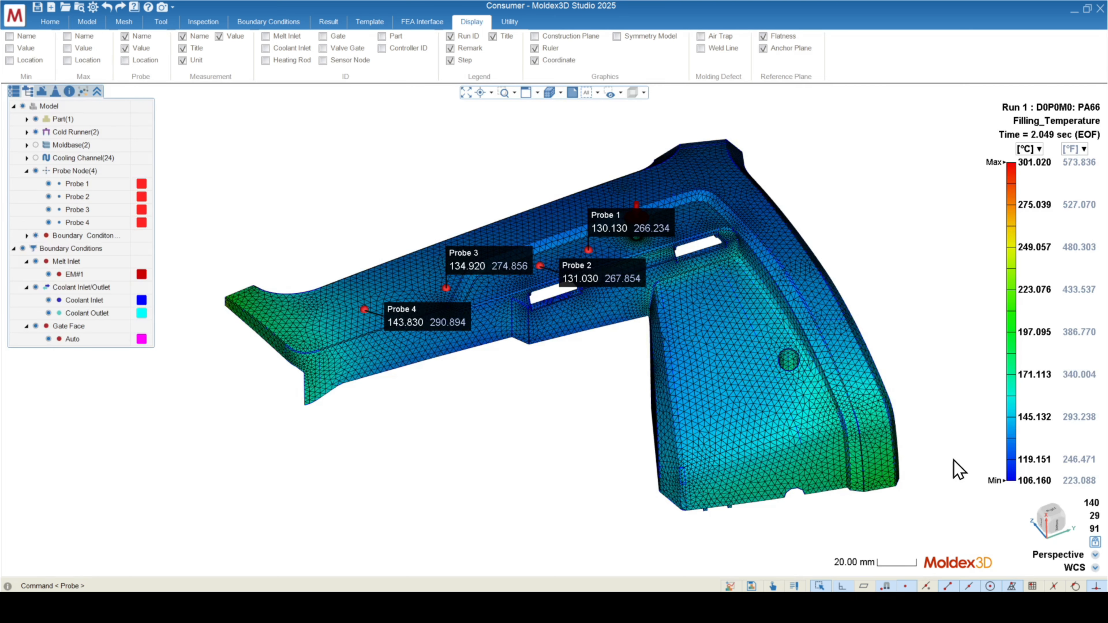
Review the unit system preferences, including the second simulation unit's options, and the legend's choices for the secondary temperature unit.
{"action": "mouse_move", "coordinate": [1025, 503]}
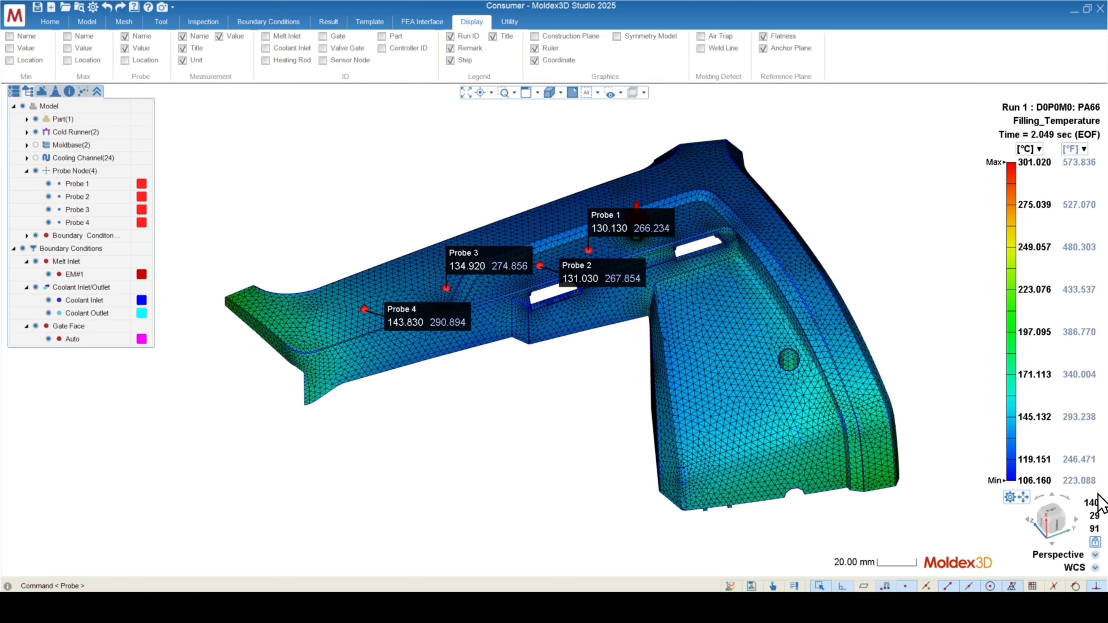
{"action": "mouse_move", "coordinate": [1097, 462]}
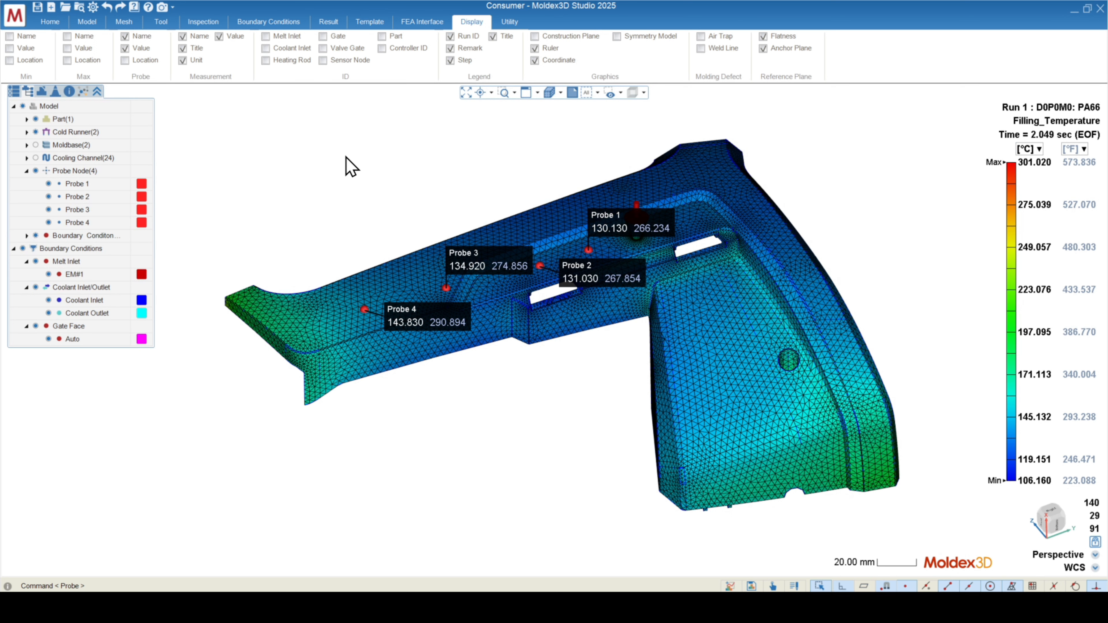
{"action": "left_click", "coordinate": [93, 7]}
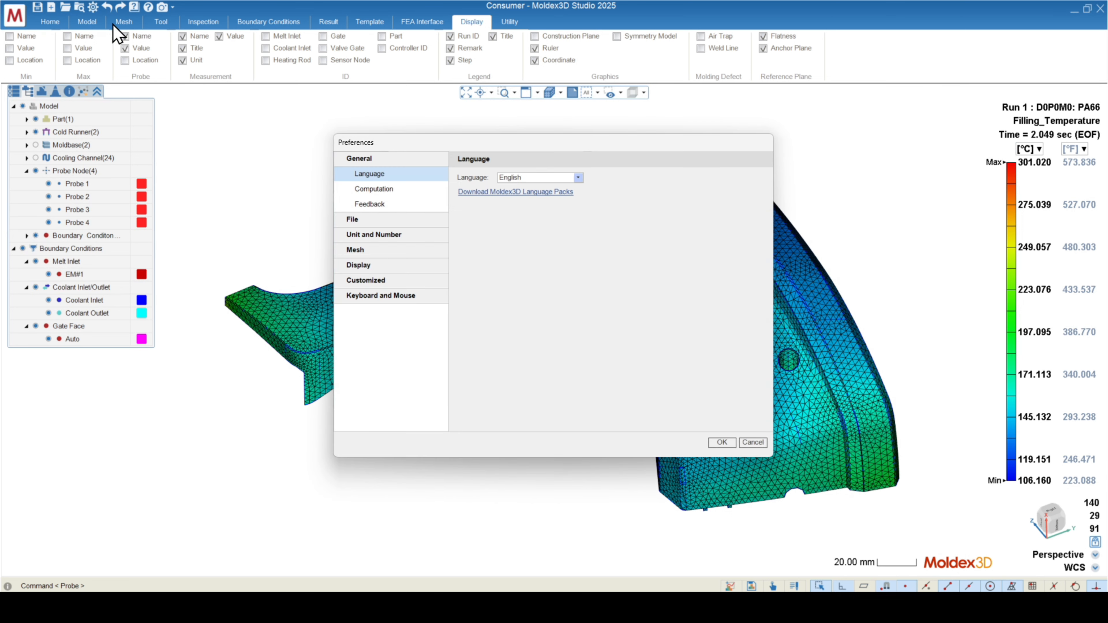
{"action": "left_click", "coordinate": [375, 234]}
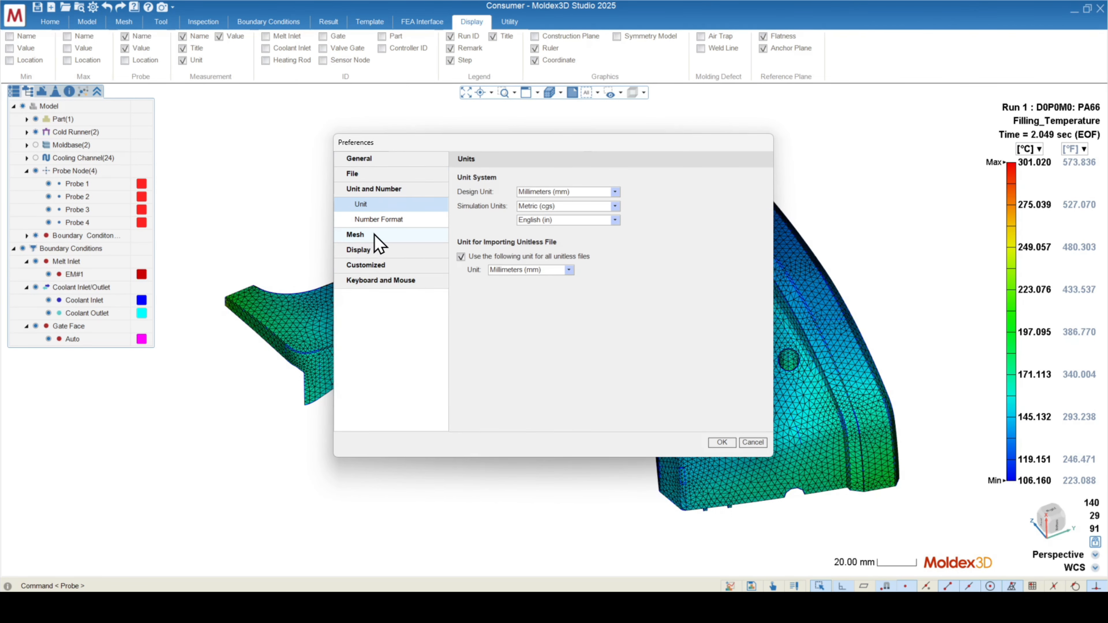
{"action": "left_click", "coordinate": [548, 220]}
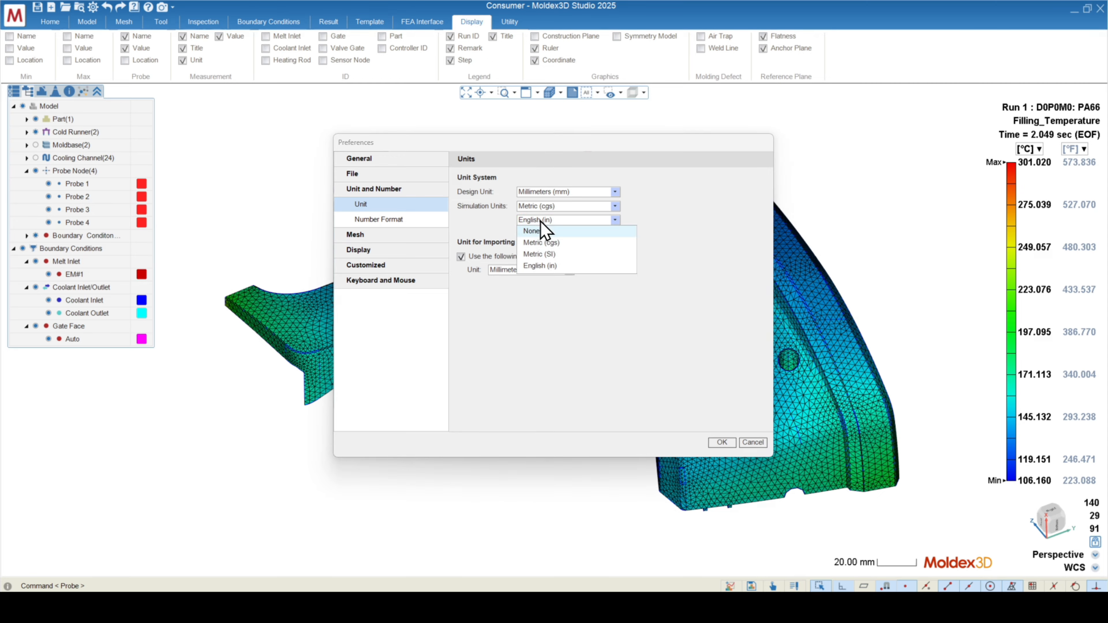
{"action": "left_click", "coordinate": [498, 228]}
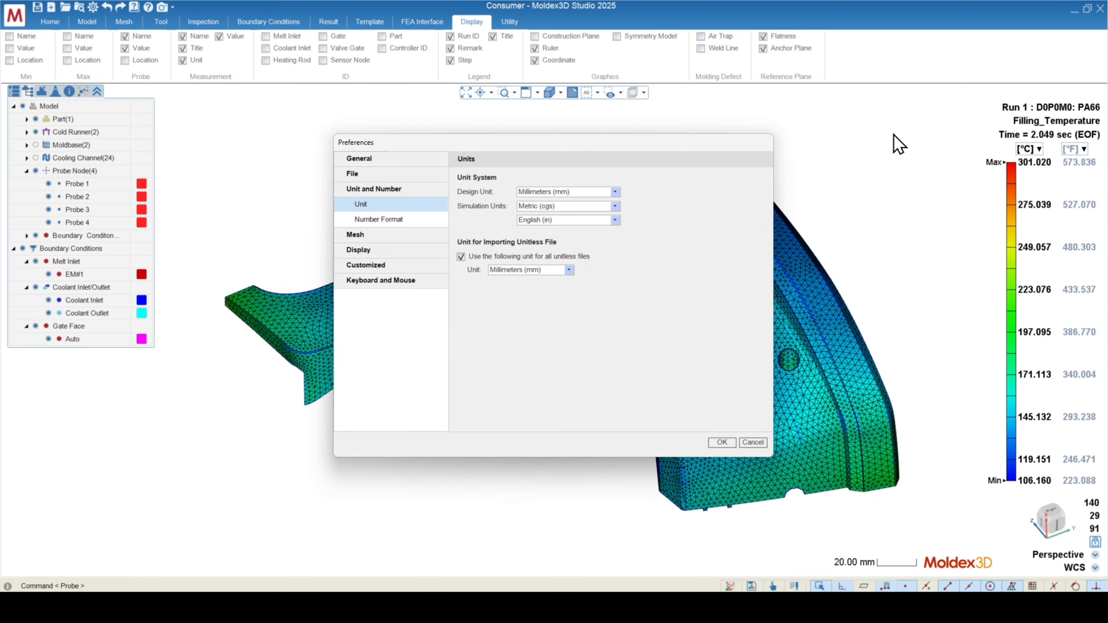
{"action": "left_click", "coordinate": [722, 442]}
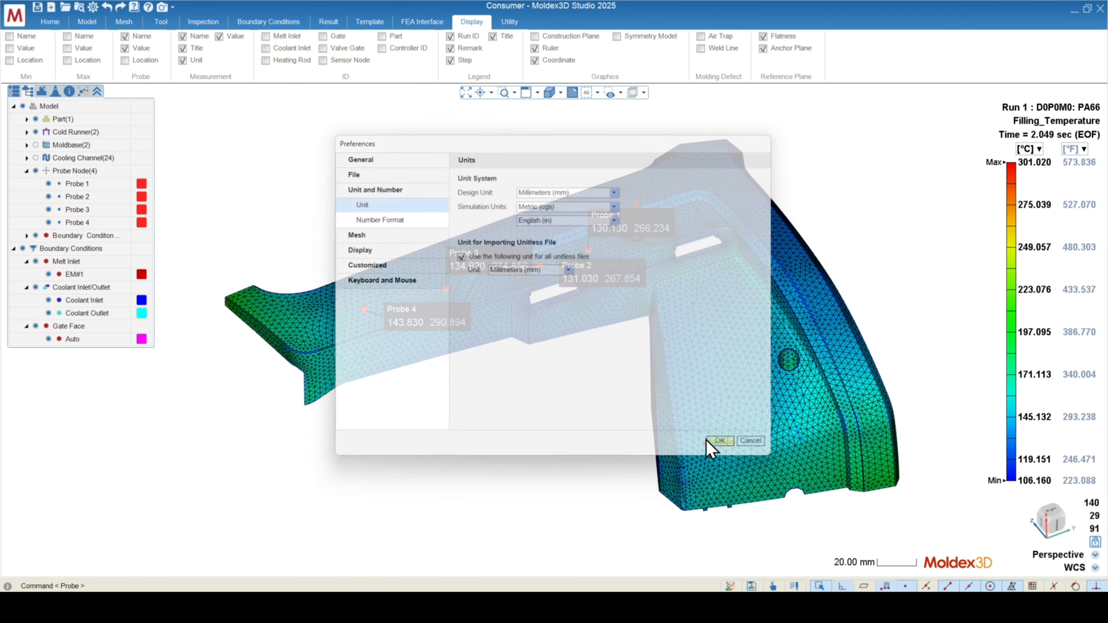
{"action": "left_click", "coordinate": [1084, 150]}
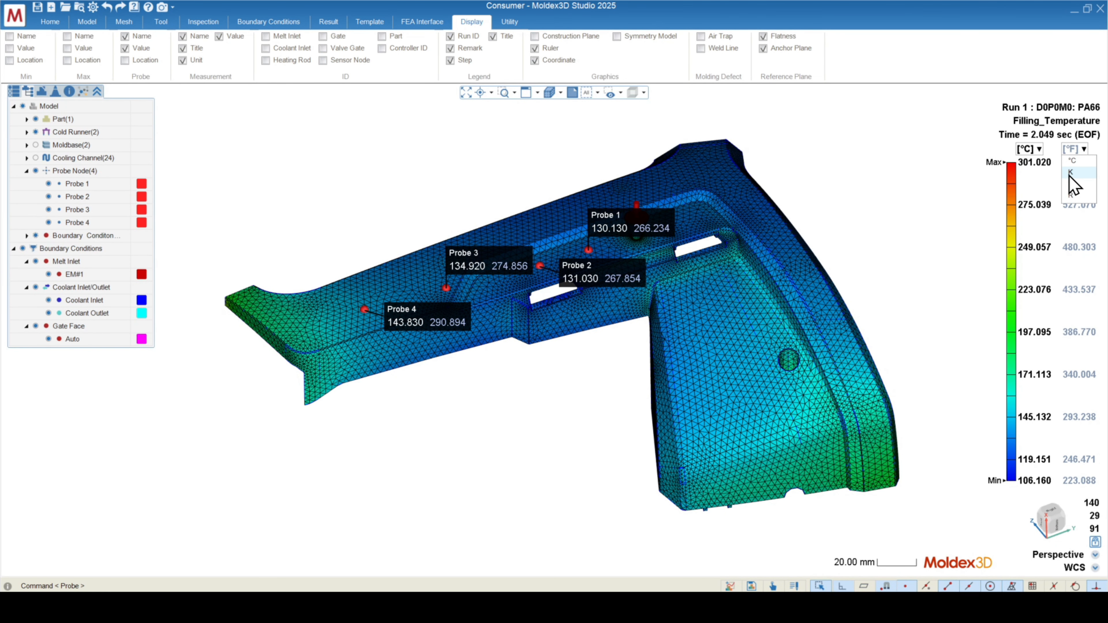
{"action": "left_click", "coordinate": [933, 182]}
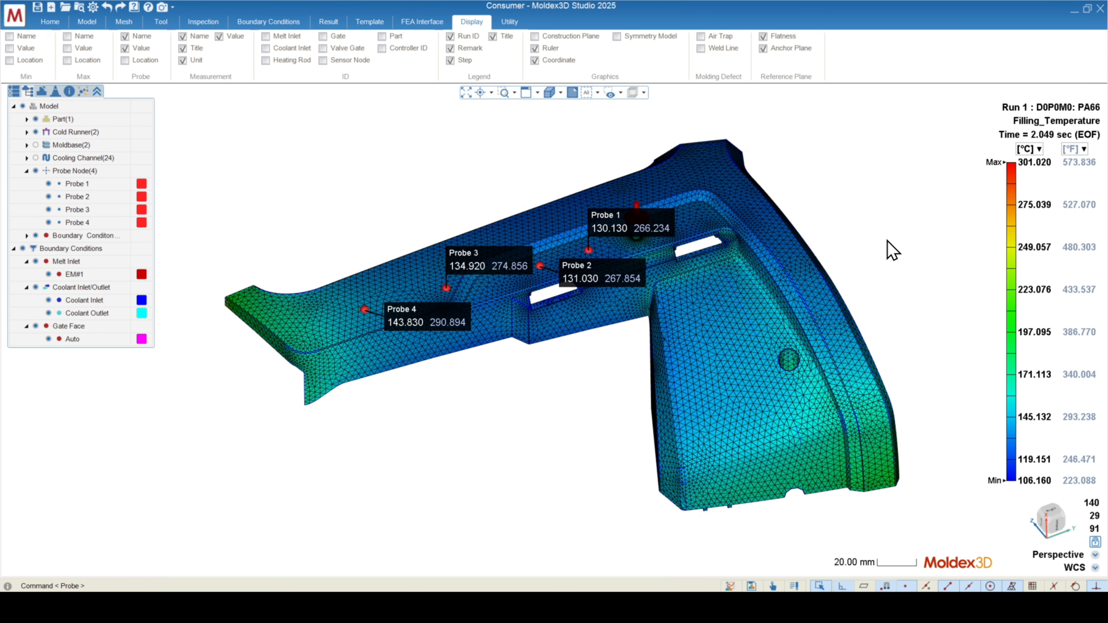
Add all four probe nodes to a new probe group and check its name and colour settings.
{"action": "scroll", "coordinate": [436, 343], "scroll_direction": "up", "scroll_amount": 2}
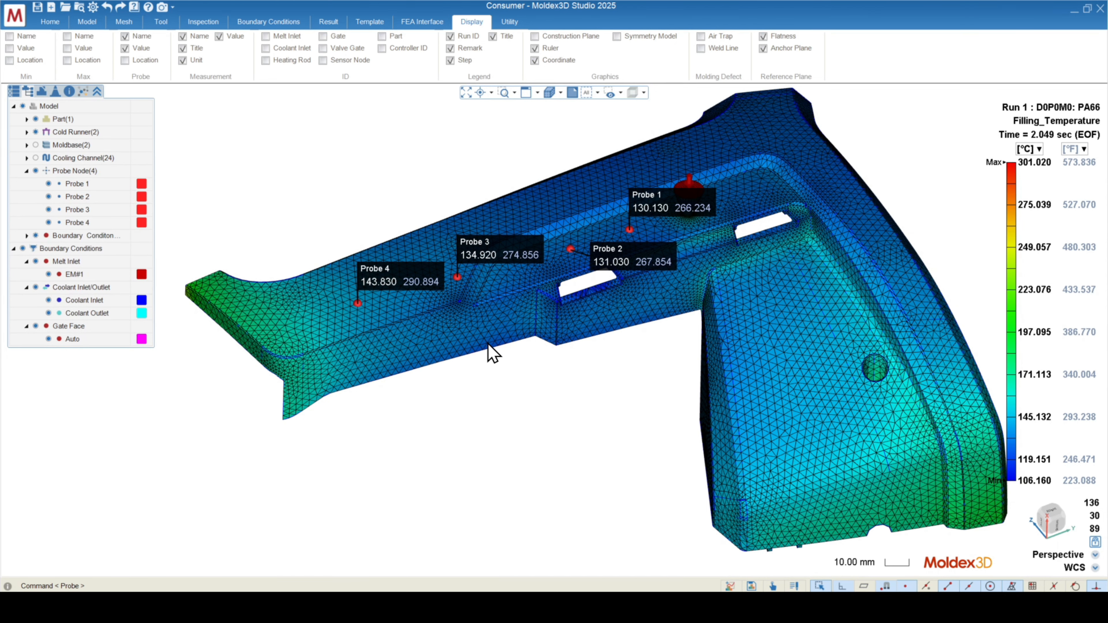
{"action": "scroll", "coordinate": [641, 367], "scroll_direction": "down", "scroll_amount": 2}
{"action": "middle_click_drag", "start_coordinate": [620, 411], "coordinate": [662, 431]}
{"action": "scroll", "coordinate": [492, 392], "scroll_direction": "up", "scroll_amount": 1}
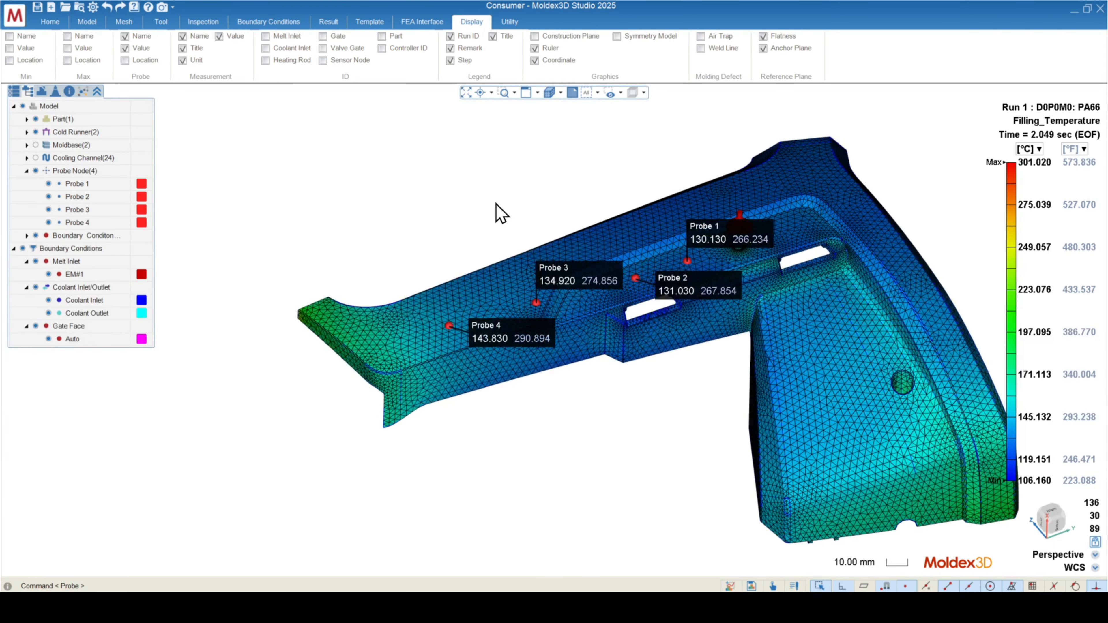
{"action": "scroll", "coordinate": [497, 333], "scroll_direction": "up", "scroll_amount": 5}
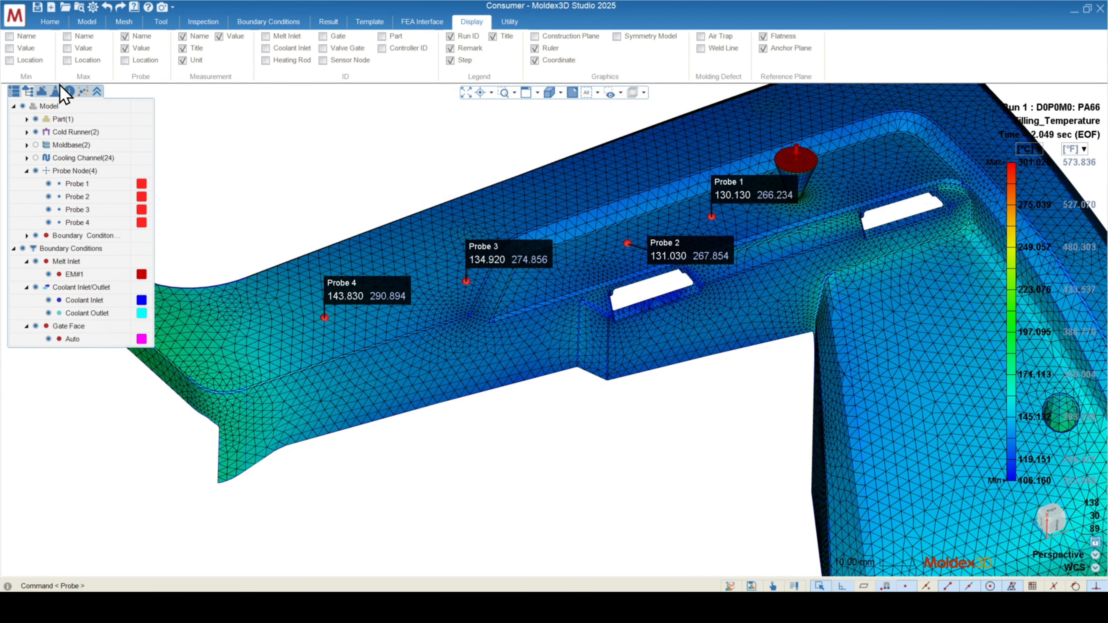
{"action": "left_click", "coordinate": [81, 171]}
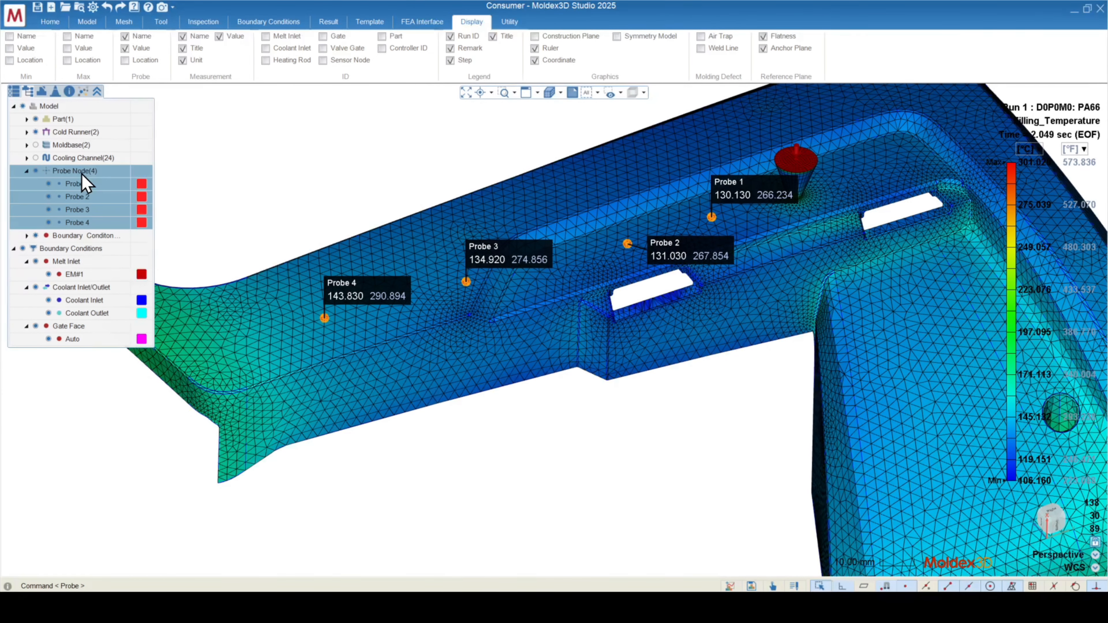
{"action": "right_click", "coordinate": [85, 184]}
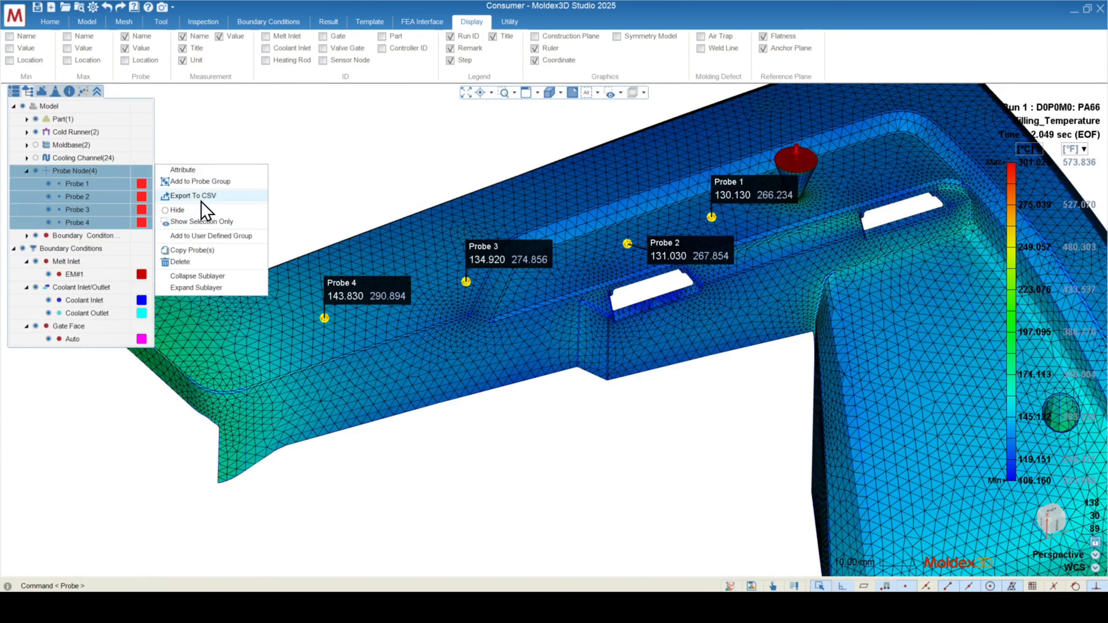
{"action": "mouse_move", "coordinate": [204, 184]}
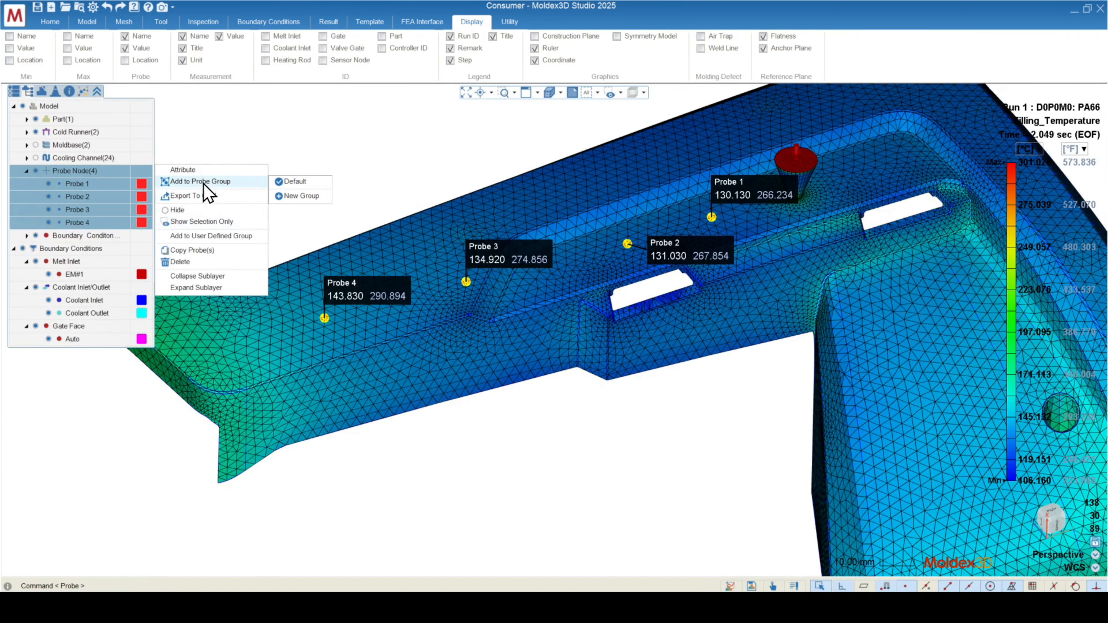
{"action": "left_click", "coordinate": [301, 197]}
{"action": "left_click", "coordinate": [435, 230]}
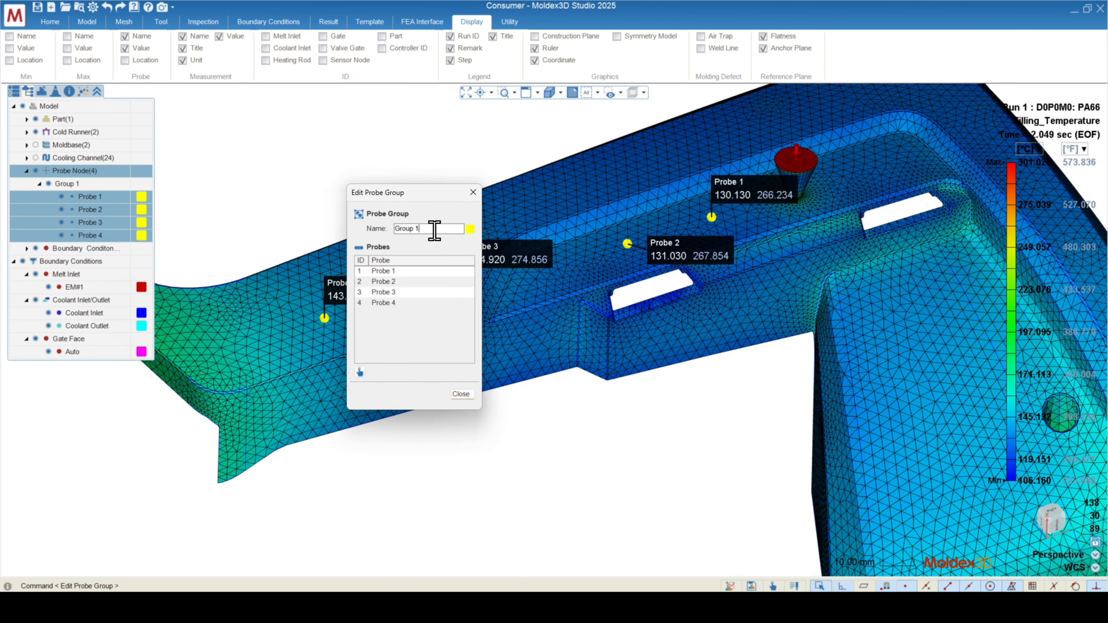
{"action": "left_click", "coordinate": [470, 230]}
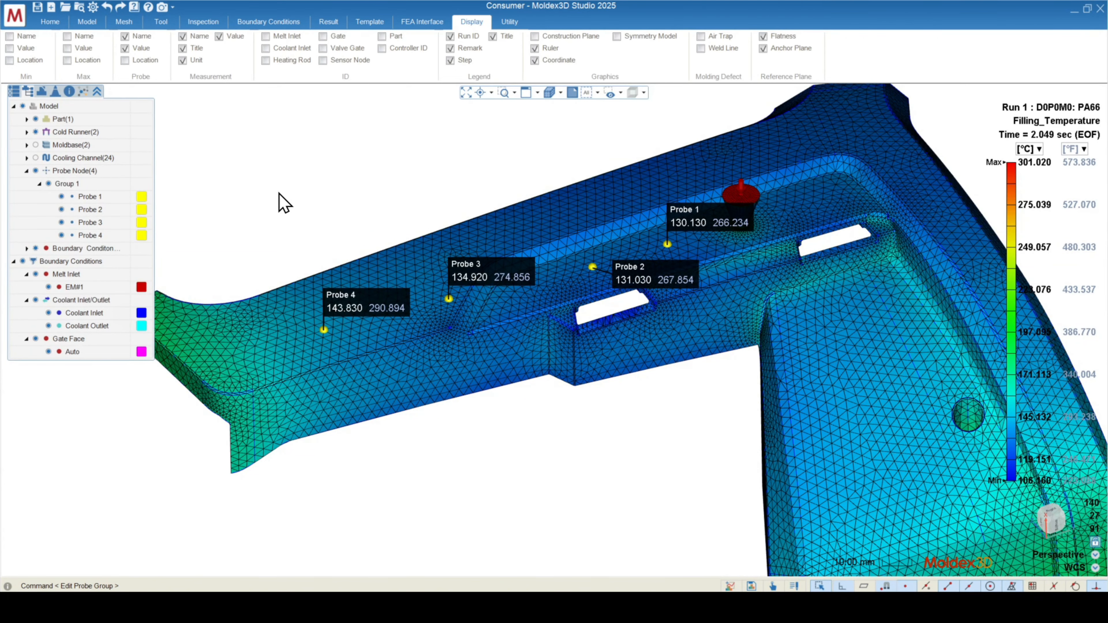
Export the results of all probe nodes to a CSV file named Filling, opening it automatically after saving.
{"action": "mouse_move", "coordinate": [329, 237]}
{"action": "middle_mouse_down"}
{"action": "mouse_move", "coordinate": [299, 198]}
{"action": "mouse_move", "coordinate": [320, 236]}
{"action": "middle_mouse_up"}
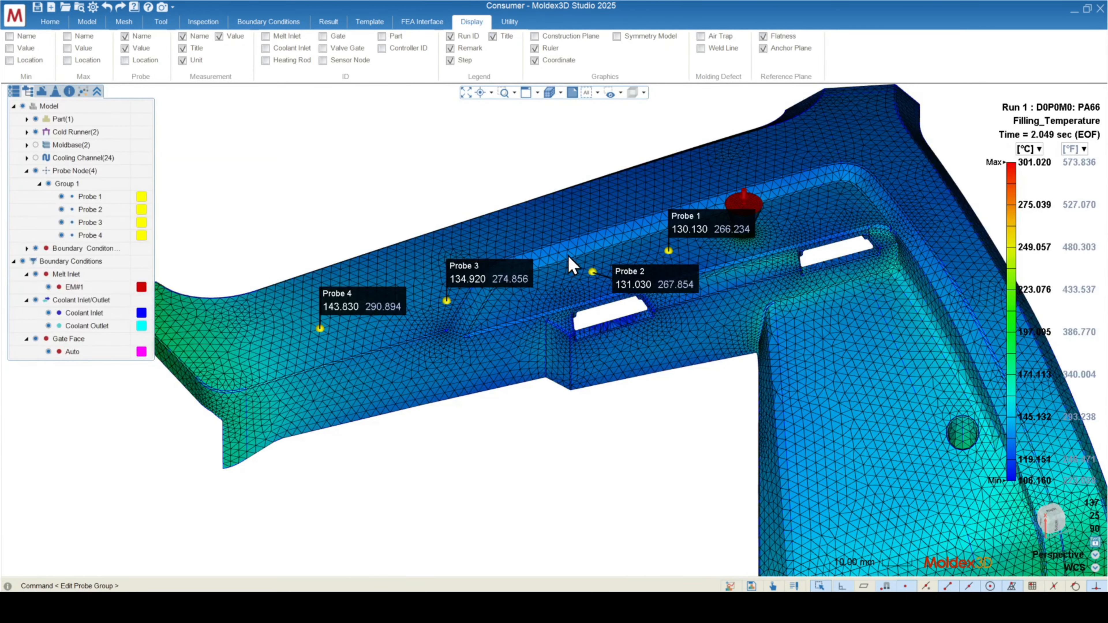
{"action": "left_click", "coordinate": [73, 171]}
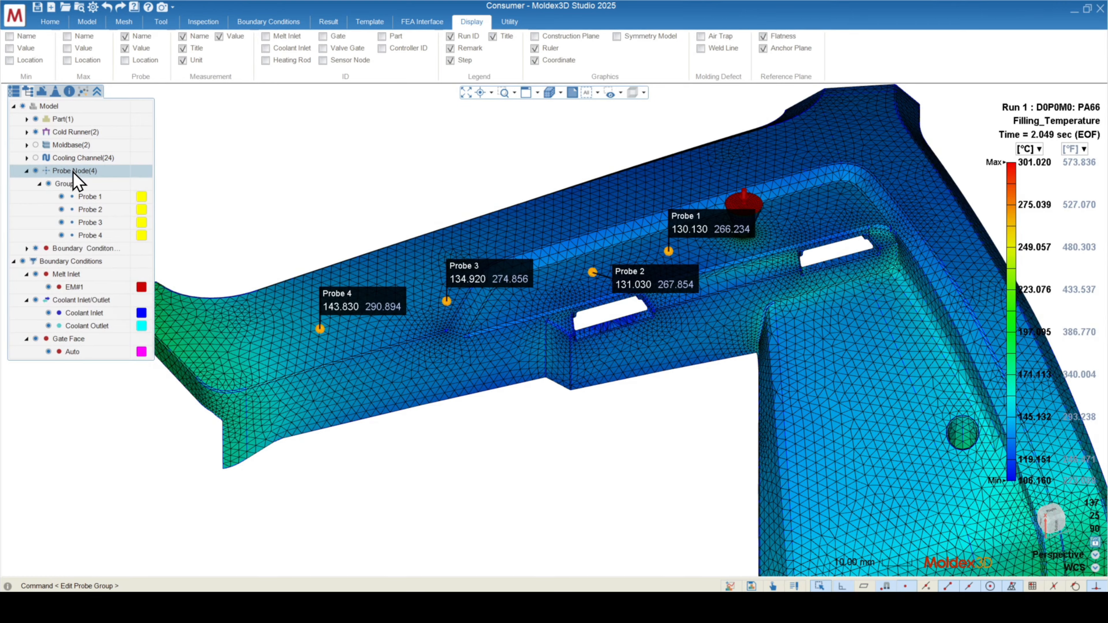
{"action": "right_click", "coordinate": [73, 171]}
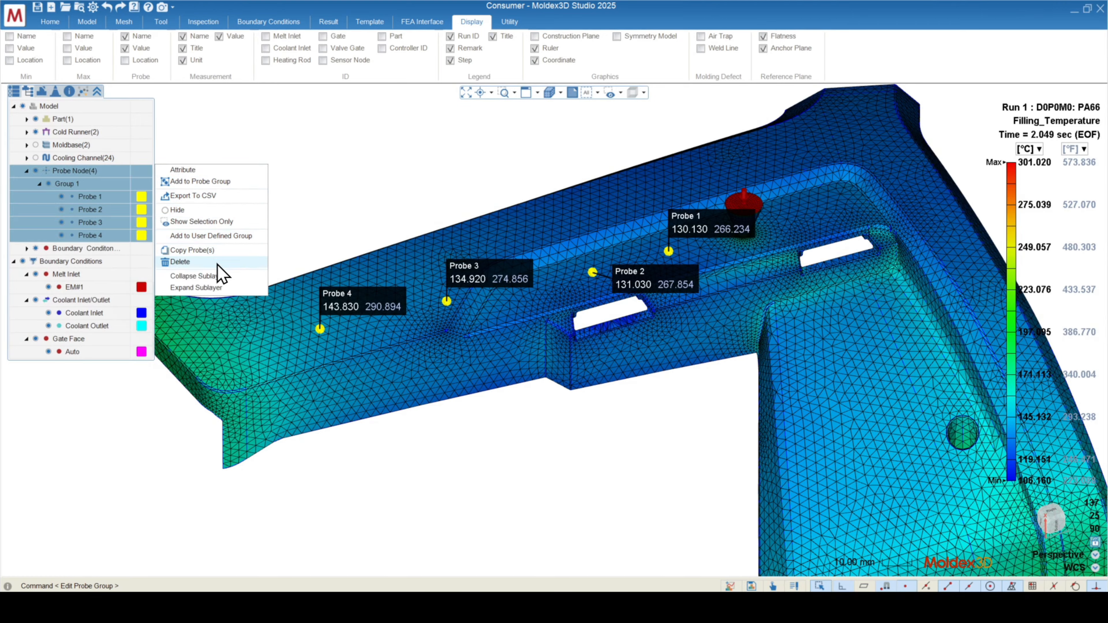
{"action": "left_click", "coordinate": [193, 196]}
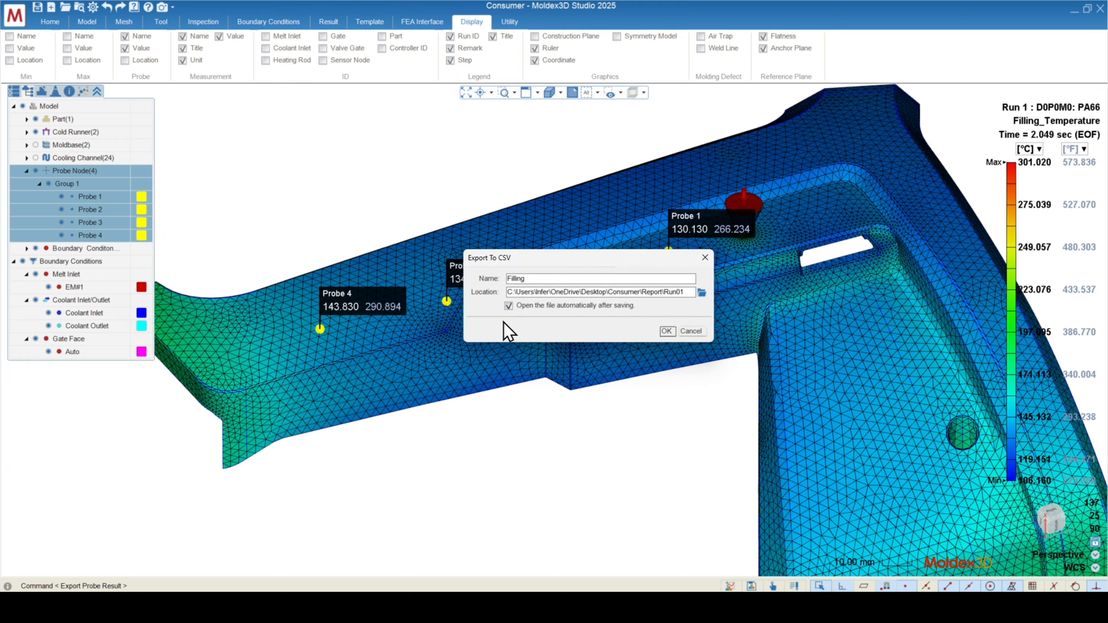
{"action": "left_click", "coordinate": [667, 331]}
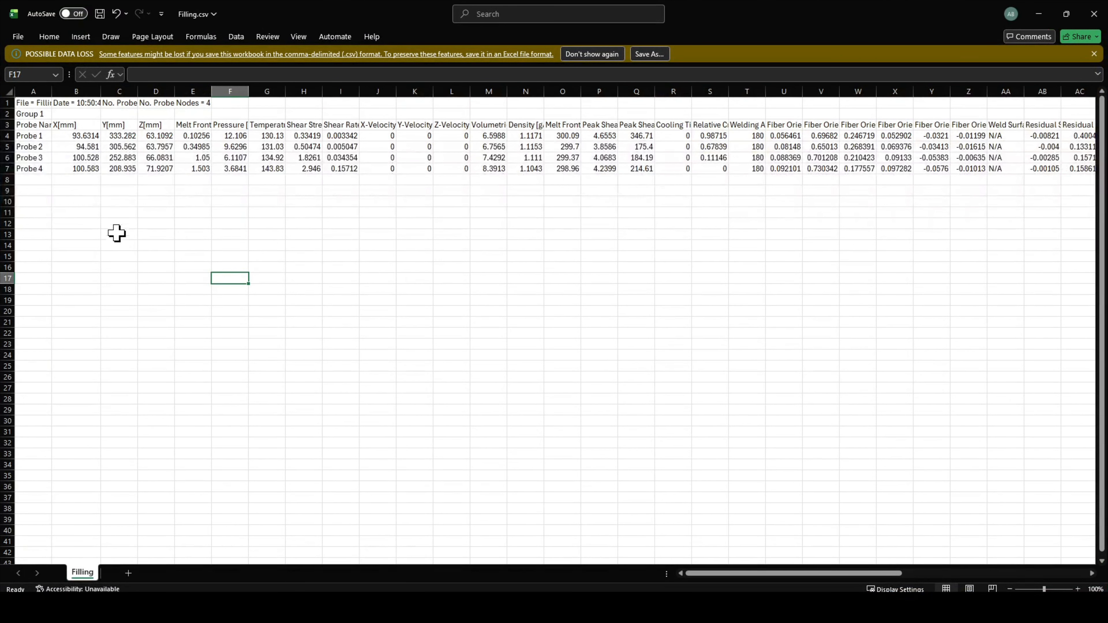
Examine the probe results across all columns of the exported Filling.csv in Excel, then return to Moldex3D Studio.
{"action": "scroll", "coordinate": [92, 198], "scroll_direction": "right", "scroll_amount": 6}
{"action": "scroll", "coordinate": [155, 200], "scroll_direction": "right", "scroll_amount": 4}
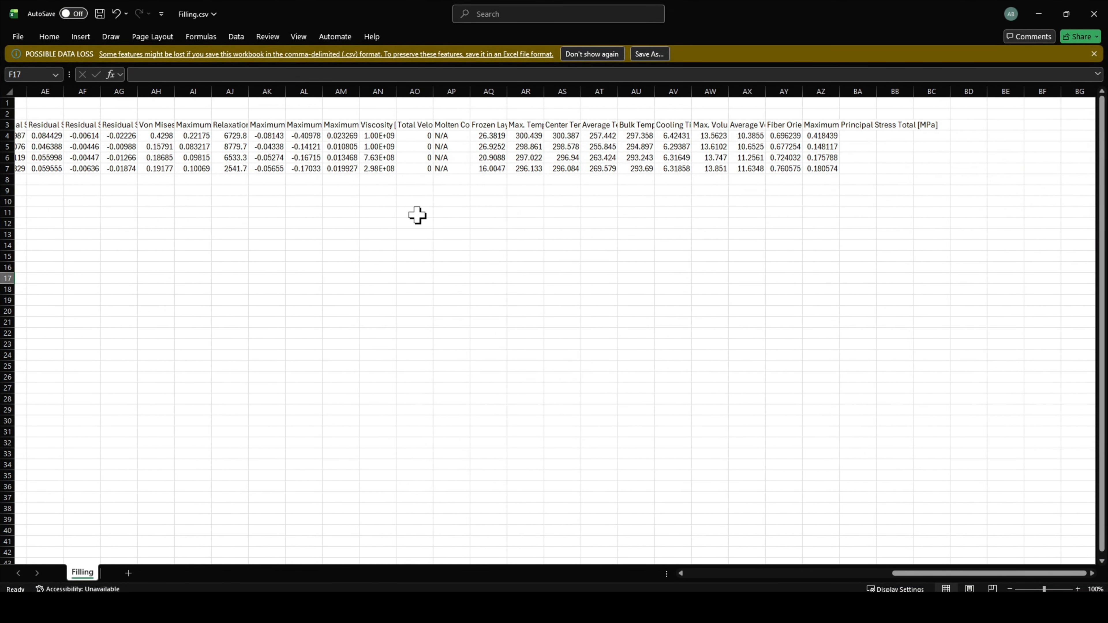
{"action": "scroll", "coordinate": [611, 193], "scroll_direction": "left", "scroll_amount": 3}
{"action": "scroll", "coordinate": [595, 185], "scroll_direction": "down", "scroll_amount": 1}
{"action": "scroll", "coordinate": [595, 186], "scroll_direction": "left", "scroll_amount": 8}
{"action": "scroll", "coordinate": [595, 185], "scroll_direction": "up", "scroll_amount": 1}
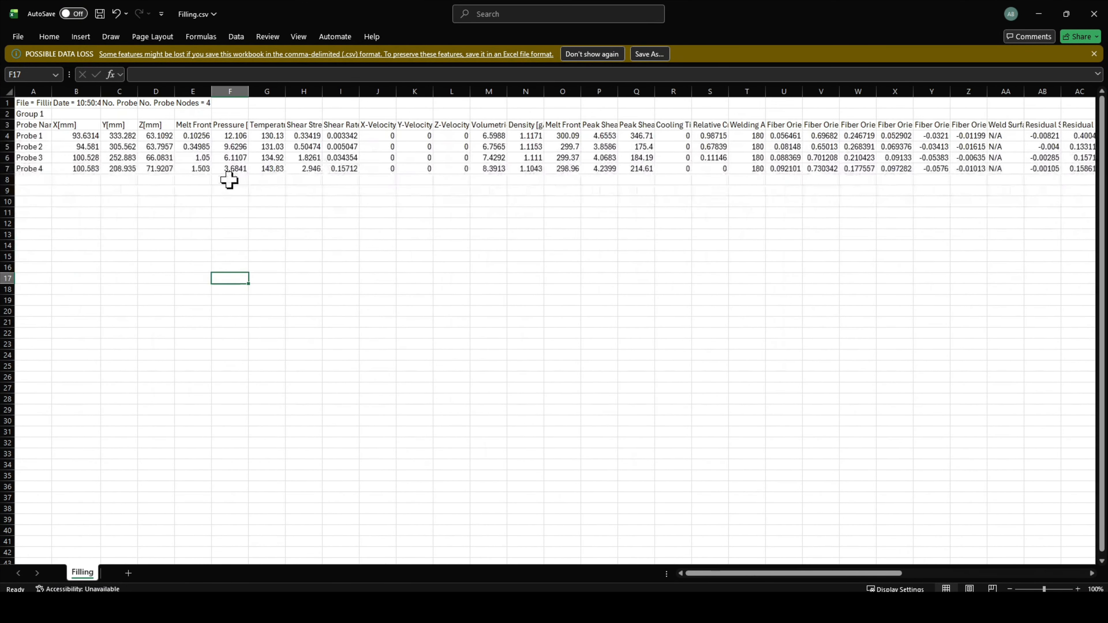
{"action": "left_click_drag", "start_coordinate": [35, 127], "coordinate": [983, 172]}
{"action": "scroll", "coordinate": [583, 267], "scroll_direction": "right", "scroll_amount": 3}
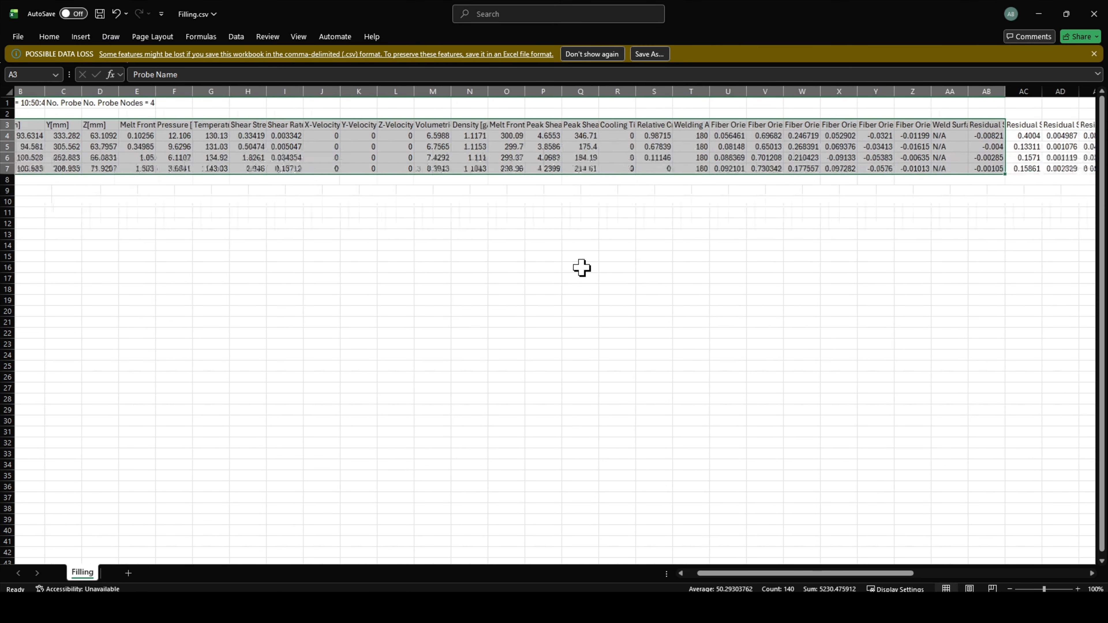
{"action": "left_click", "coordinate": [585, 265]}
{"action": "scroll", "coordinate": [346, 228], "scroll_direction": "left", "scroll_amount": 3}
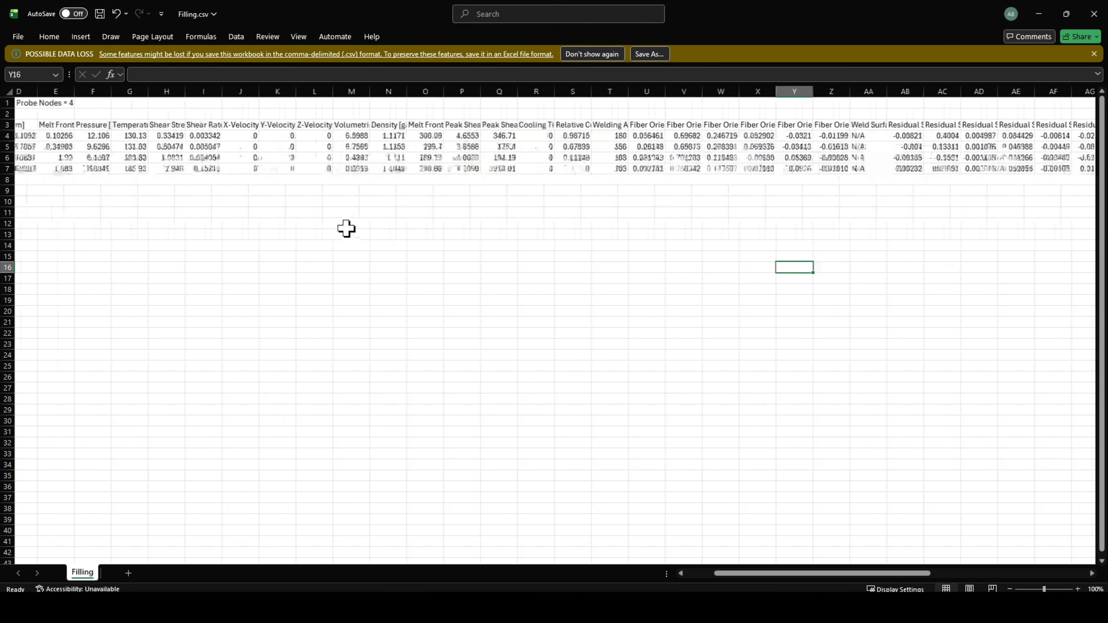
{"action": "left_click", "coordinate": [1038, 13]}
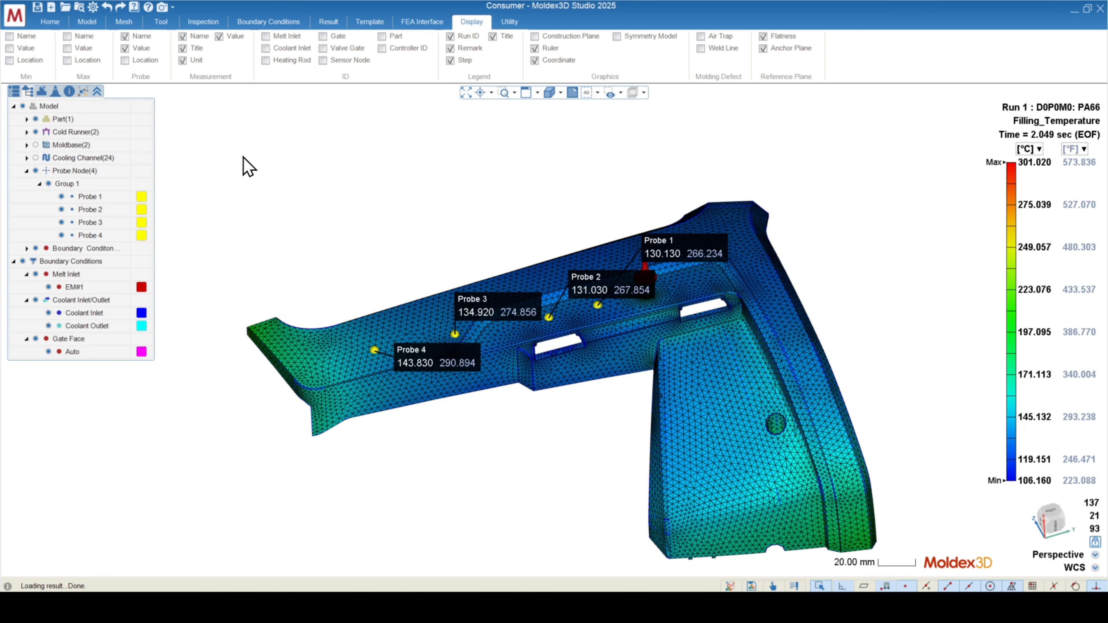
Copy the probes of Group 1 to Run 2 (D0P0M1: PC+ABS), keeping the probe group.
{"action": "left_click", "coordinate": [81, 187]}
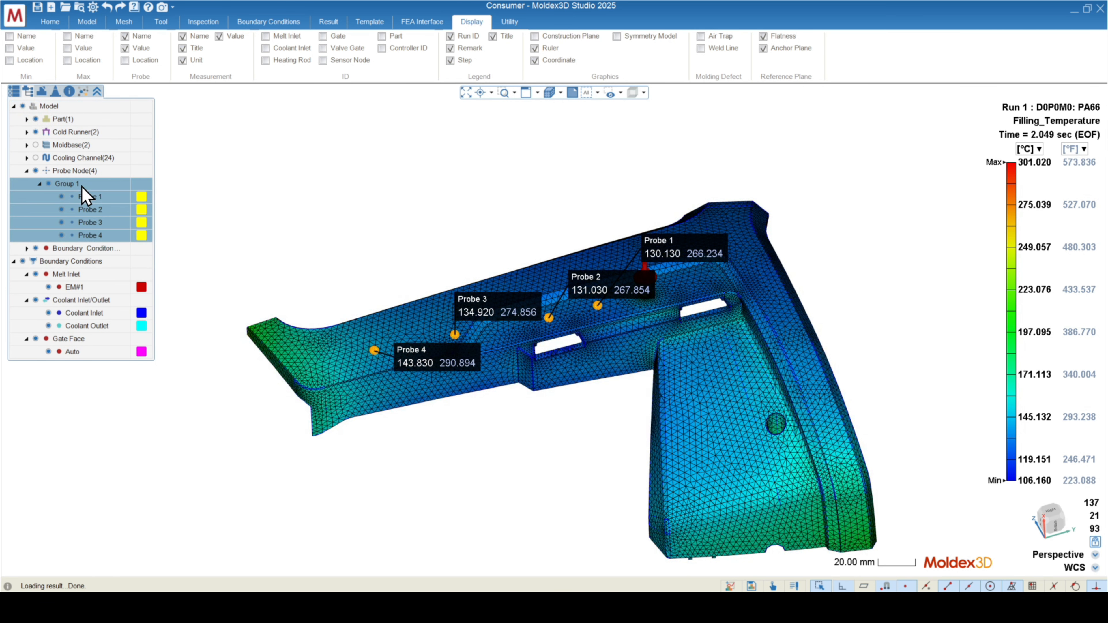
{"action": "right_click", "coordinate": [81, 187]}
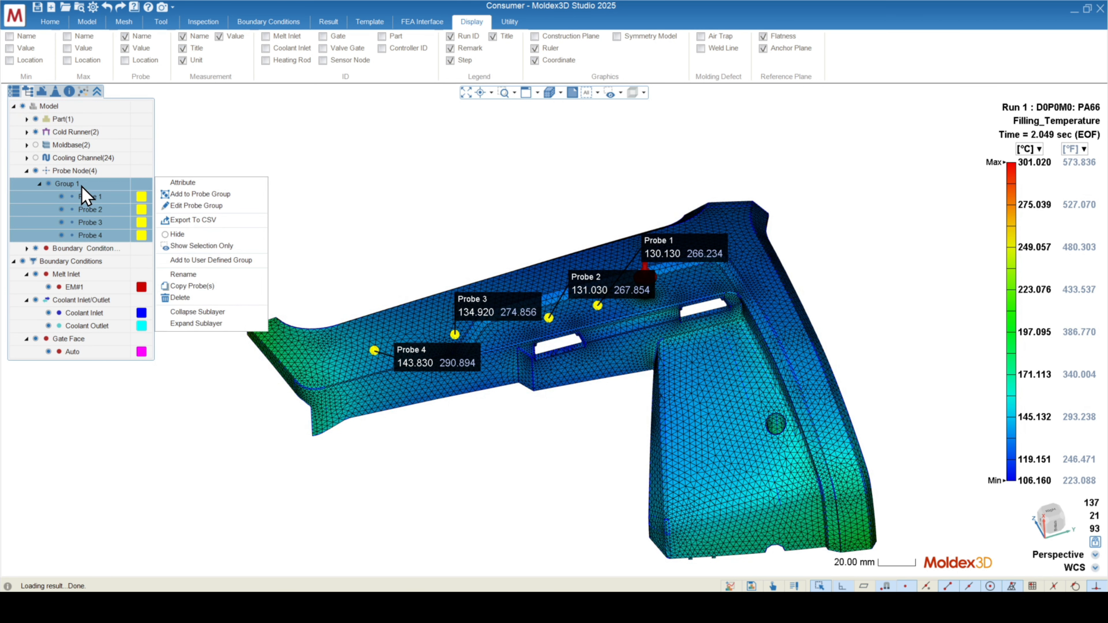
{"action": "left_click", "coordinate": [192, 286]}
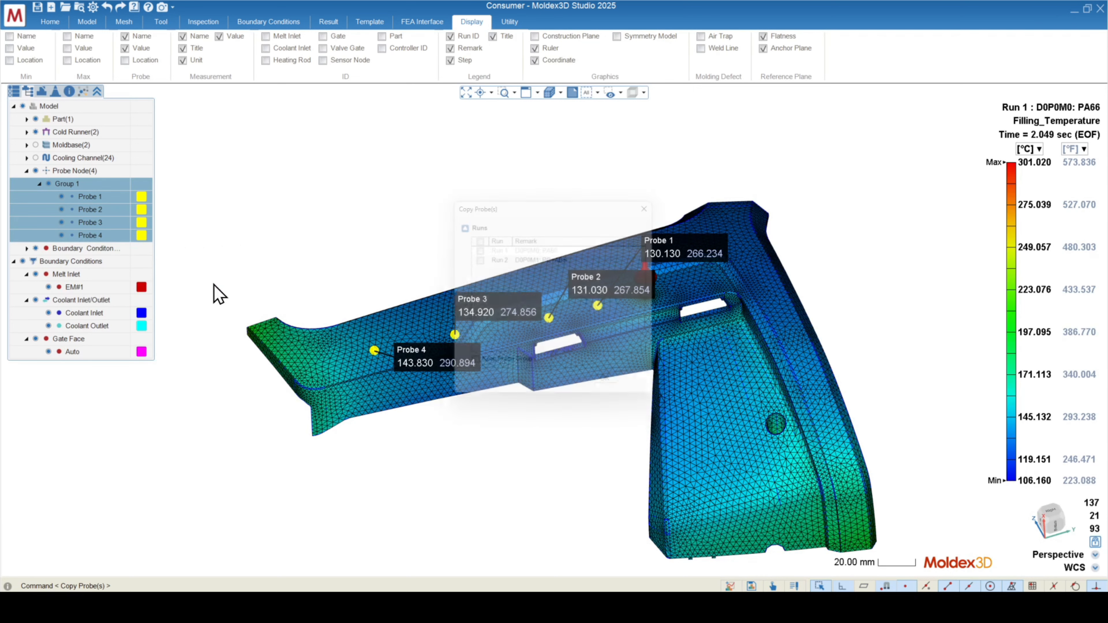
{"action": "left_click_drag", "start_coordinate": [551, 202], "coordinate": [852, 179]}
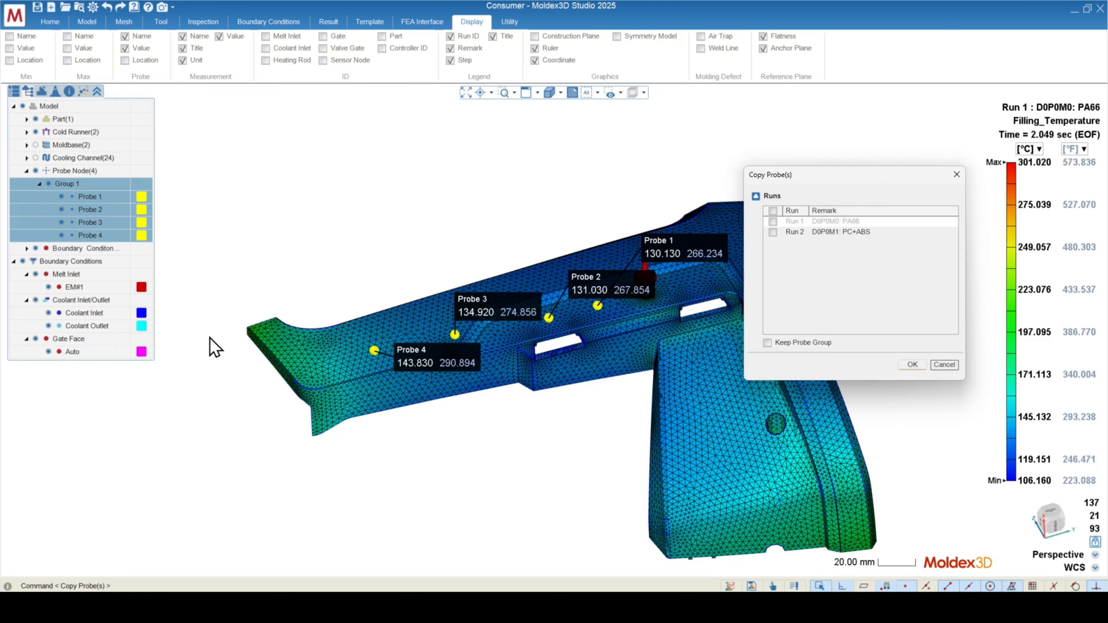
{"action": "left_click", "coordinate": [773, 232]}
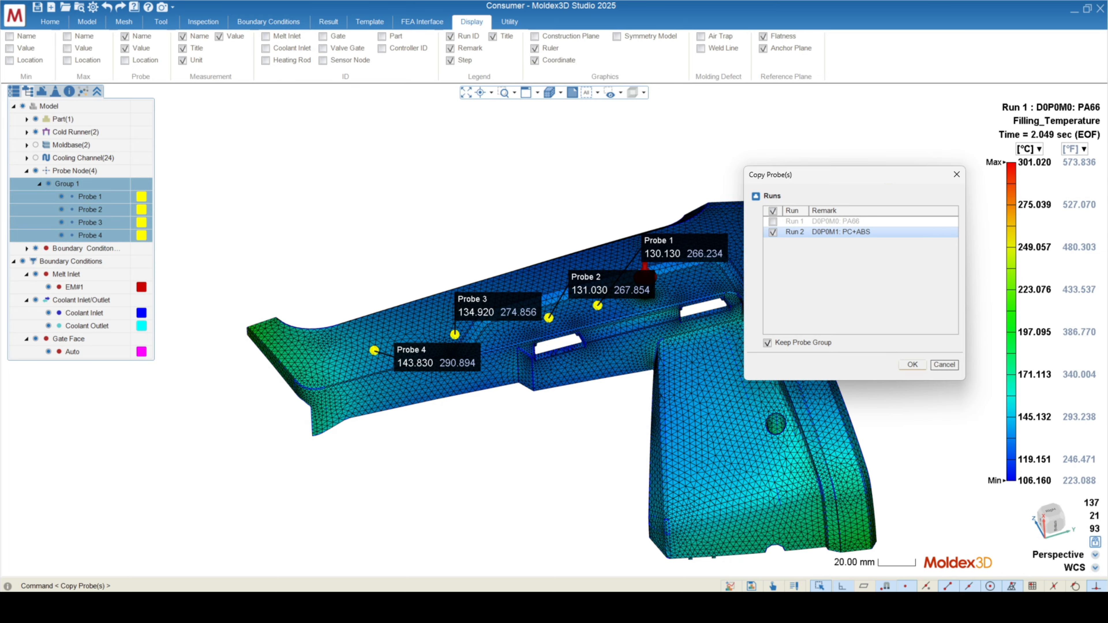
{"action": "left_click", "coordinate": [912, 365]}
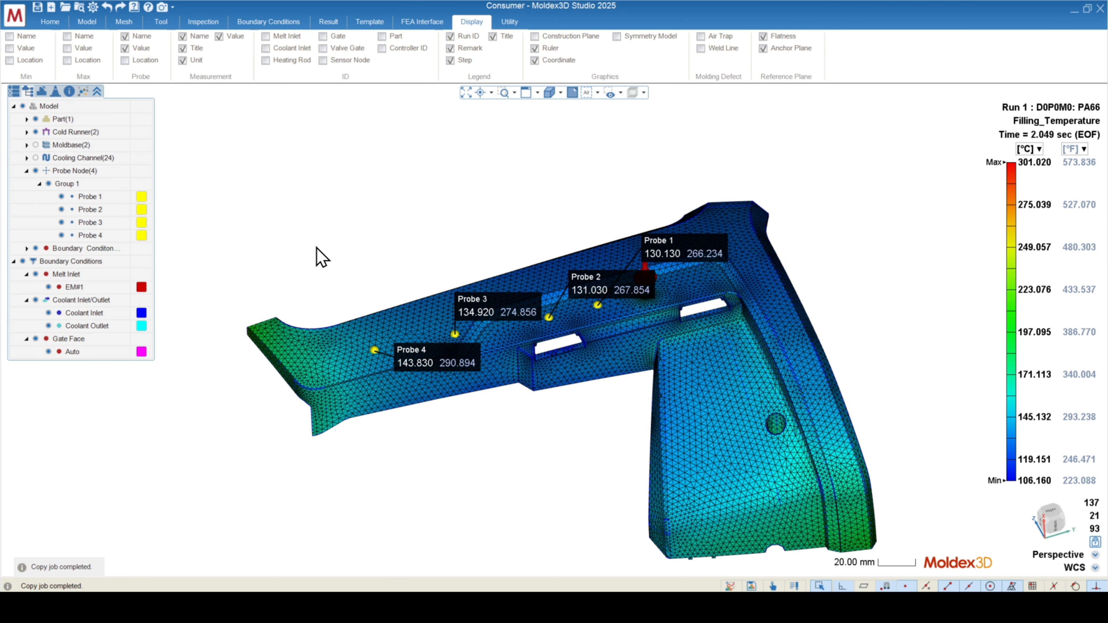
Show the project's runs and collapse Run 1 to bring Run 2 (D0P0M1: PC+ABS) into view.
{"action": "left_click", "coordinate": [13, 91]}
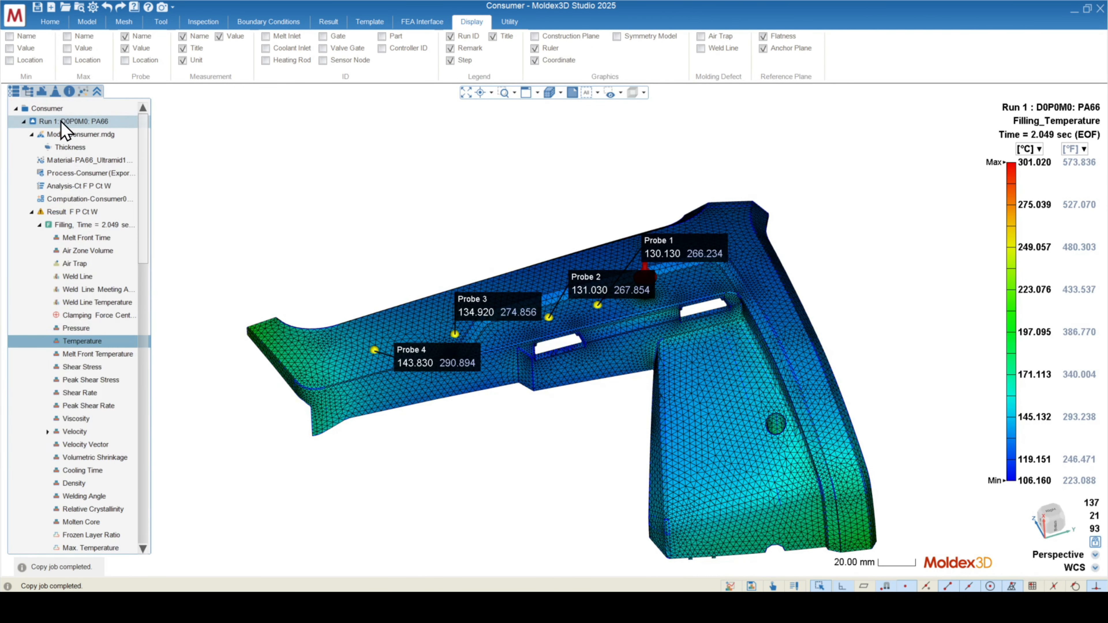
{"action": "left_click", "coordinate": [25, 122]}
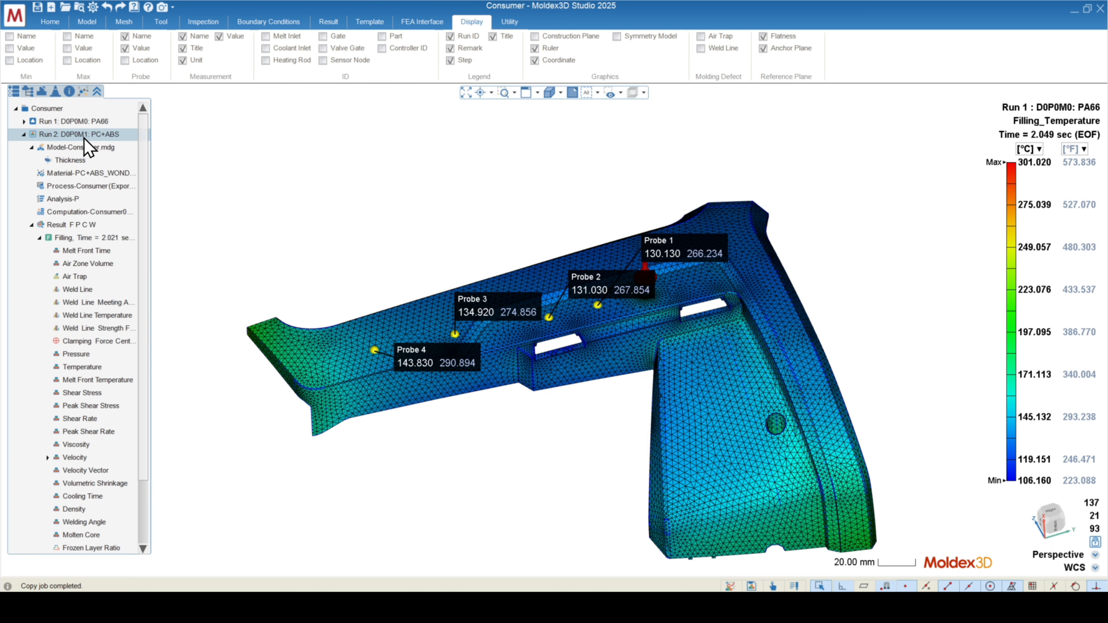
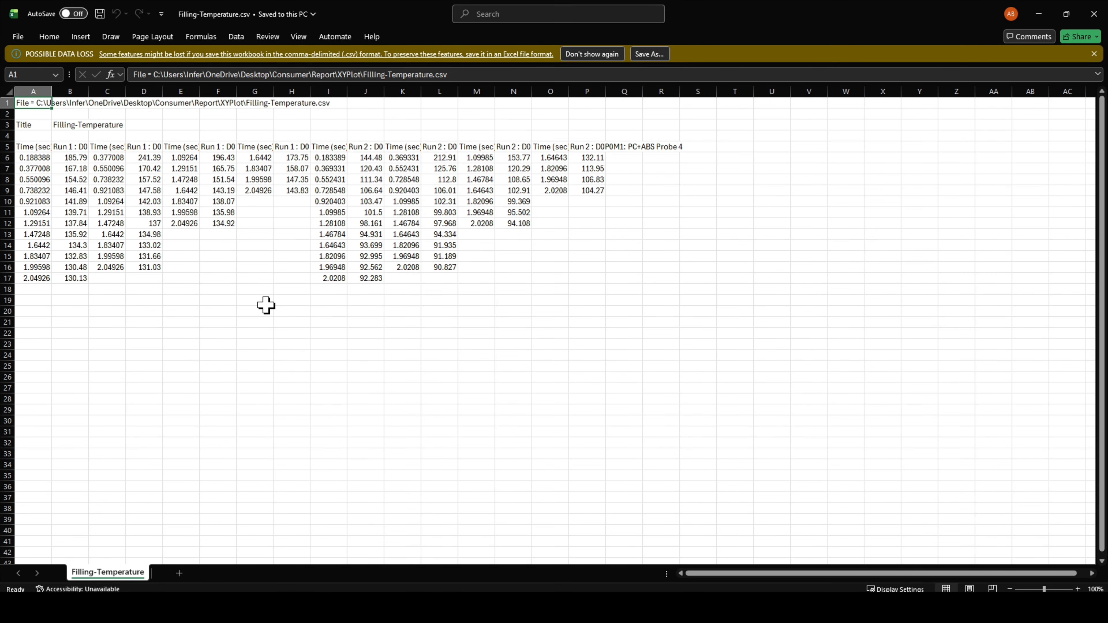
Examine both runs' probe temperatures in the exported Filling-Temperature.csv, close the file, and close the XY plot in Moldex3D Studio.
{"action": "left_click_drag", "start_coordinate": [30, 103], "coordinate": [675, 297]}
{"action": "left_click", "coordinate": [710, 321]}
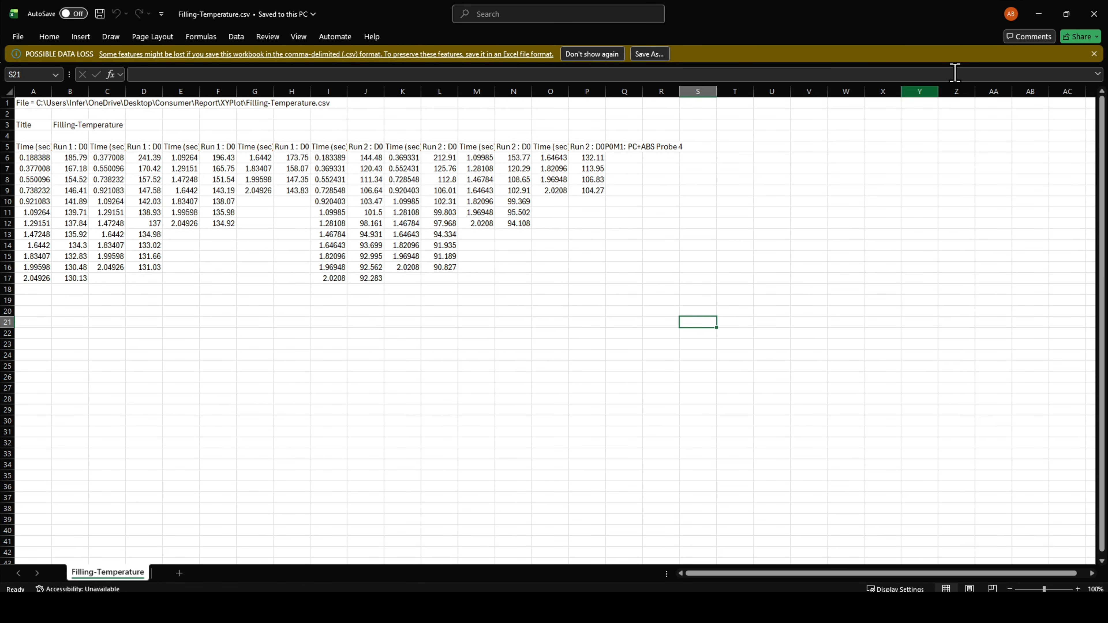
{"action": "left_click", "coordinate": [1093, 12]}
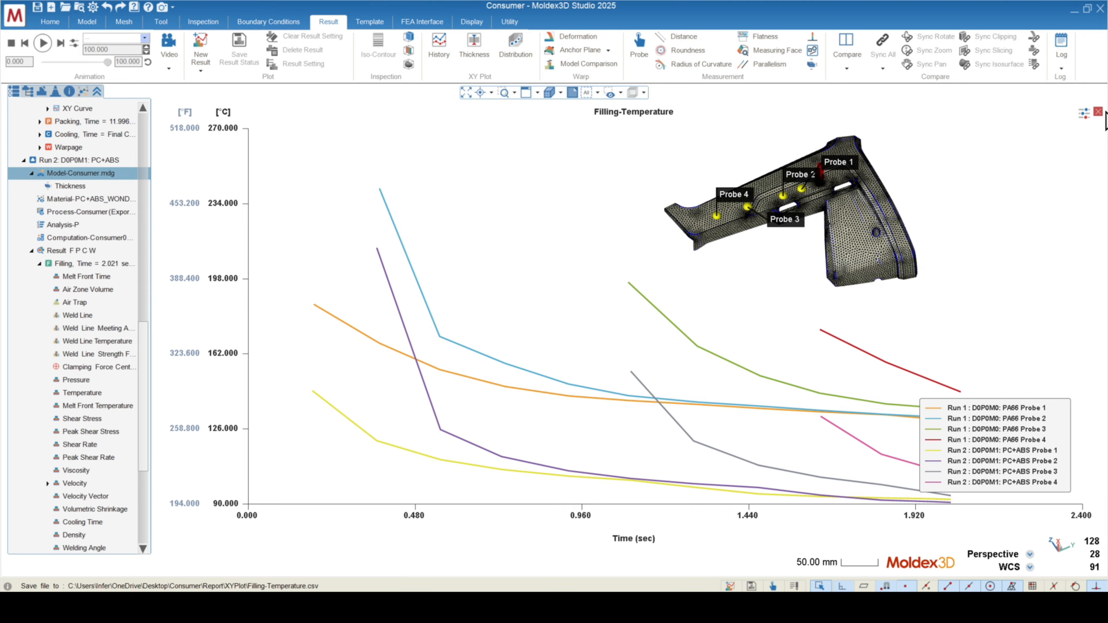
{"action": "left_click", "coordinate": [1098, 111]}
Clip the Run 2 model with an XY section plane at 50% to expose the mesh through the wall thickness.
{"action": "scroll", "coordinate": [844, 155], "scroll_direction": "up", "scroll_amount": 4}
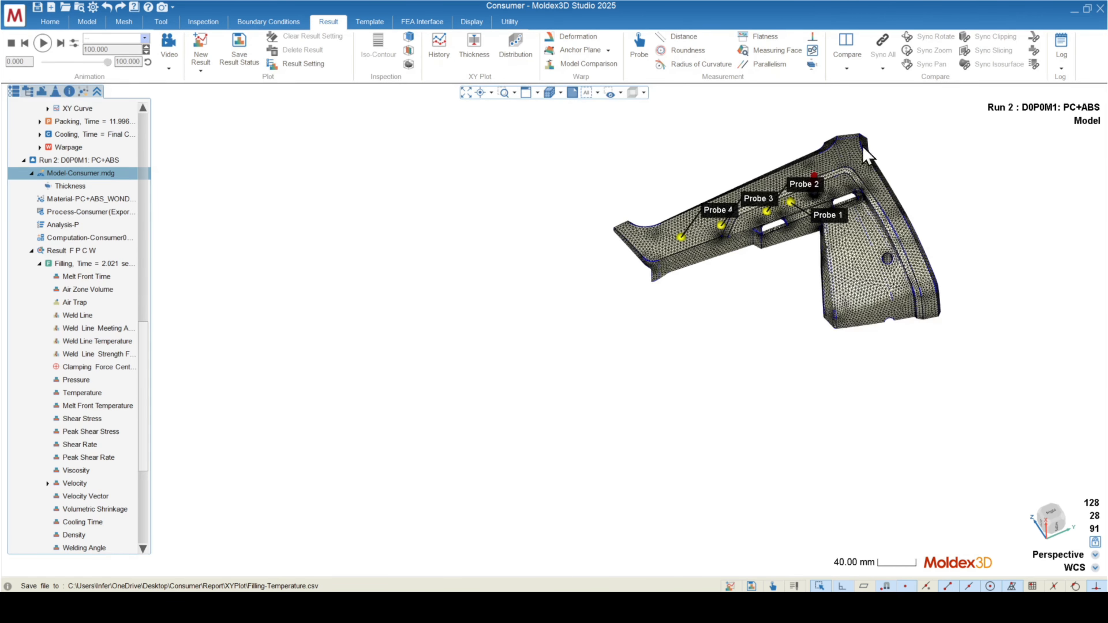
{"action": "scroll", "coordinate": [872, 166], "scroll_direction": "up", "scroll_amount": 1}
{"action": "mouse_move", "coordinate": [554, 330]}
{"action": "middle_mouse_down"}
{"action": "mouse_move", "coordinate": [620, 279]}
{"action": "mouse_move", "coordinate": [591, 262]}
{"action": "mouse_move", "coordinate": [638, 261]}
{"action": "mouse_move", "coordinate": [633, 310]}
{"action": "mouse_move", "coordinate": [687, 310]}
{"action": "mouse_move", "coordinate": [685, 290]}
{"action": "middle_mouse_up"}
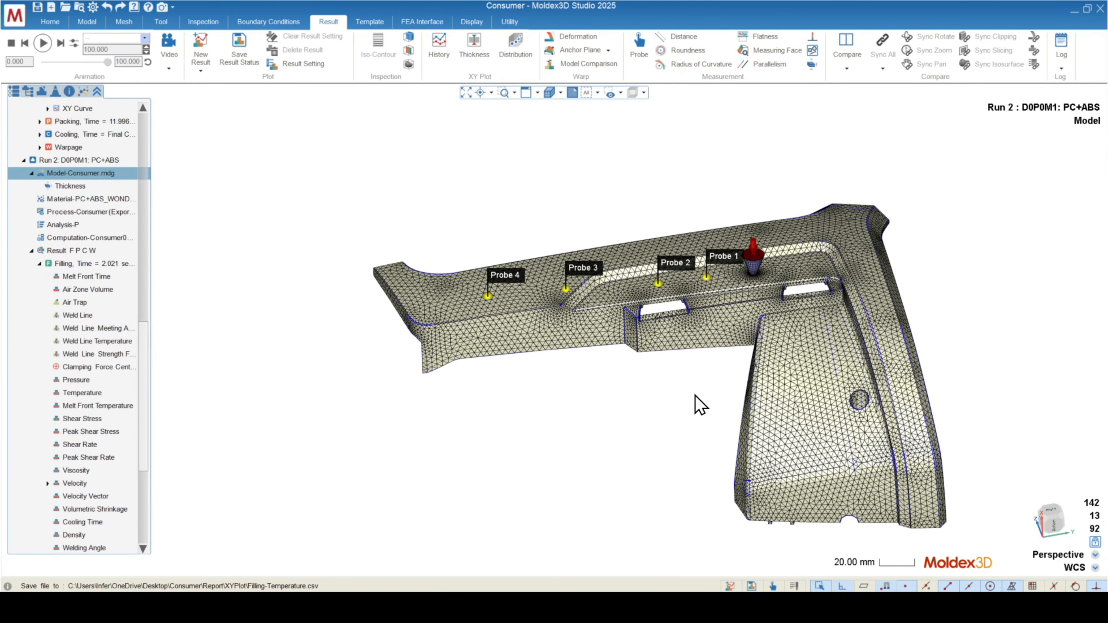
{"action": "middle_click_drag", "start_coordinate": [305, 297], "coordinate": [327, 313]}
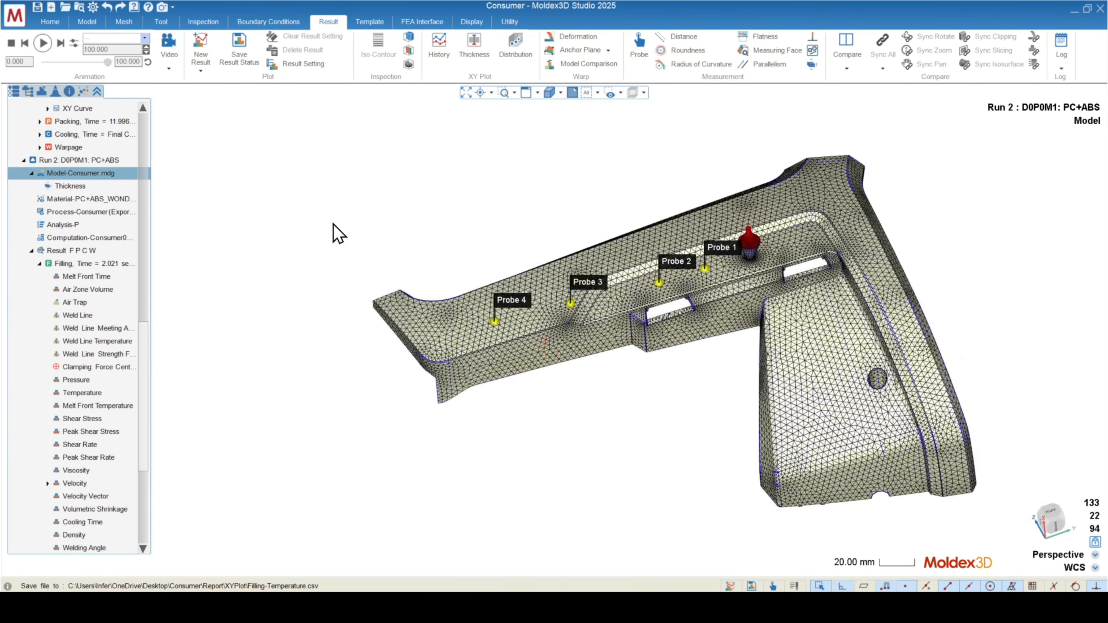
{"action": "left_click", "coordinate": [409, 37]}
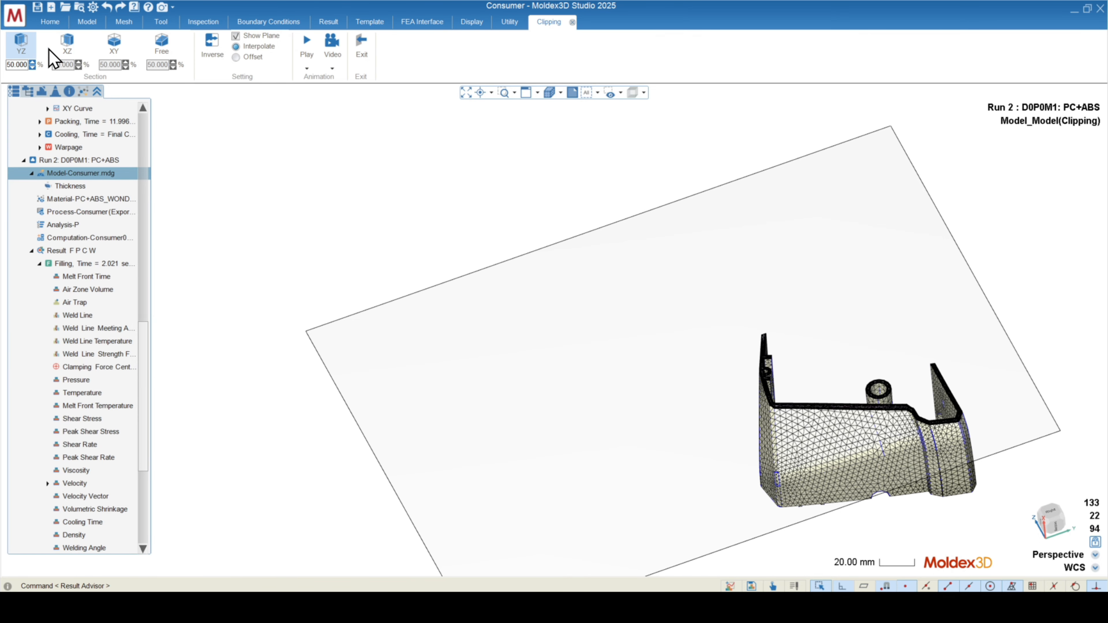
{"action": "left_click", "coordinate": [114, 46]}
{"action": "middle_click_drag", "start_coordinate": [732, 329], "coordinate": [441, 306]}
{"action": "scroll", "coordinate": [415, 372], "scroll_direction": "up", "scroll_amount": 8}
{"action": "scroll", "coordinate": [415, 374], "scroll_direction": "up", "scroll_amount": 10}
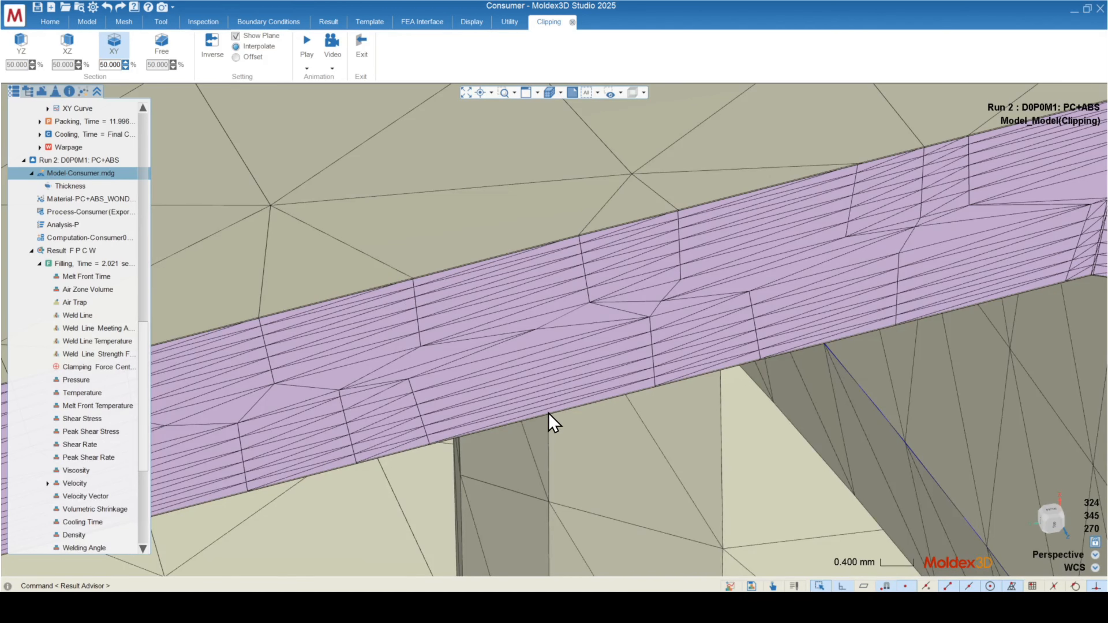
Place five probe nodes in a line across the wall thickness on the clipped section, from the outer to the inner surface.
{"action": "left_click", "coordinate": [906, 586]}
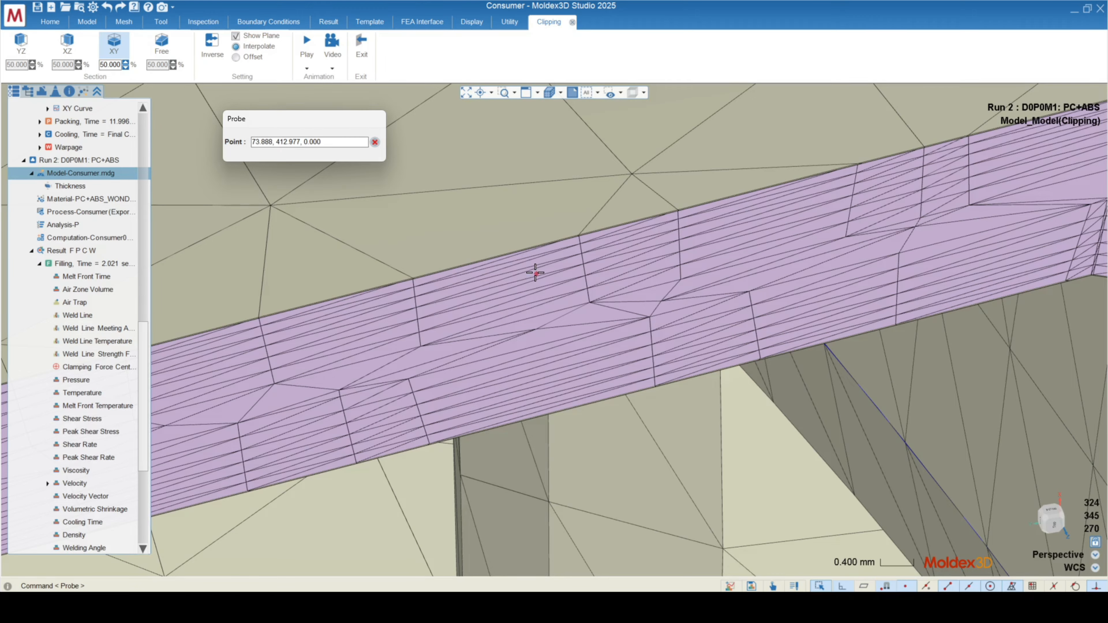
{"action": "left_click", "coordinate": [544, 254]}
{"action": "left_click", "coordinate": [551, 288]}
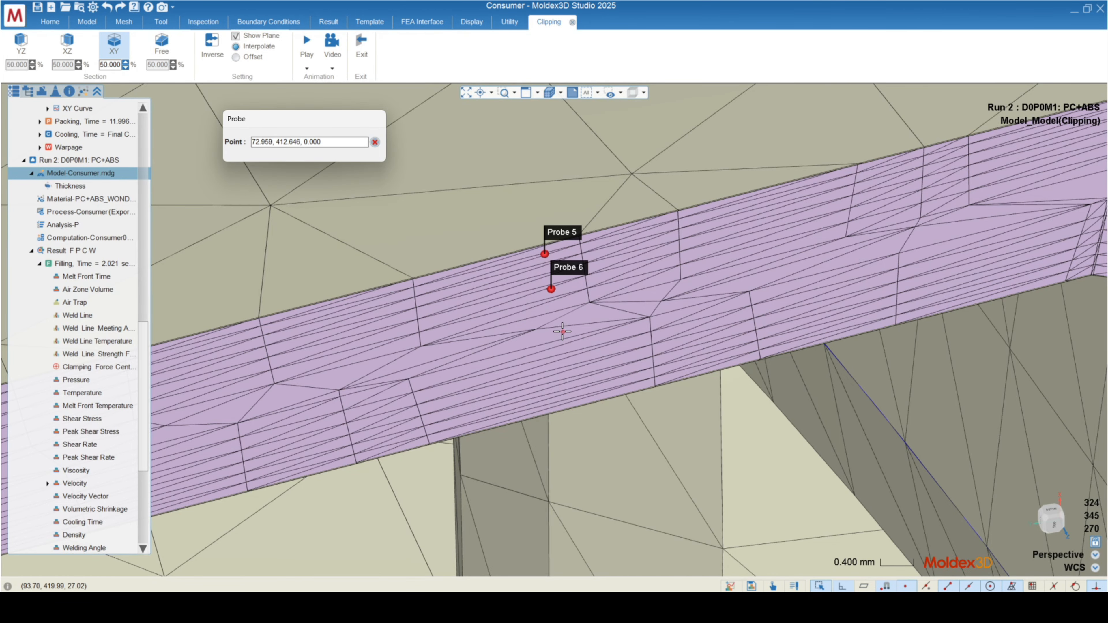
{"action": "left_click", "coordinate": [561, 325]}
{"action": "left_click", "coordinate": [572, 369]}
{"action": "left_click", "coordinate": [582, 398]}
{"action": "middle_click_drag", "start_coordinate": [582, 398], "coordinate": [765, 379]}
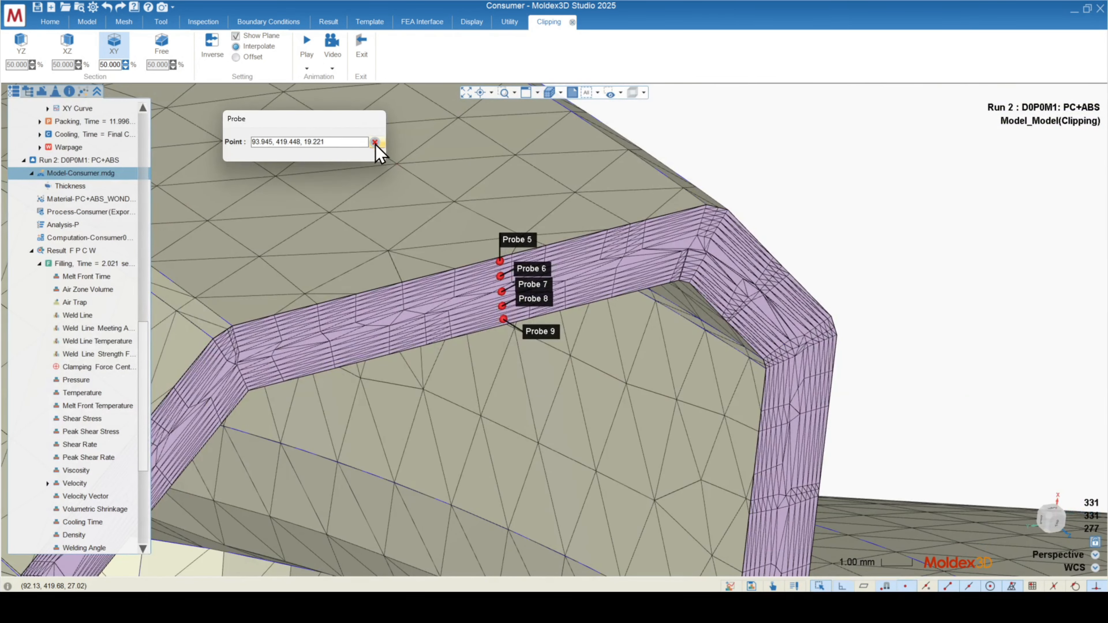
{"action": "left_click", "coordinate": [375, 142]}
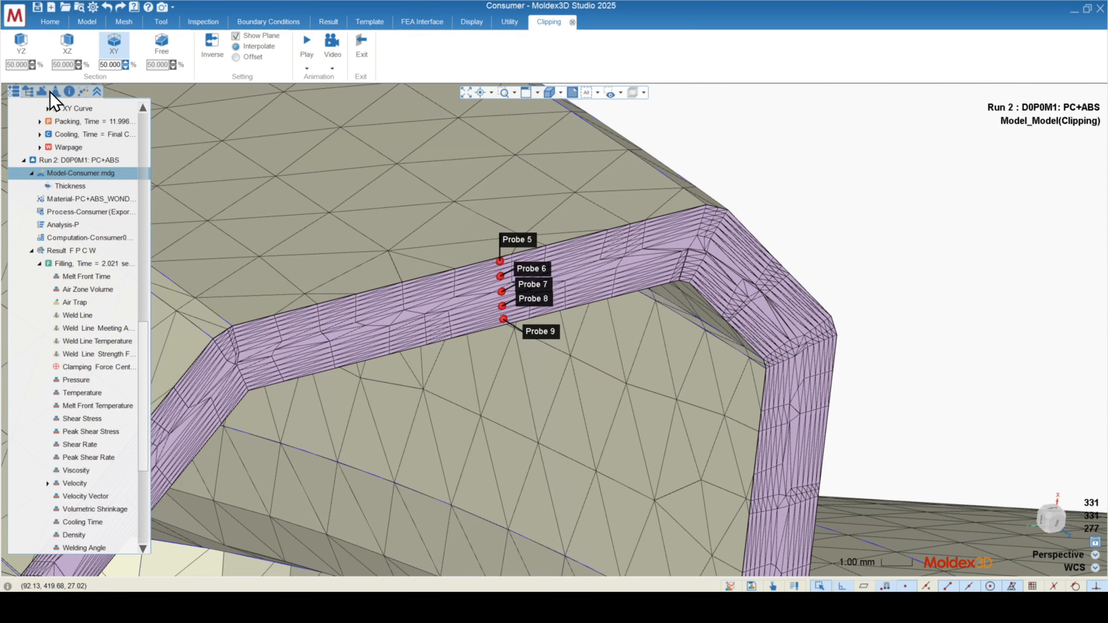
Select the probe nodes of the Default group and shift the XY clipping plane to 50.097%.
{"action": "left_click", "coordinate": [28, 91]}
{"action": "left_click", "coordinate": [68, 248]}
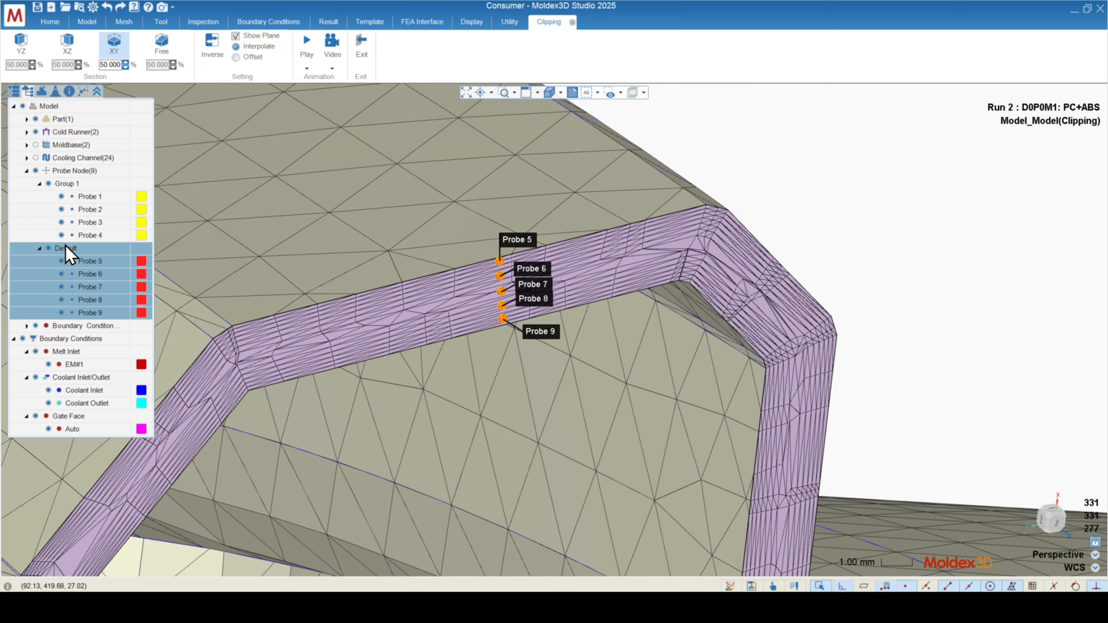
{"action": "scroll", "coordinate": [432, 226], "scroll_direction": "down", "scroll_amount": 1}
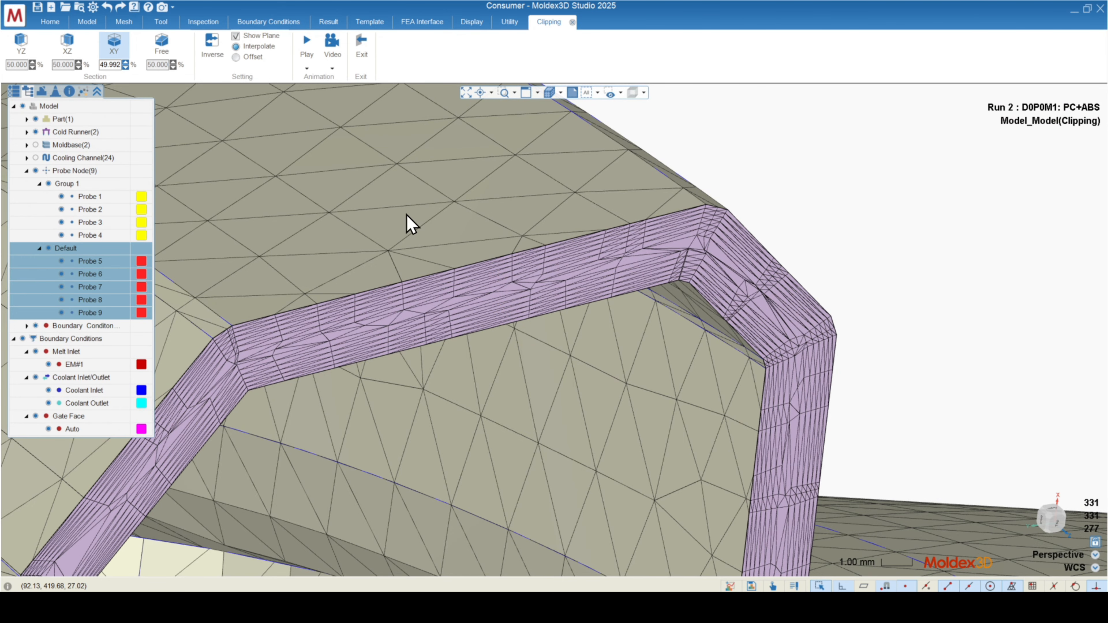
{"action": "scroll", "coordinate": [698, 269], "scroll_direction": "down", "scroll_amount": 8}
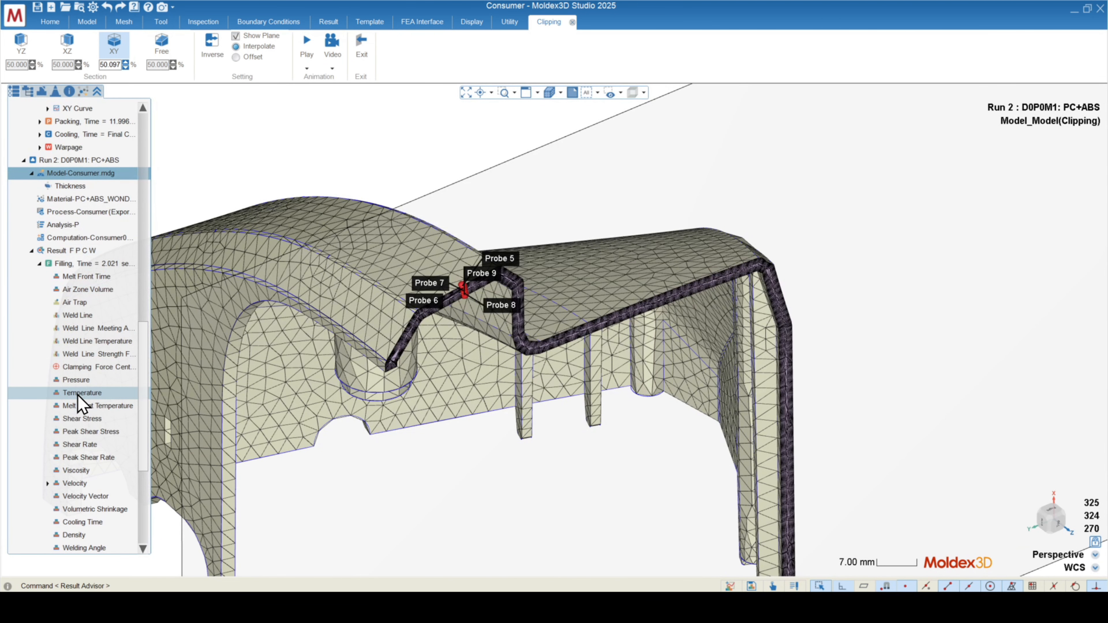
Display Run 2's filling temperature on the clipped section, examine Probes 5 to 9 through the thickness, and exit clipping.
{"action": "left_click", "coordinate": [78, 393]}
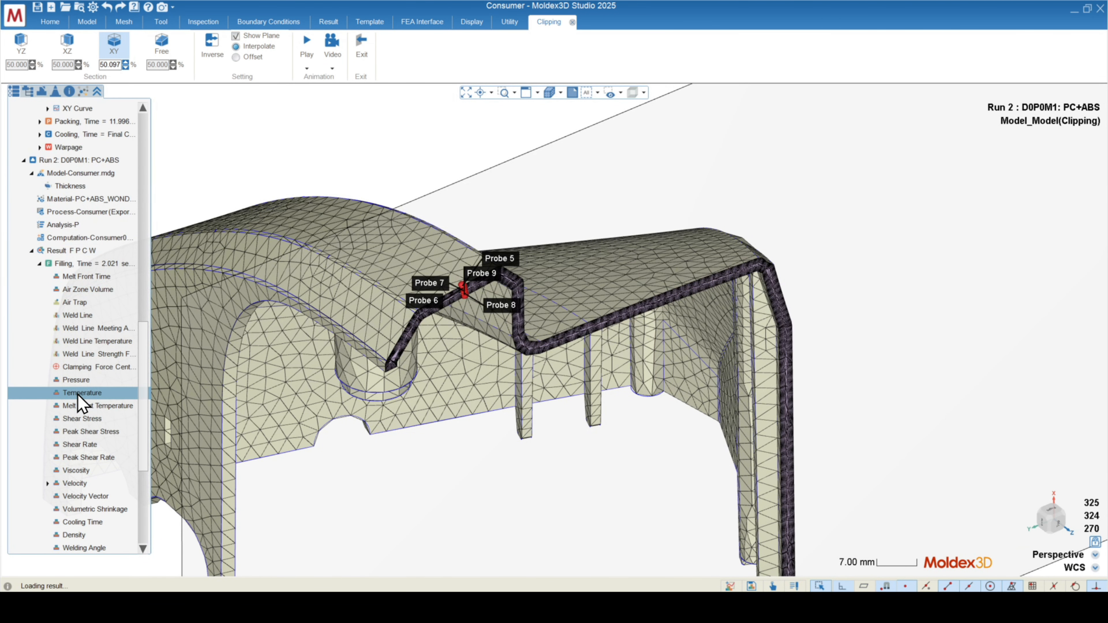
{"action": "scroll", "coordinate": [460, 307], "scroll_direction": "up", "scroll_amount": 5}
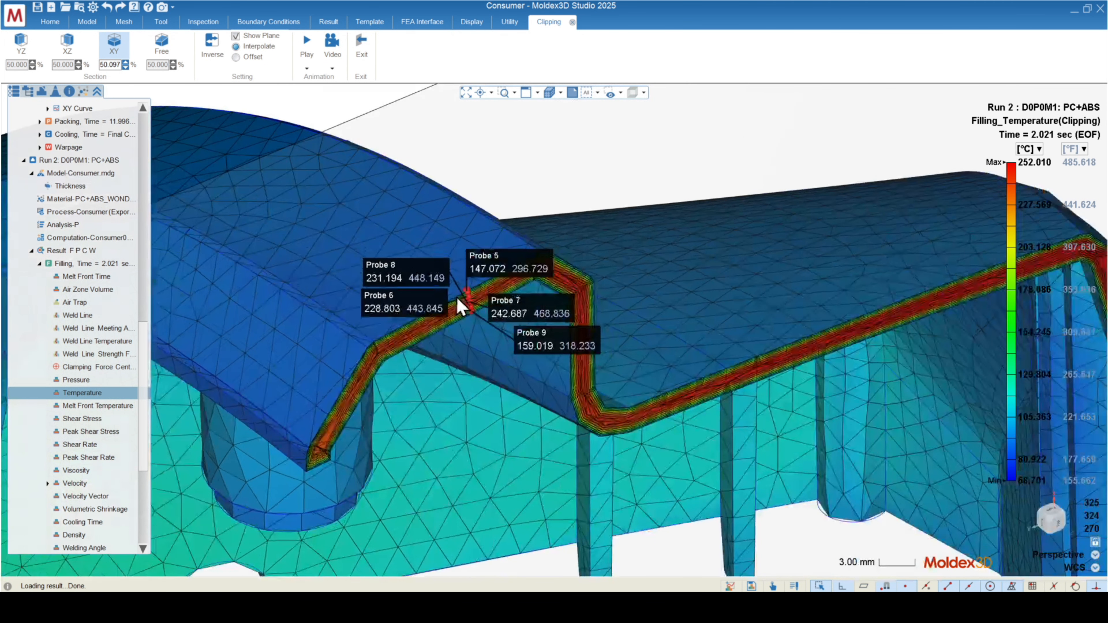
{"action": "scroll", "coordinate": [460, 307], "scroll_direction": "up", "scroll_amount": 5}
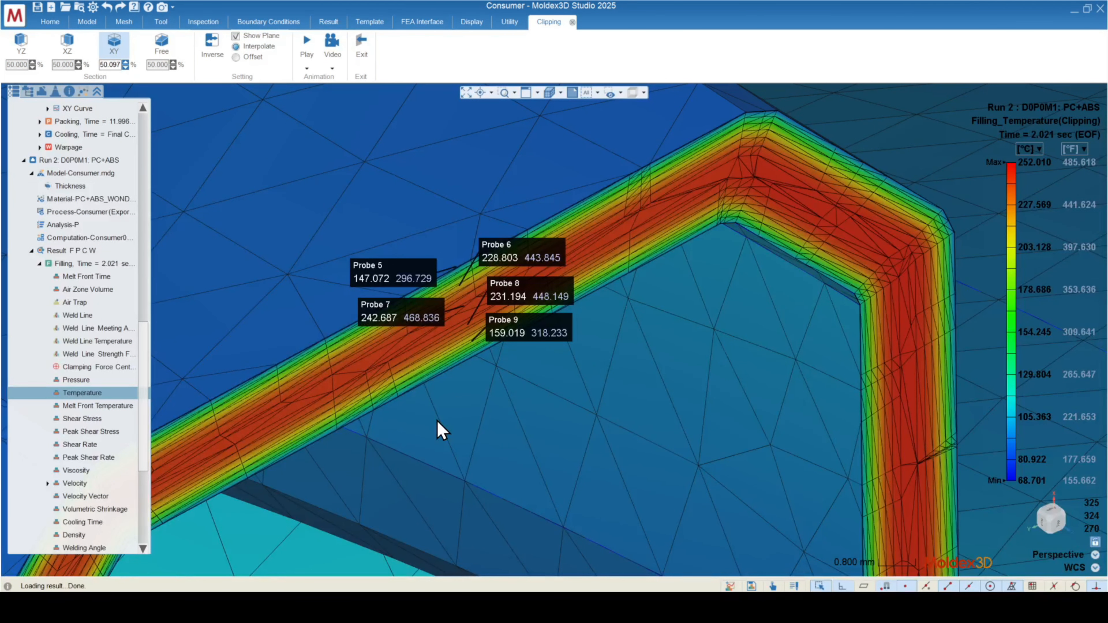
{"action": "scroll", "coordinate": [578, 349], "scroll_direction": "down", "scroll_amount": 5}
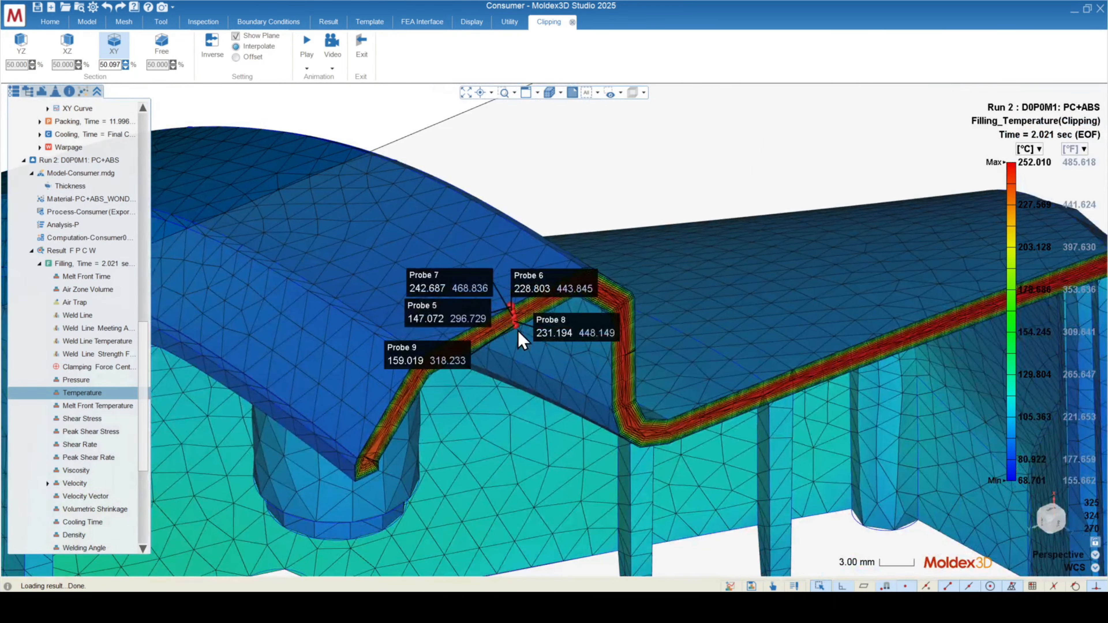
{"action": "middle_click_drag", "start_coordinate": [521, 340], "coordinate": [462, 323]}
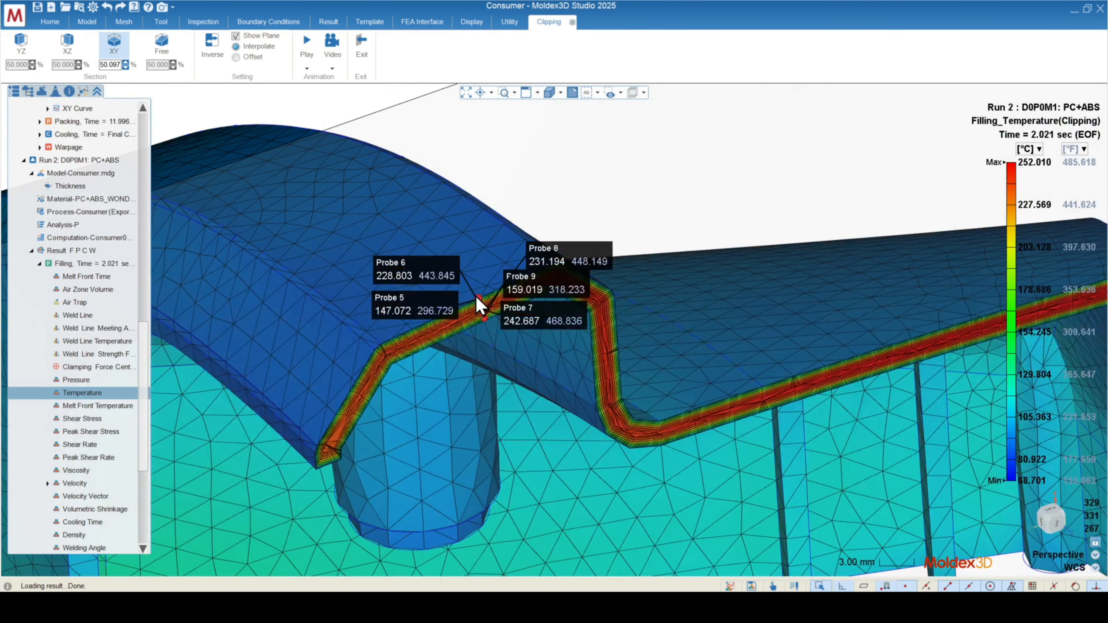
{"action": "scroll", "coordinate": [480, 305], "scroll_direction": "up", "scroll_amount": 1}
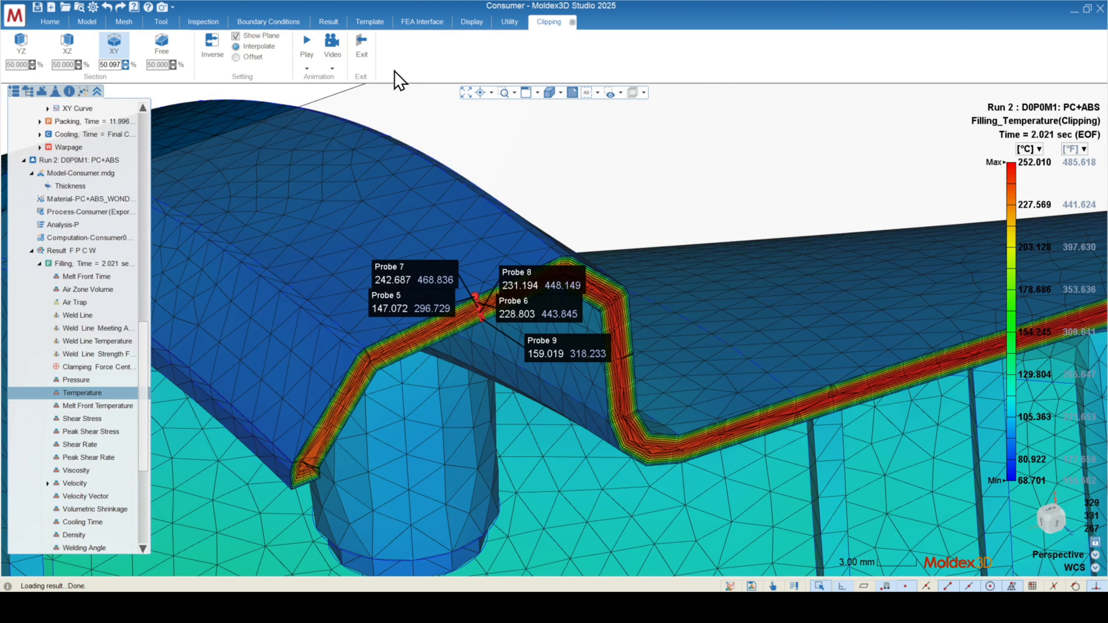
{"action": "left_click", "coordinate": [362, 46]}
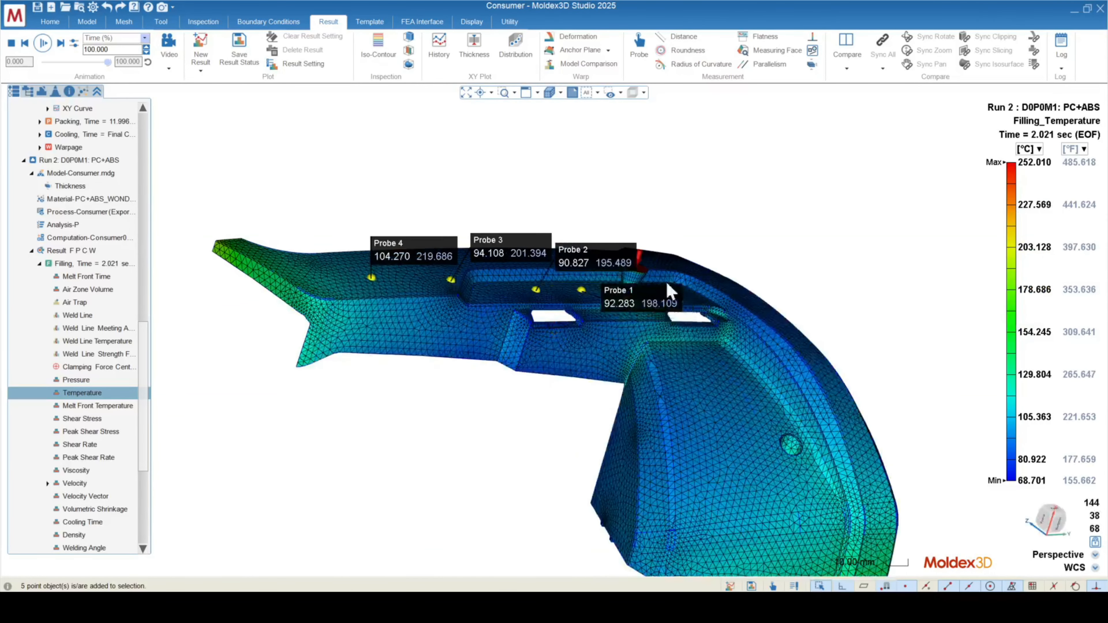
Examine the filling temperatures at Probes 1 to 4 from both sides of the Run 2 part.
{"action": "middle_click_drag", "start_coordinate": [628, 332], "coordinate": [545, 349]}
{"action": "scroll", "coordinate": [542, 349], "scroll_direction": "up", "scroll_amount": 3}
{"action": "scroll", "coordinate": [740, 315], "scroll_direction": "down", "scroll_amount": 2}
{"action": "scroll", "coordinate": [404, 435], "scroll_direction": "up", "scroll_amount": 2}
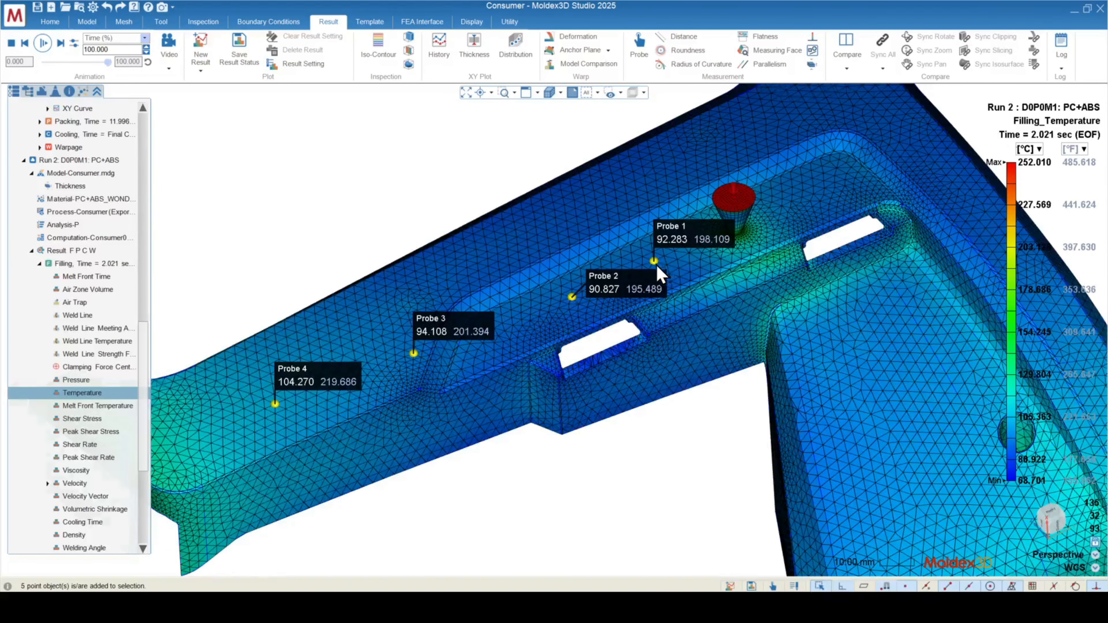
{"action": "scroll", "coordinate": [656, 264], "scroll_direction": "up", "scroll_amount": 3}
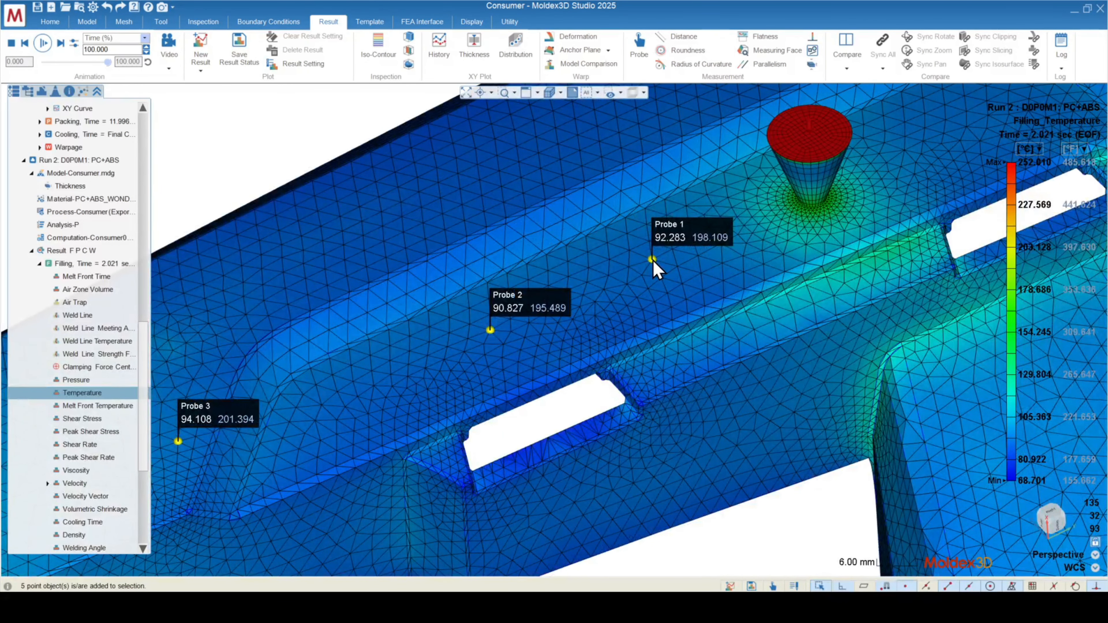
{"action": "middle_click_drag", "start_coordinate": [653, 262], "coordinate": [664, 259]}
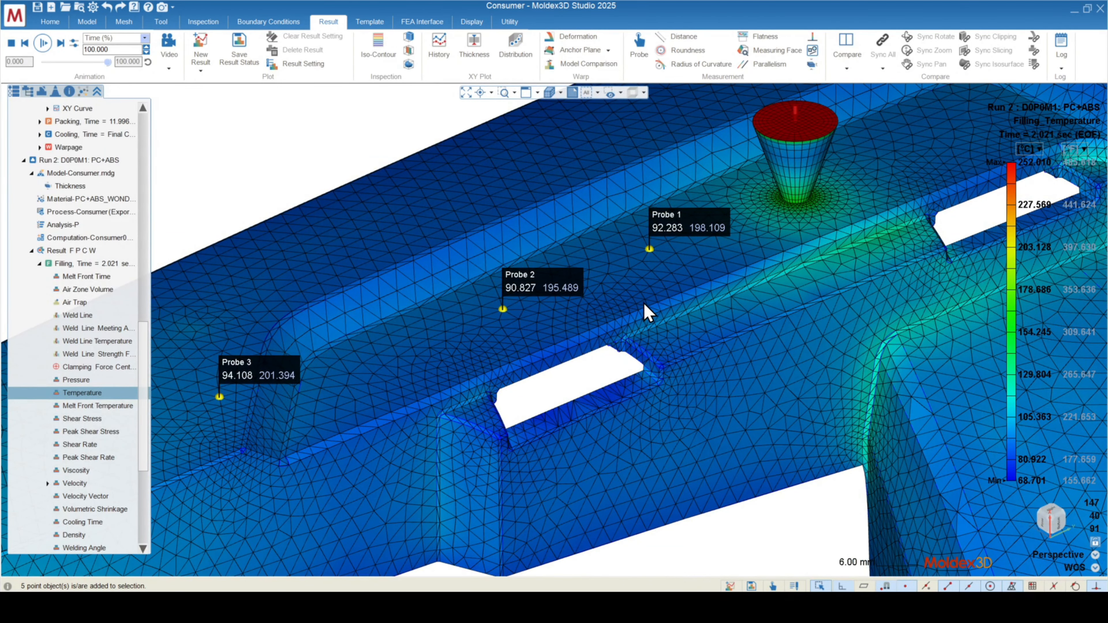
{"action": "middle_click_drag", "start_coordinate": [559, 437], "coordinate": [646, 336]}
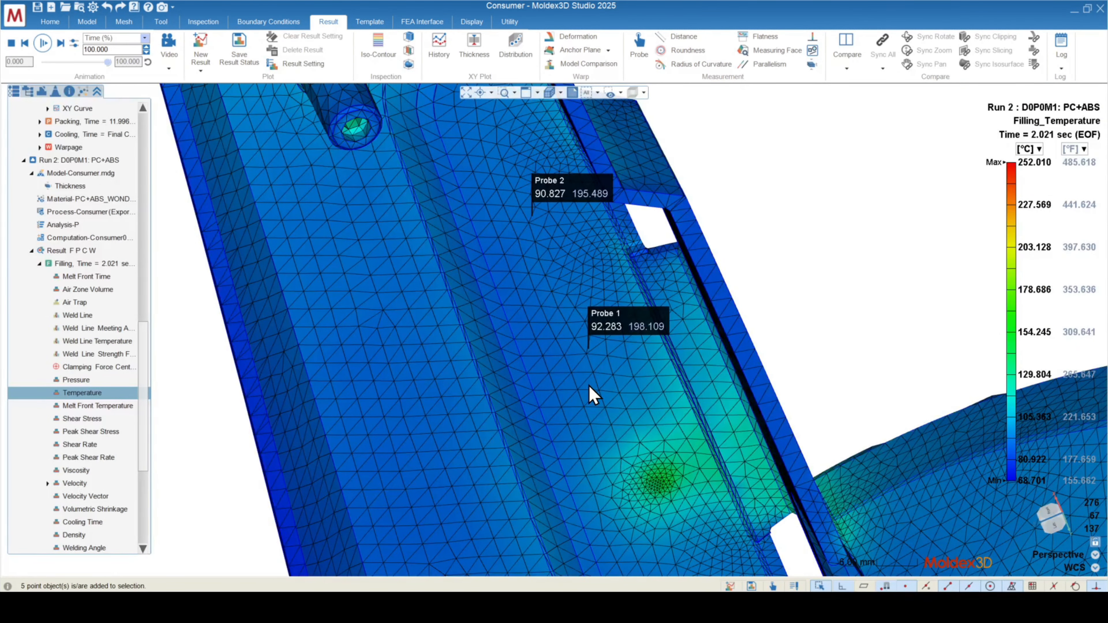
{"action": "middle_click_drag", "start_coordinate": [718, 249], "coordinate": [606, 422]}
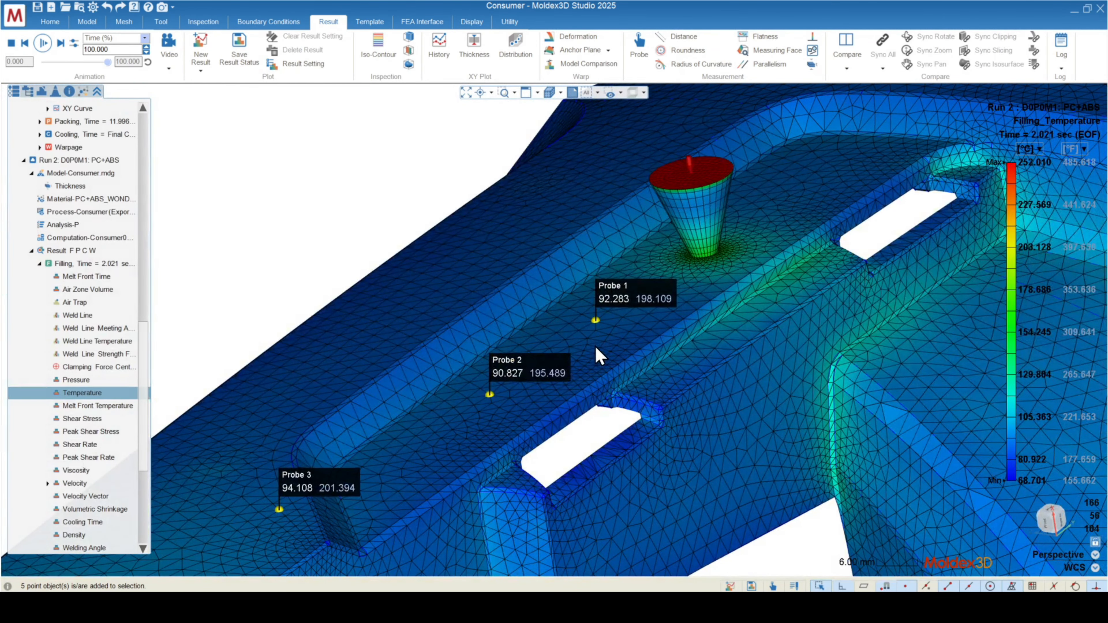
{"action": "scroll", "coordinate": [633, 220], "scroll_direction": "down", "scroll_amount": 4}
{"action": "middle_click_drag", "start_coordinate": [602, 297], "coordinate": [628, 301]}
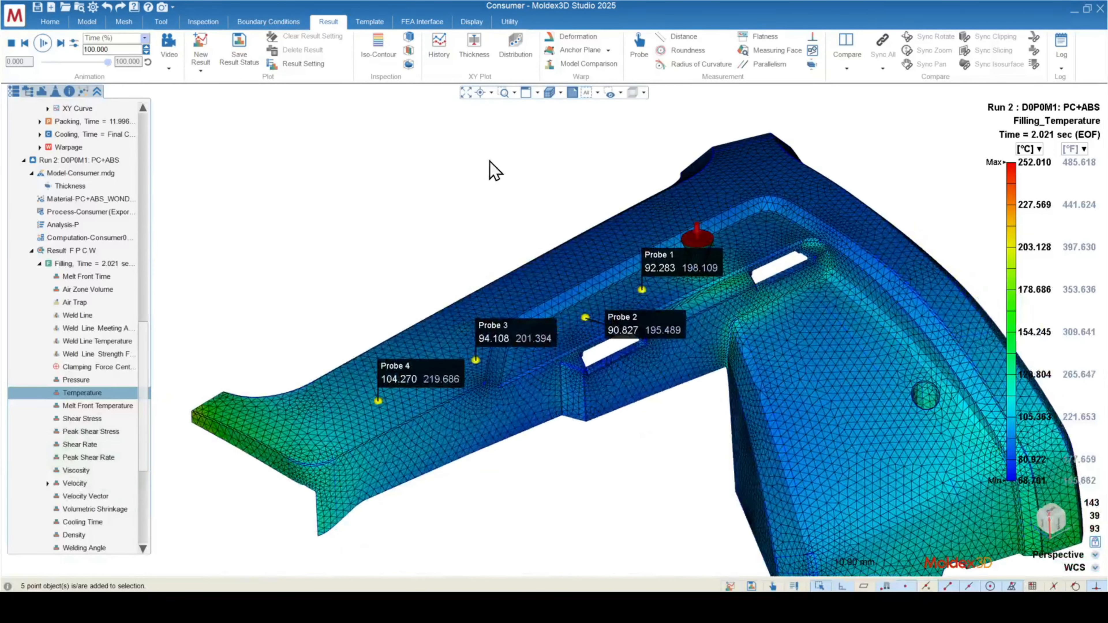
Plot thickness distribution curves of the filling temperature at 2.021 sec for Probes 1 to 4 of Run 2.
{"action": "left_click", "coordinate": [475, 53]}
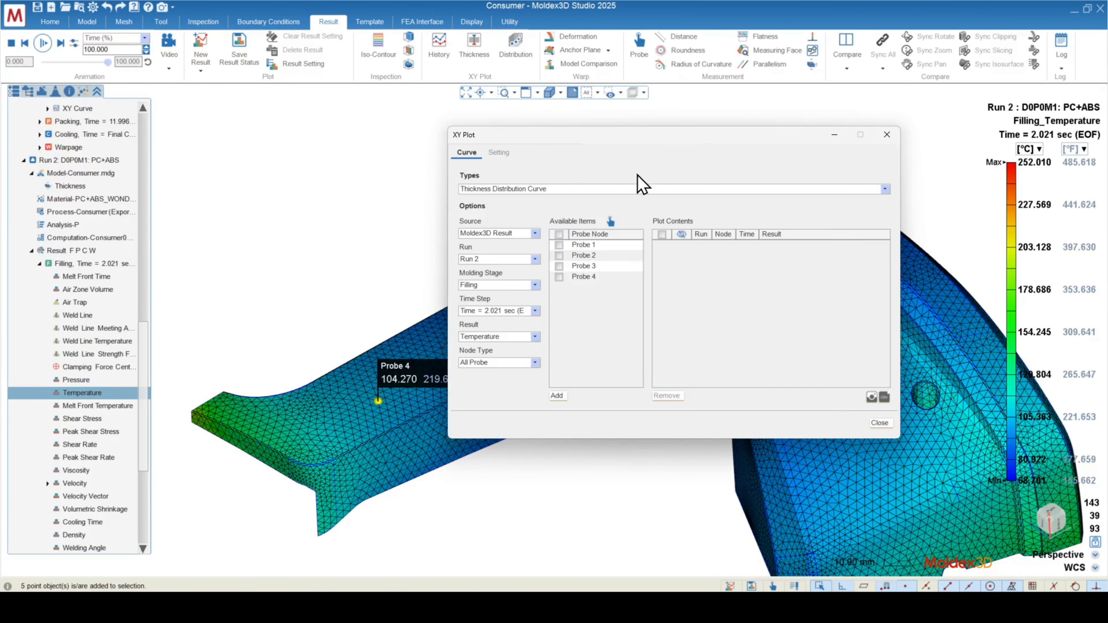
{"action": "left_click_drag", "start_coordinate": [608, 135], "coordinate": [656, 127]}
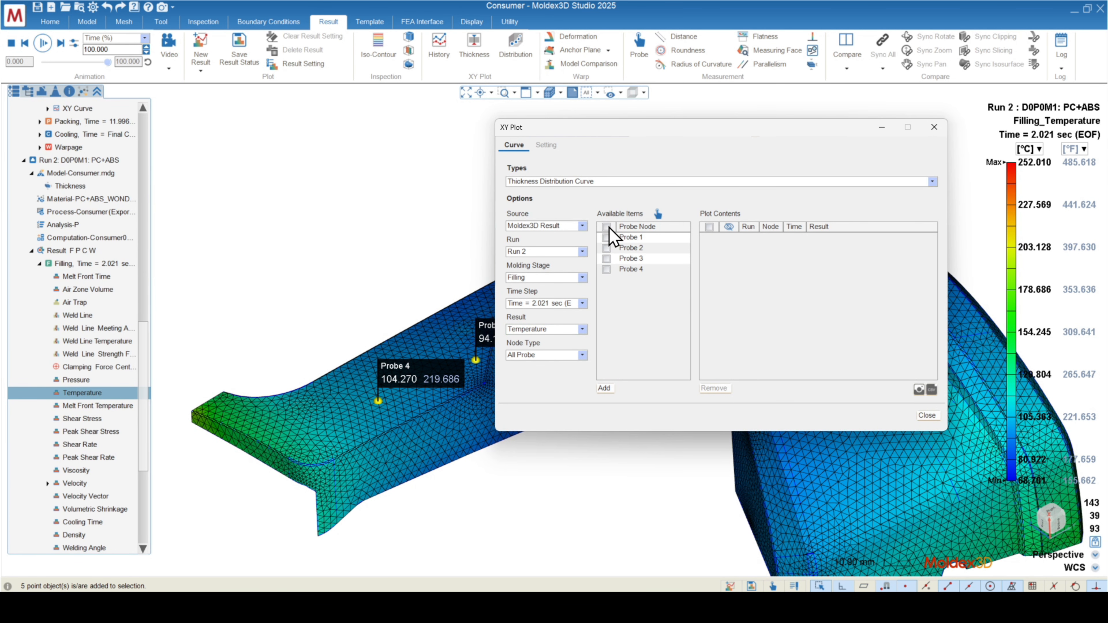
{"action": "left_click", "coordinate": [605, 389]}
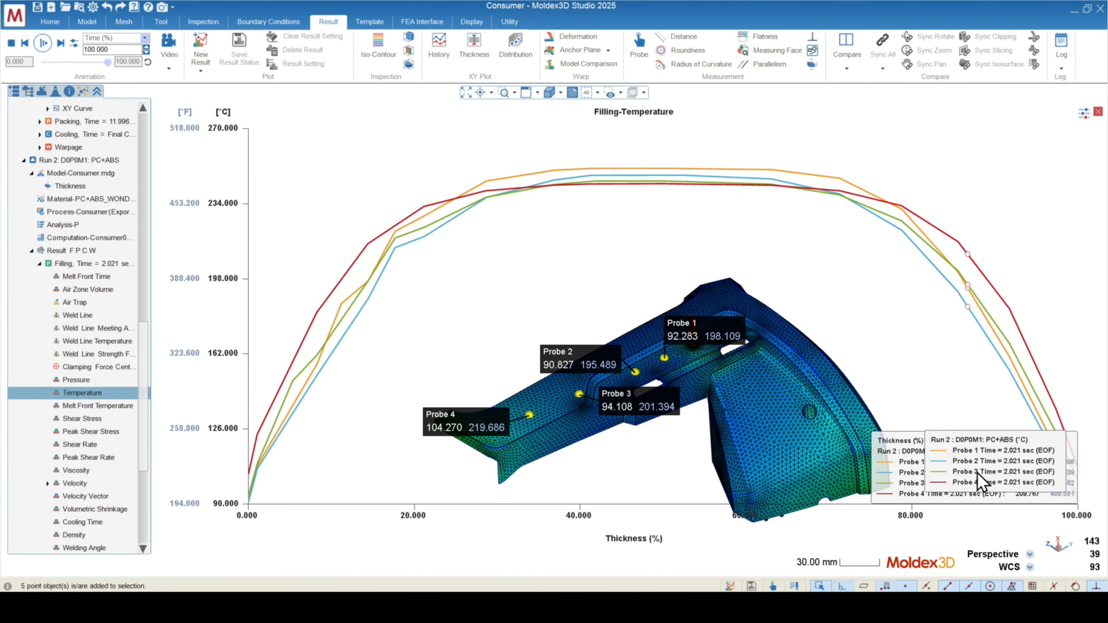
{"action": "scroll", "coordinate": [652, 339], "scroll_direction": "up", "scroll_amount": 1}
{"action": "scroll", "coordinate": [651, 338], "scroll_direction": "up", "scroll_amount": 2}
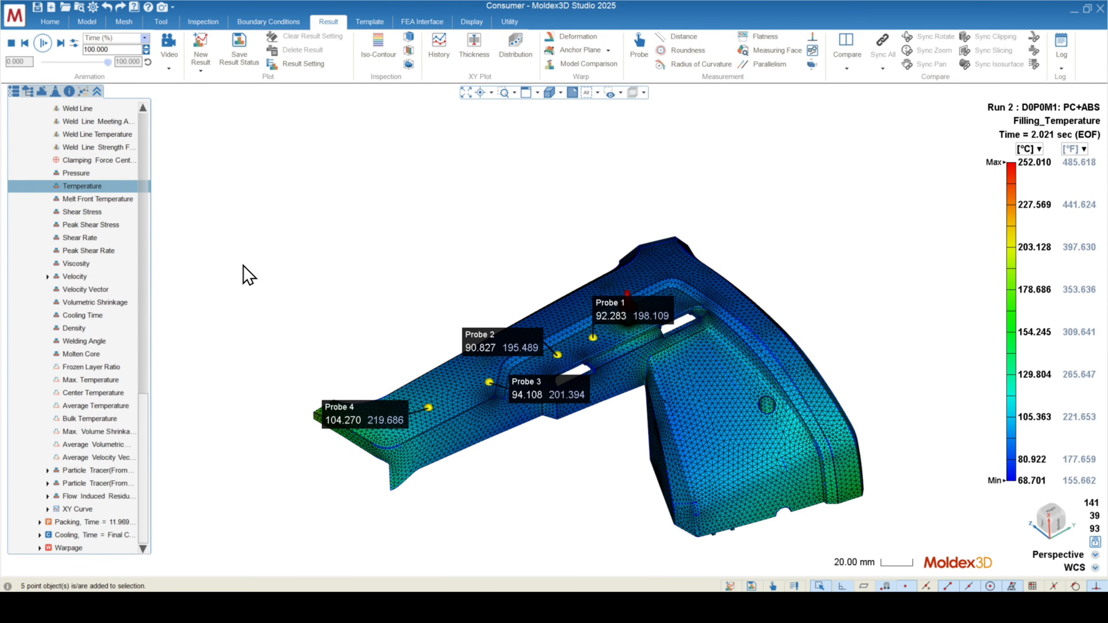
{"action": "scroll", "coordinate": [89, 452], "scroll_direction": "up", "scroll_amount": 5}
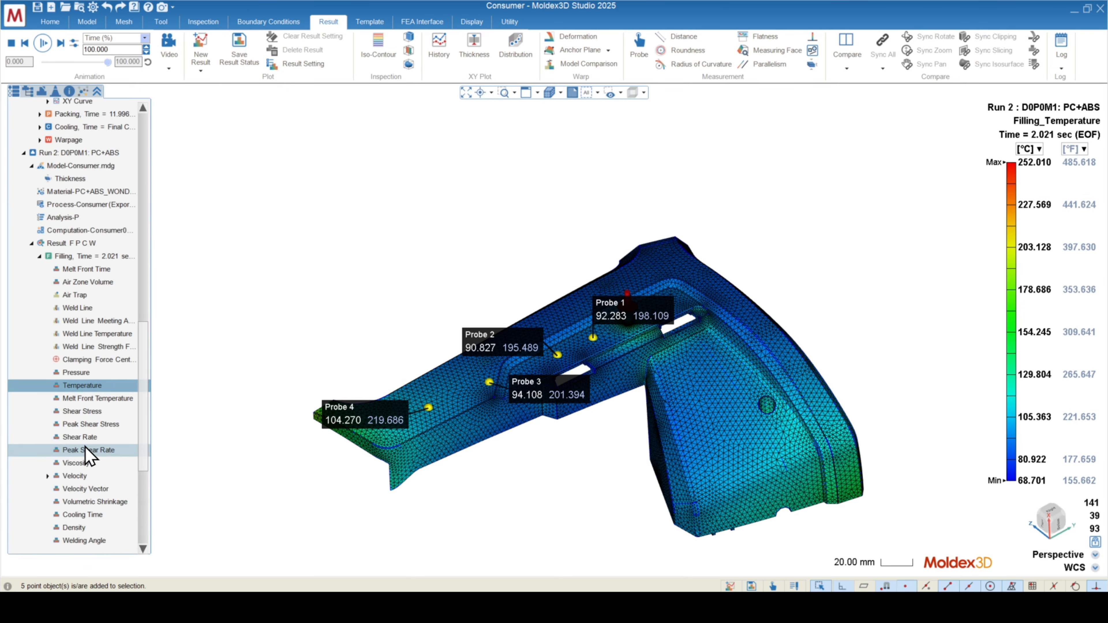
Display the filling result Fiber Orientation Tensor XX of Run 1 on the part.
{"action": "scroll", "coordinate": [89, 452], "scroll_direction": "up", "scroll_amount": 12}
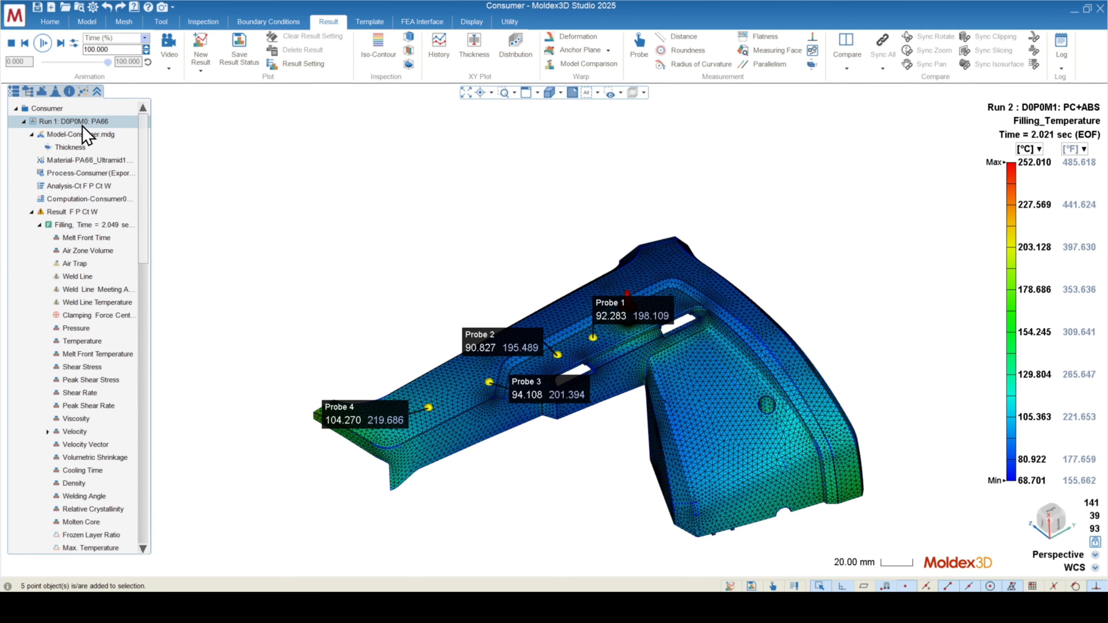
{"action": "left_click", "coordinate": [86, 134]}
{"action": "scroll", "coordinate": [30, 267], "scroll_direction": "down", "scroll_amount": 9}
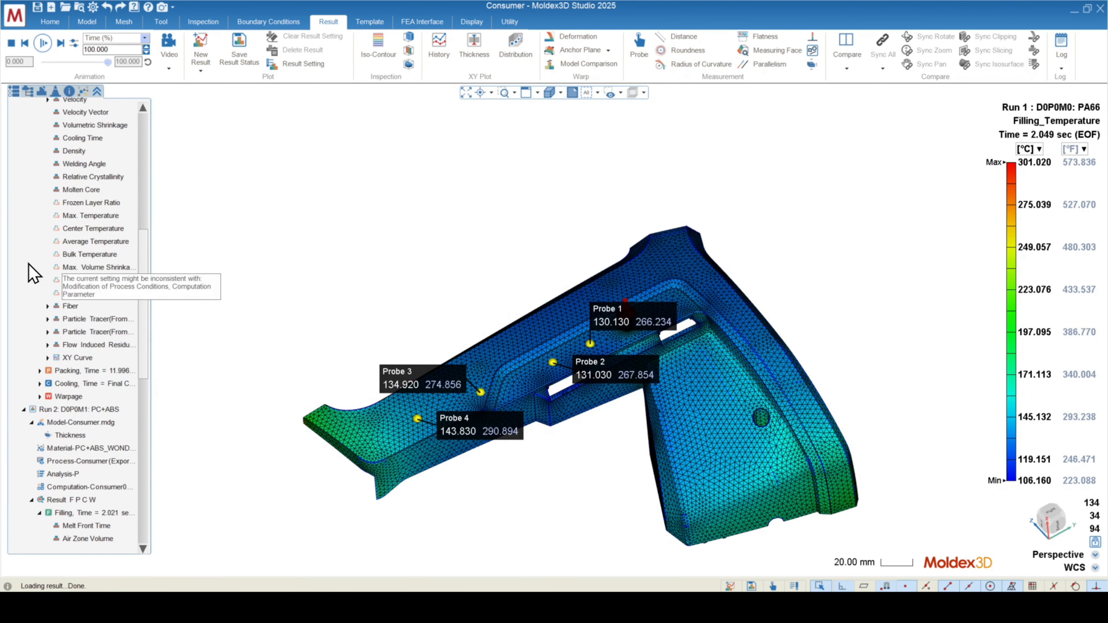
{"action": "left_click", "coordinate": [81, 312]}
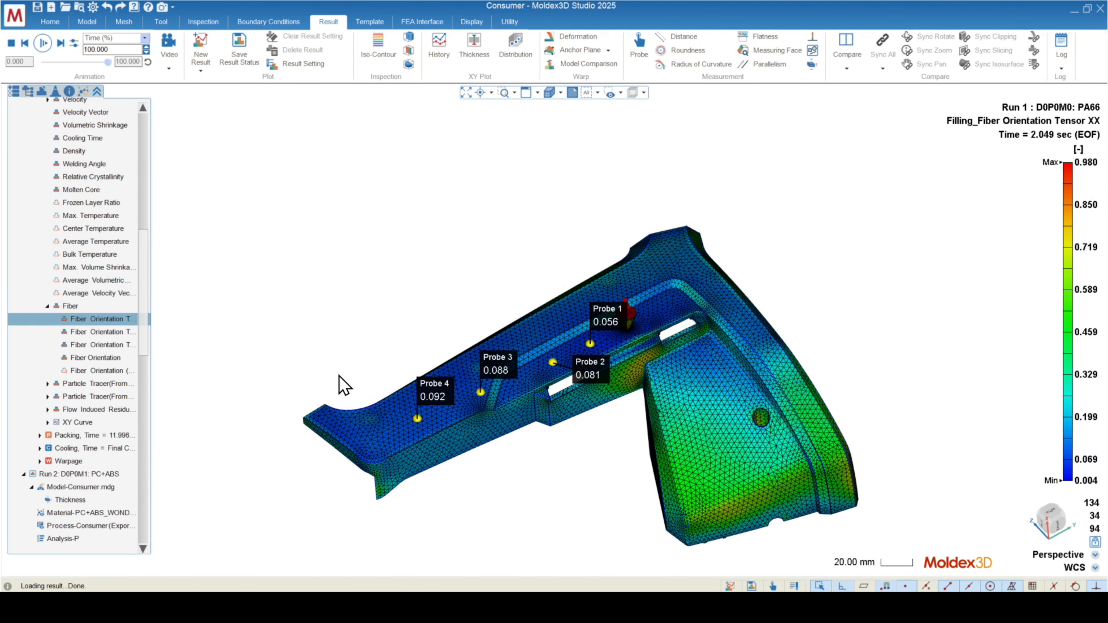
Examine the Fiber Orientation Tensor XX values at Probes 1 to 4 of Run 1 from the side and at an angle.
{"action": "middle_click_drag", "start_coordinate": [342, 384], "coordinate": [495, 416]}
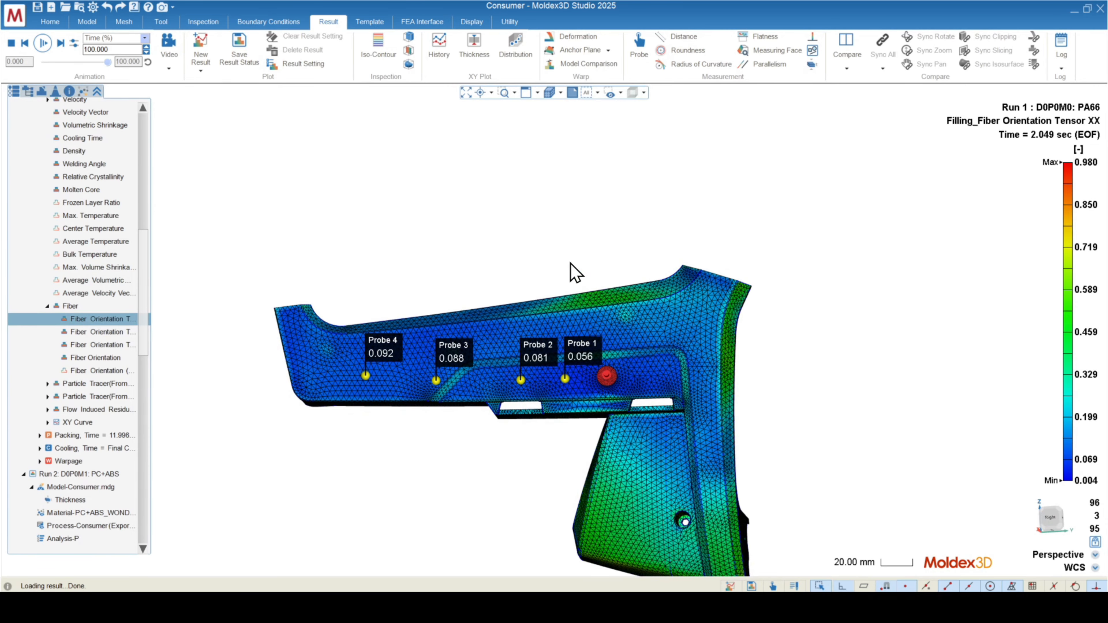
{"action": "middle_click_drag", "start_coordinate": [578, 417], "coordinate": [593, 269]}
{"action": "mouse_move", "coordinate": [569, 345]}
{"action": "middle_mouse_down"}
{"action": "mouse_move", "coordinate": [558, 332]}
{"action": "mouse_move", "coordinate": [557, 419]}
{"action": "mouse_move", "coordinate": [540, 458]}
{"action": "mouse_move", "coordinate": [526, 446]}
{"action": "mouse_move", "coordinate": [542, 462]}
{"action": "middle_mouse_up"}
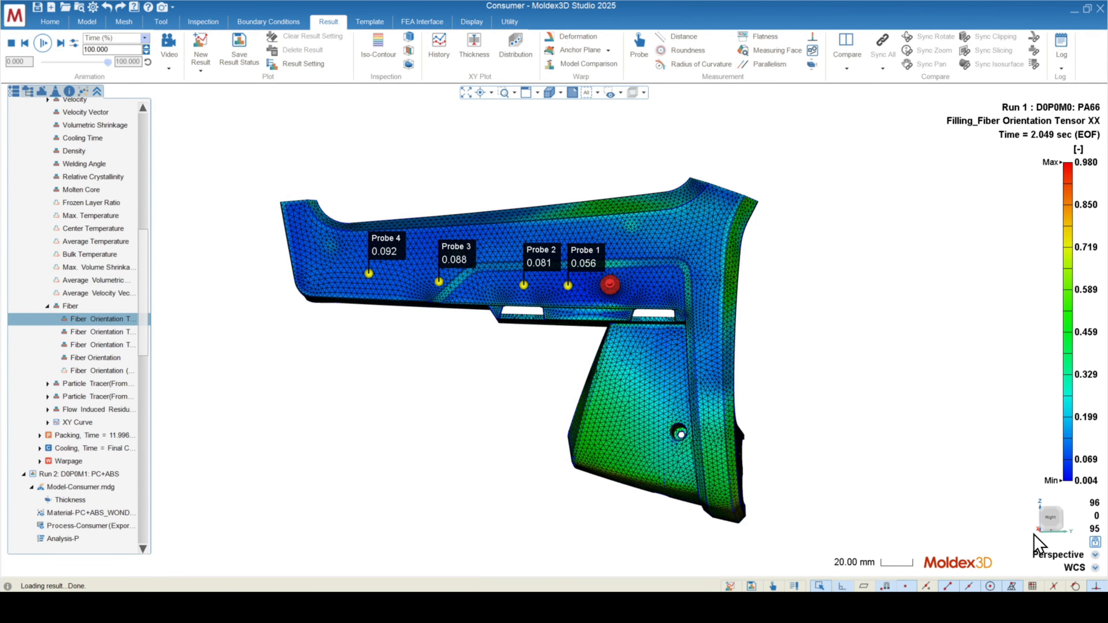
{"action": "mouse_move", "coordinate": [1062, 544]}
{"action": "mouse_move", "coordinate": [600, 375]}
{"action": "middle_mouse_down"}
{"action": "mouse_move", "coordinate": [606, 149]}
{"action": "mouse_move", "coordinate": [616, 177]}
{"action": "middle_mouse_up"}
{"action": "mouse_move", "coordinate": [468, 88]}
{"action": "middle_mouse_down"}
{"action": "mouse_move", "coordinate": [619, 162]}
{"action": "mouse_move", "coordinate": [688, 279]}
{"action": "mouse_move", "coordinate": [600, 247]}
{"action": "middle_mouse_up"}
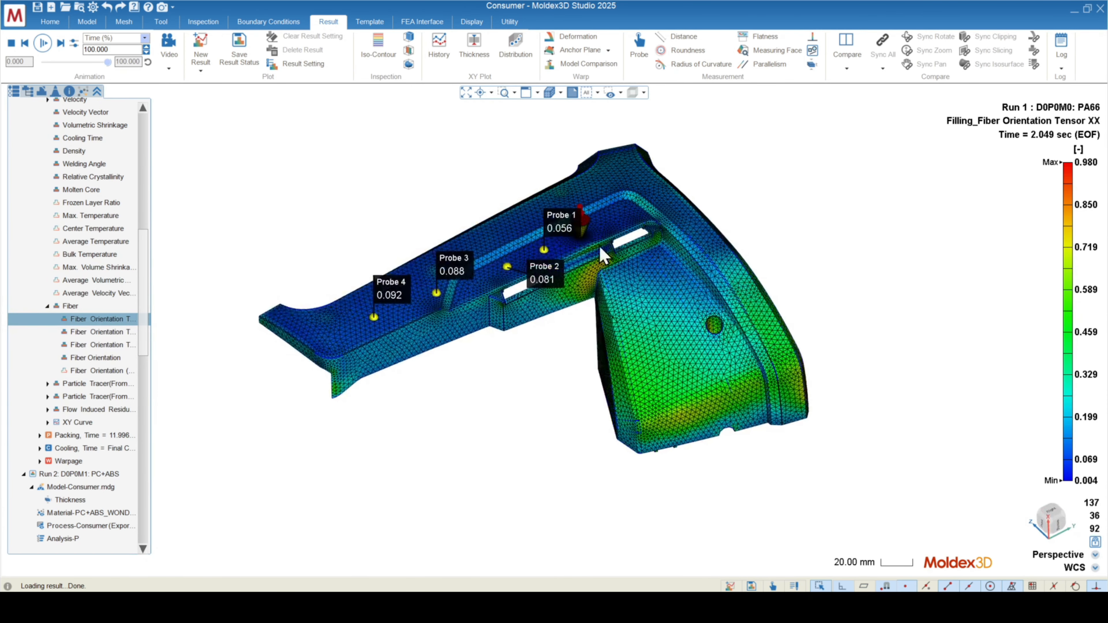
{"action": "scroll", "coordinate": [478, 144], "scroll_direction": "up", "scroll_amount": 3}
{"action": "middle_click_drag", "start_coordinate": [779, 285], "coordinate": [791, 258]}
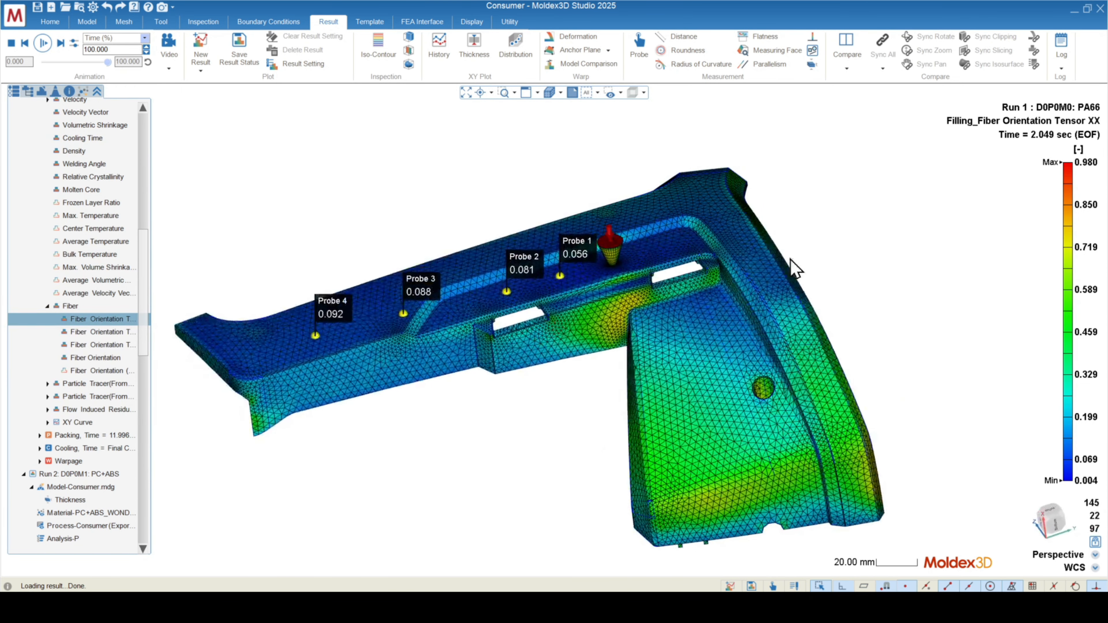
{"action": "scroll", "coordinate": [795, 268], "scroll_direction": "down", "scroll_amount": 2}
Plot a thickness distribution curve of the filling Fiber Orientation Tensor XX at 2.049 sec for Probe 1 of Run 1.
{"action": "left_click", "coordinate": [475, 52]}
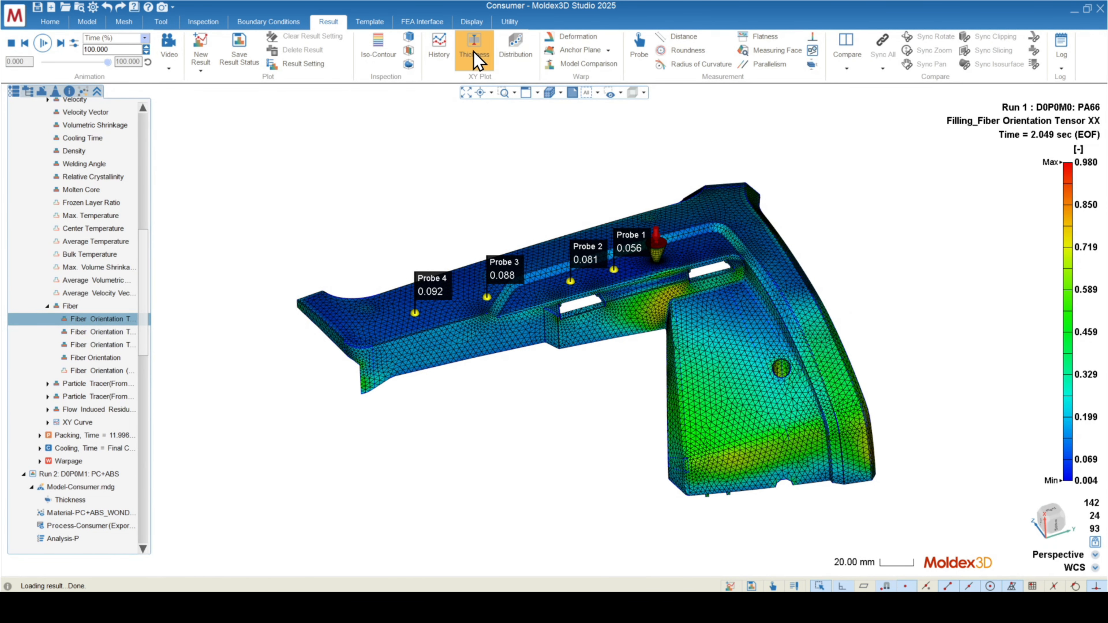
{"action": "left_click", "coordinate": [439, 258]}
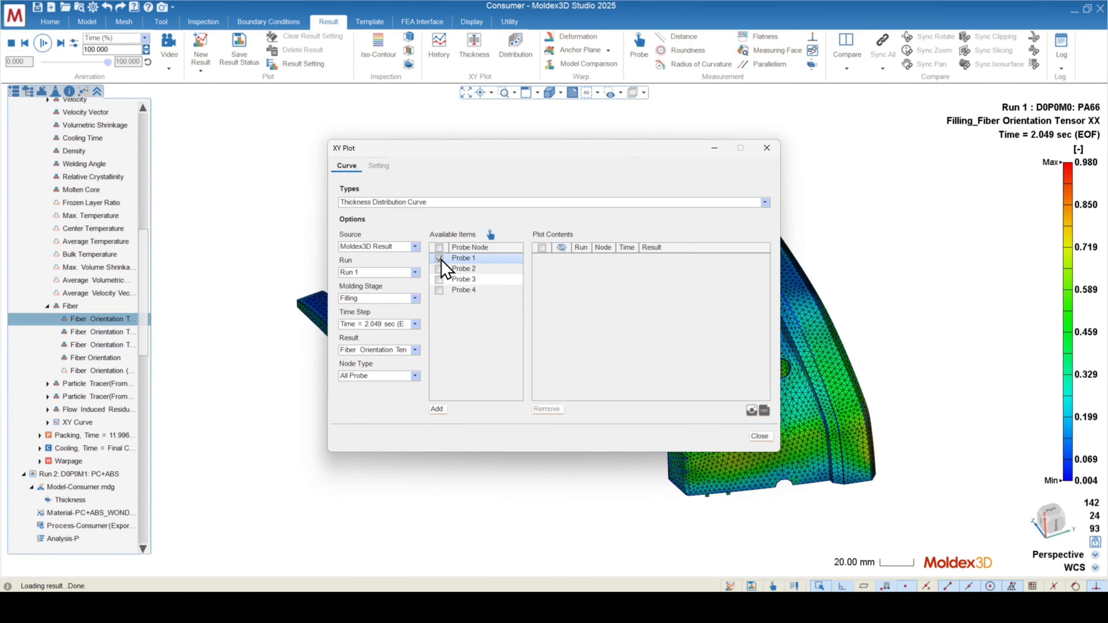
{"action": "left_click", "coordinate": [404, 351]}
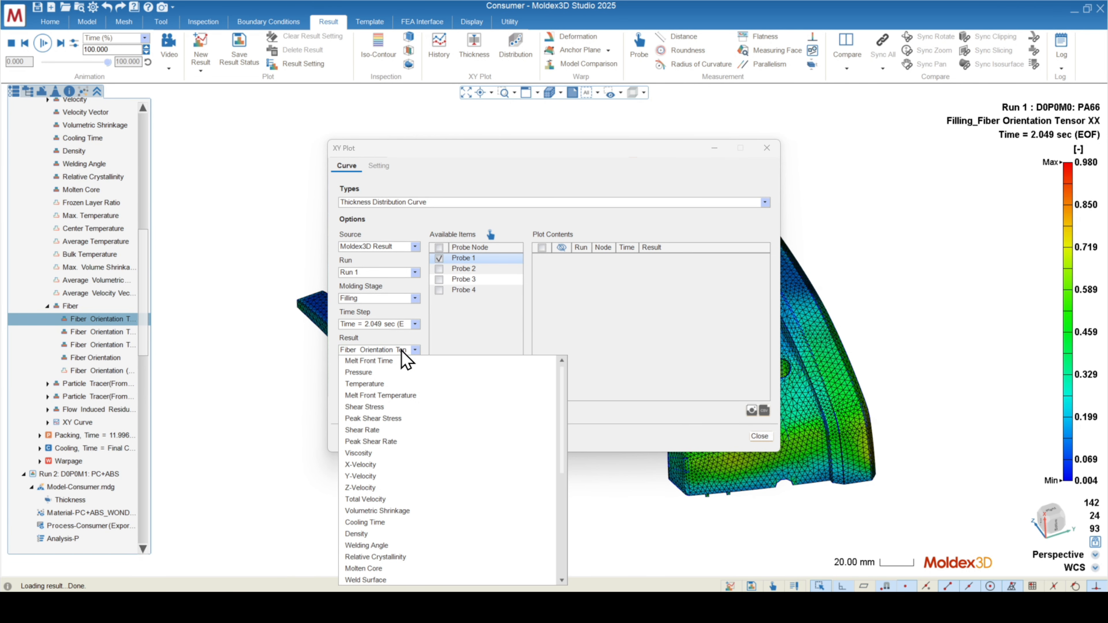
{"action": "scroll", "coordinate": [421, 458], "scroll_direction": "down", "scroll_amount": 6}
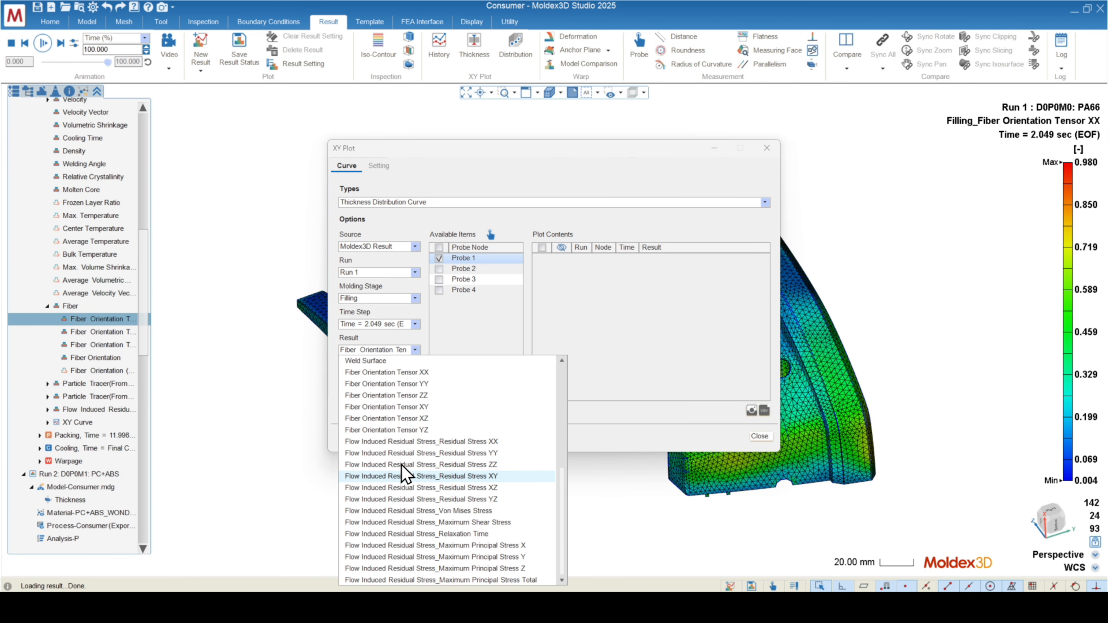
{"action": "scroll", "coordinate": [399, 380], "scroll_direction": "down", "scroll_amount": 1}
{"action": "left_click", "coordinate": [396, 372]}
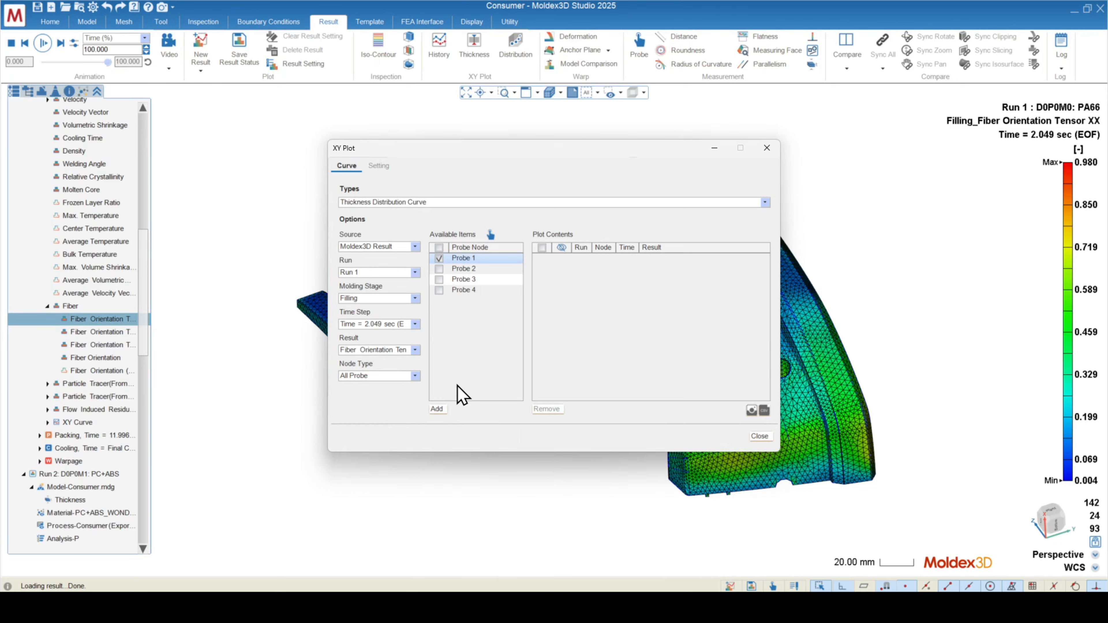
{"action": "left_click", "coordinate": [438, 409]}
Add the Fiber Orientation Tensor YY curve for Probe 1 of Run 1 to the thickness plot.
{"action": "left_click", "coordinate": [412, 349]}
{"action": "scroll", "coordinate": [402, 549], "scroll_direction": "up", "scroll_amount": 4}
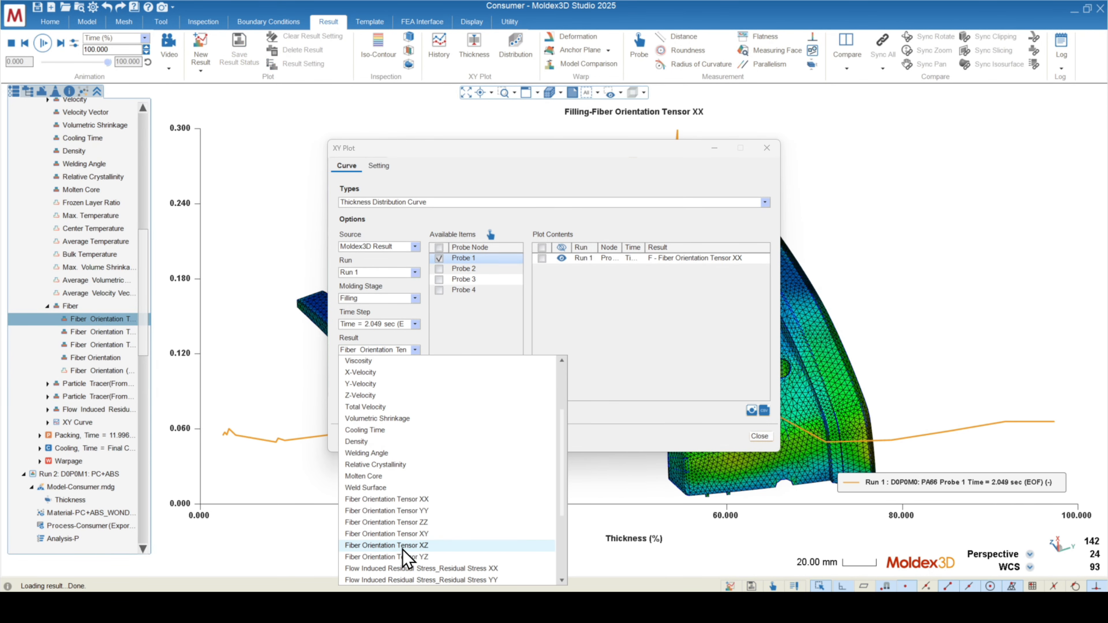
{"action": "scroll", "coordinate": [402, 550], "scroll_direction": "down", "scroll_amount": 3}
{"action": "left_click", "coordinate": [416, 449]}
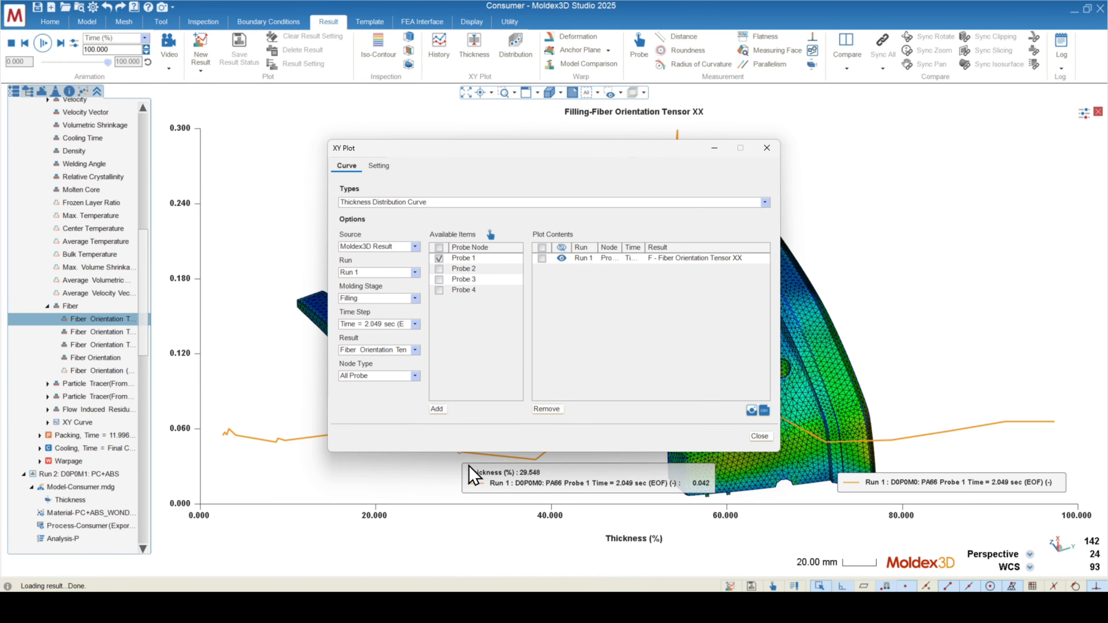
{"action": "left_click", "coordinate": [437, 409]}
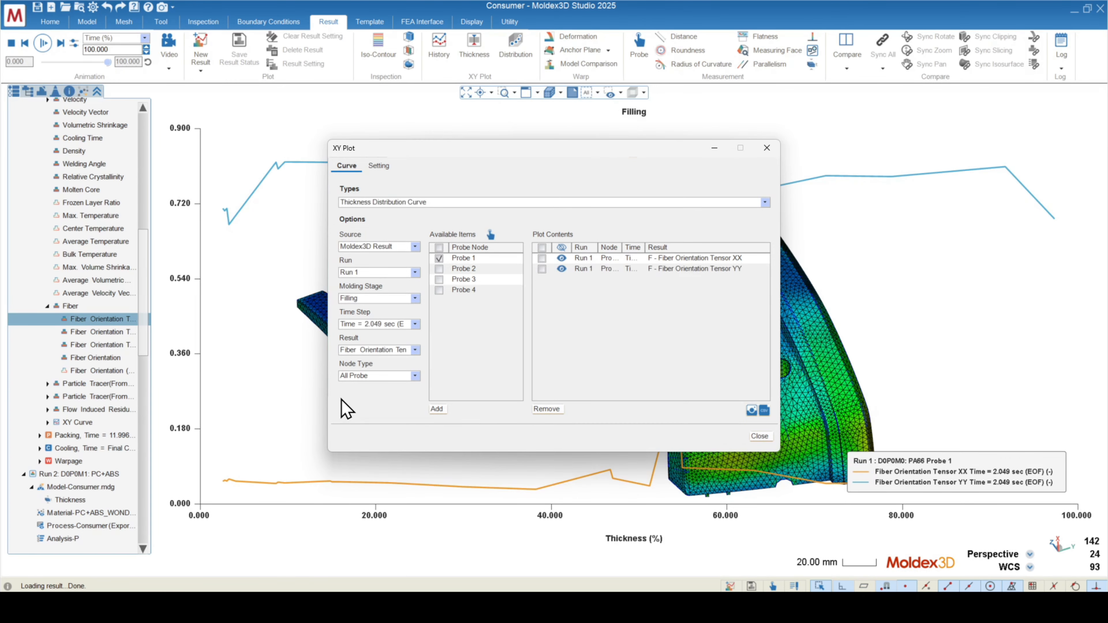
Add the Fiber Orientation Tensor ZZ curve for Probe 1 to the thickness plot and close the plot settings.
{"action": "left_click", "coordinate": [414, 349]}
{"action": "scroll", "coordinate": [386, 552], "scroll_direction": "down", "scroll_amount": 5}
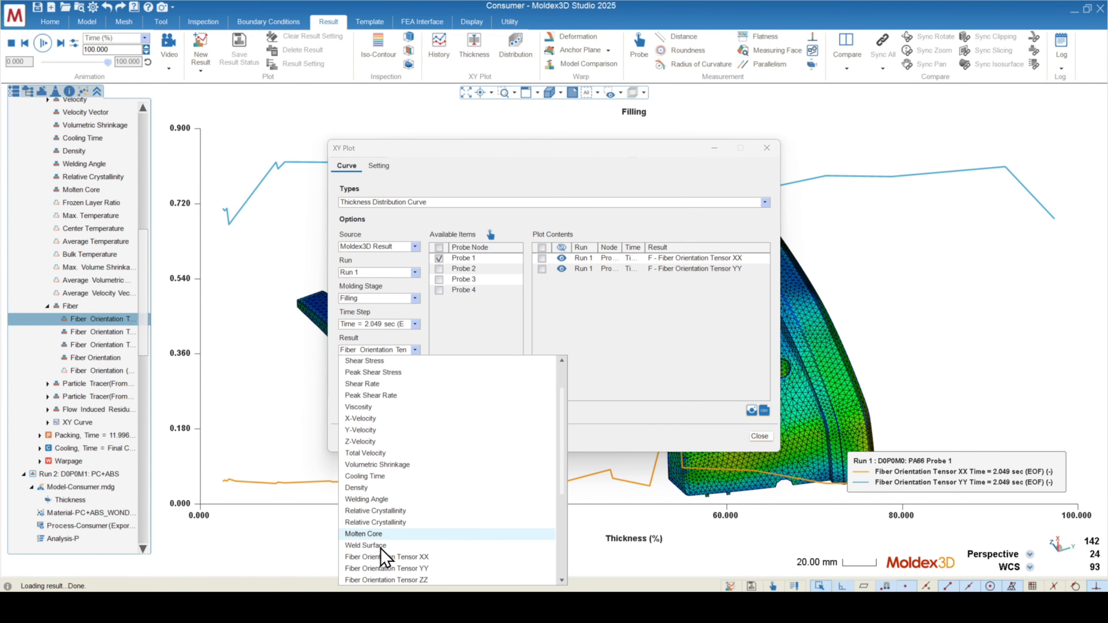
{"action": "left_click", "coordinate": [417, 452]}
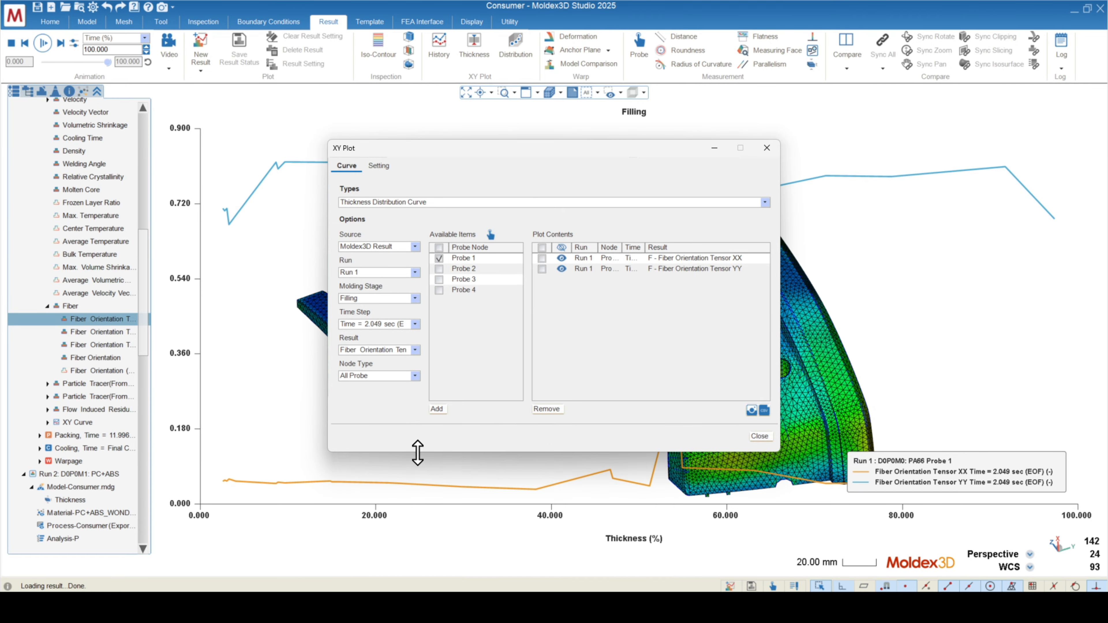
{"action": "left_click", "coordinate": [438, 409]}
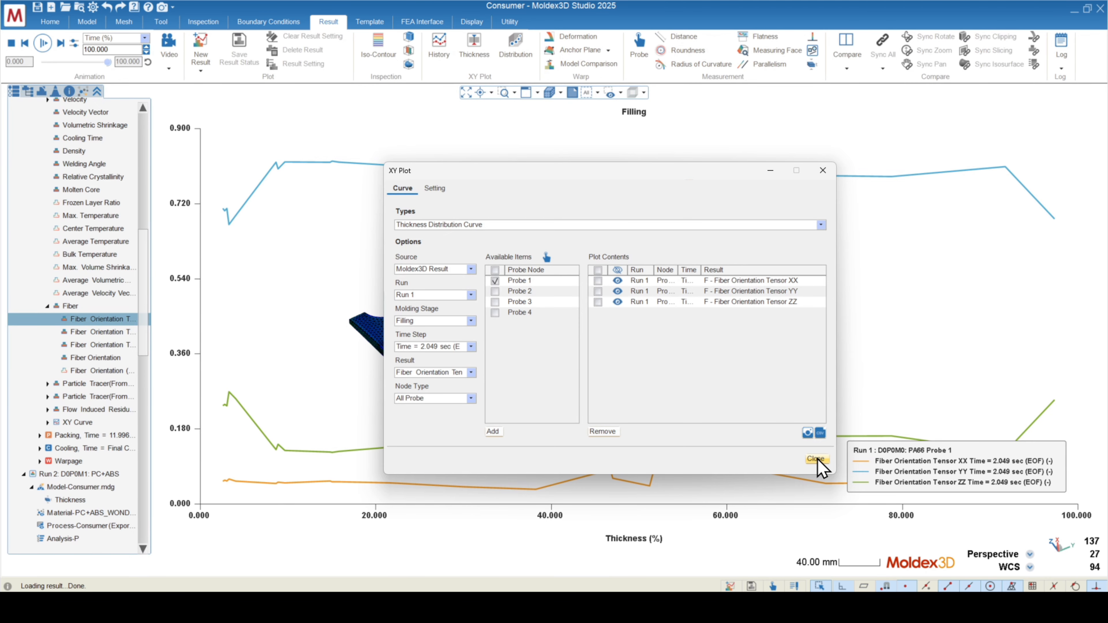
{"action": "left_click", "coordinate": [816, 459]}
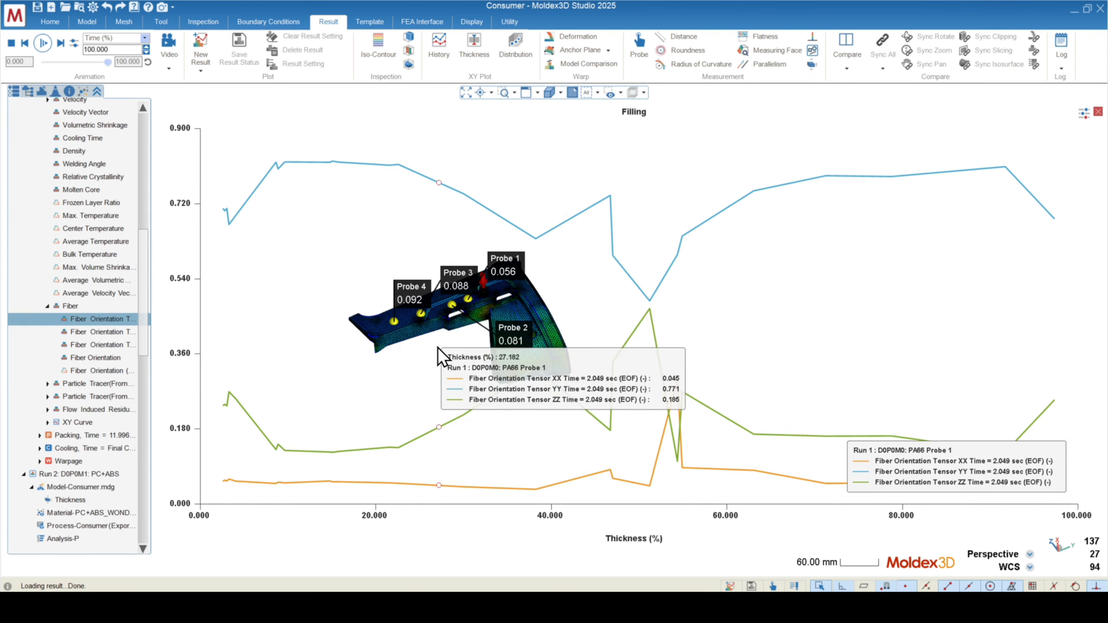
Compare Probe 1's fiber orientation curves through the thickness with the part alongside, and close the plot.
{"action": "mouse_move", "coordinate": [438, 348]}
{"action": "right_mouse_down"}
{"action": "mouse_move", "coordinate": [507, 84]}
{"action": "mouse_move", "coordinate": [518, 90]}
{"action": "mouse_move", "coordinate": [473, 274]}
{"action": "mouse_move", "coordinate": [475, 330]}
{"action": "right_mouse_up"}
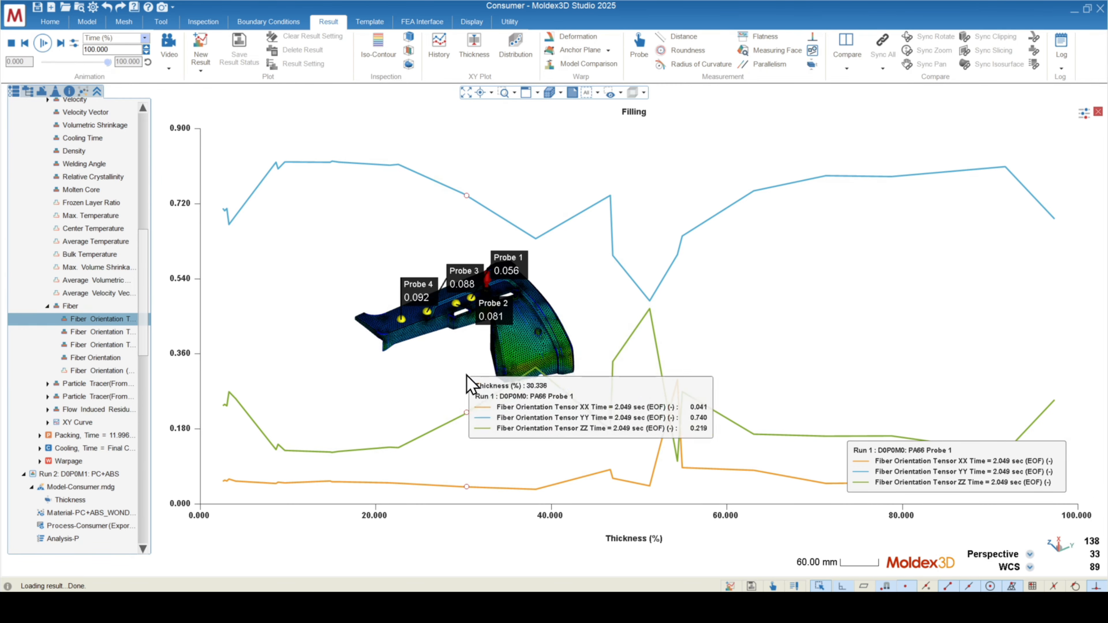
{"action": "scroll", "coordinate": [376, 307], "scroll_direction": "up", "scroll_amount": 3}
{"action": "scroll", "coordinate": [357, 335], "scroll_direction": "down", "scroll_amount": 3}
{"action": "scroll", "coordinate": [428, 403], "scroll_direction": "up", "scroll_amount": 3}
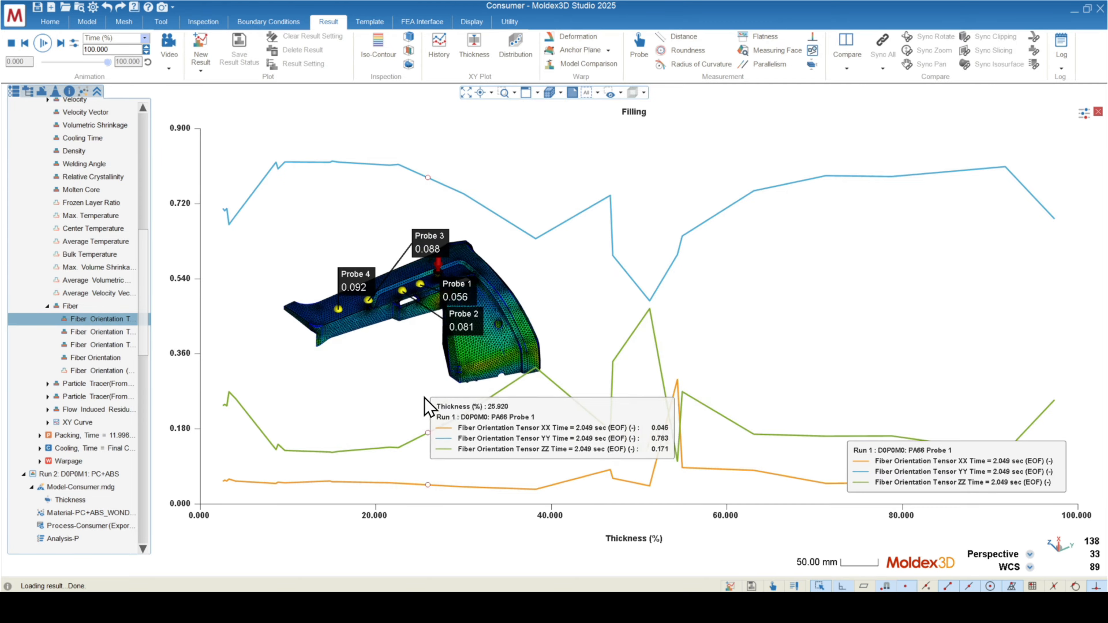
{"action": "scroll", "coordinate": [320, 307], "scroll_direction": "down", "scroll_amount": 2}
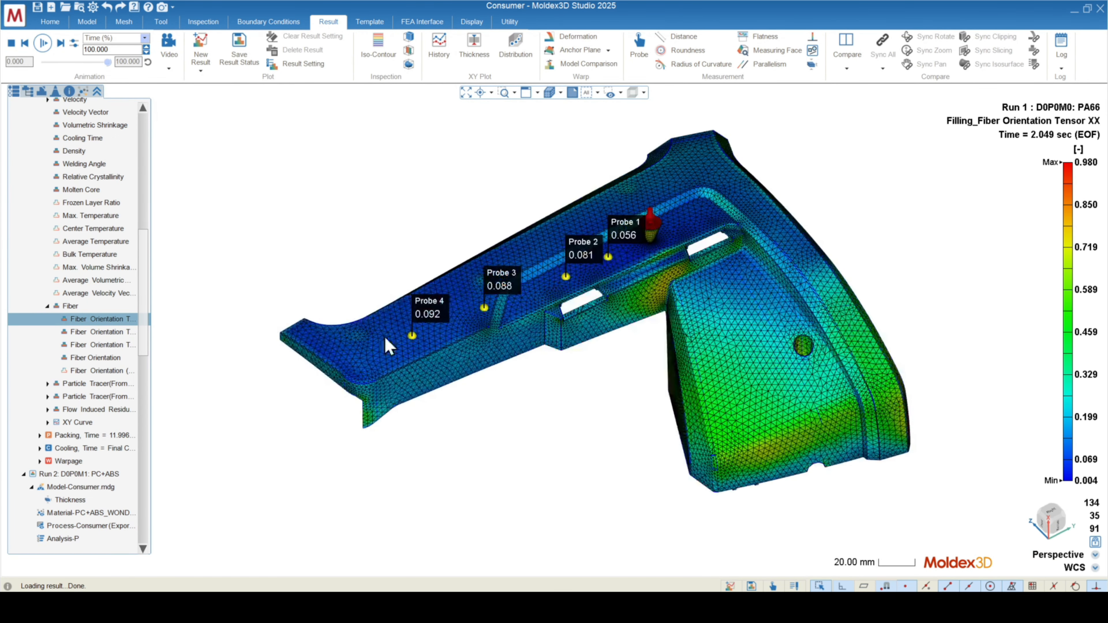
Examine the row of Probes 1 to 4 along the Run 1 part up close, at an angle and from the side.
{"action": "middle_click_drag", "start_coordinate": [563, 414], "coordinate": [521, 418]}
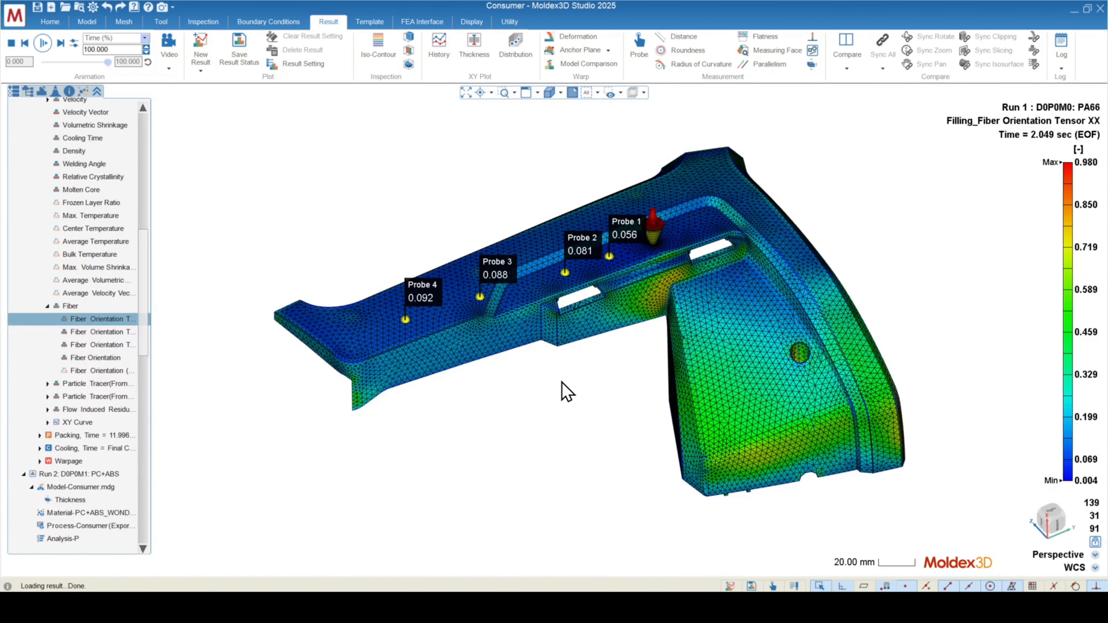
{"action": "mouse_move", "coordinate": [533, 373]}
{"action": "middle_mouse_down"}
{"action": "mouse_move", "coordinate": [527, 307]}
{"action": "mouse_move", "coordinate": [440, 315]}
{"action": "mouse_move", "coordinate": [366, 374]}
{"action": "mouse_move", "coordinate": [429, 380]}
{"action": "middle_mouse_up"}
{"action": "scroll", "coordinate": [624, 288], "scroll_direction": "up", "scroll_amount": 4}
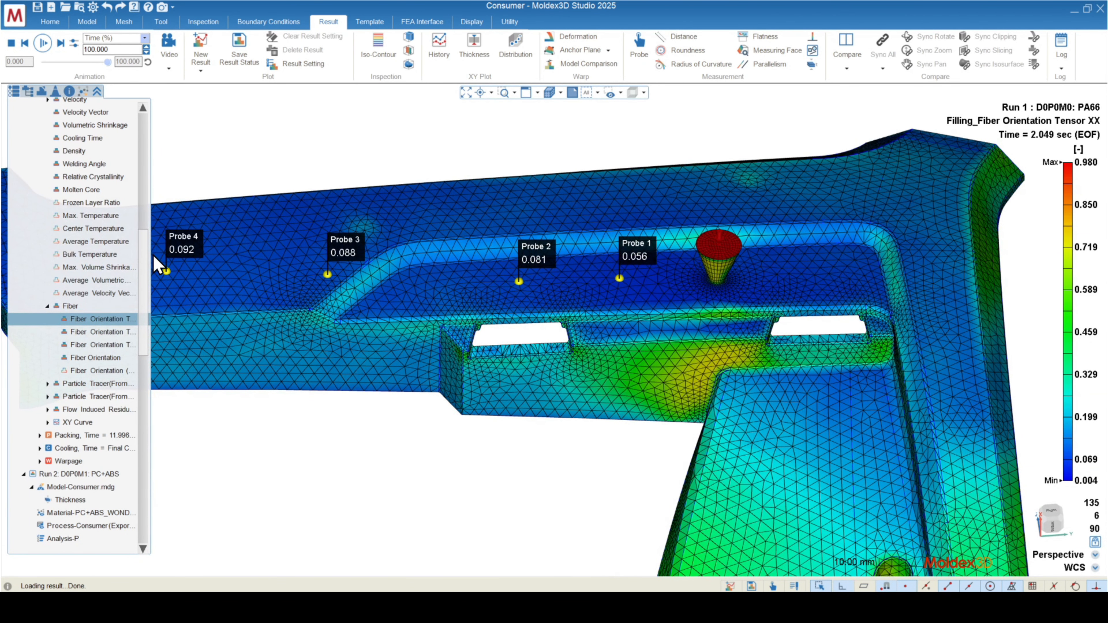
{"action": "scroll", "coordinate": [642, 282], "scroll_direction": "down", "scroll_amount": 4}
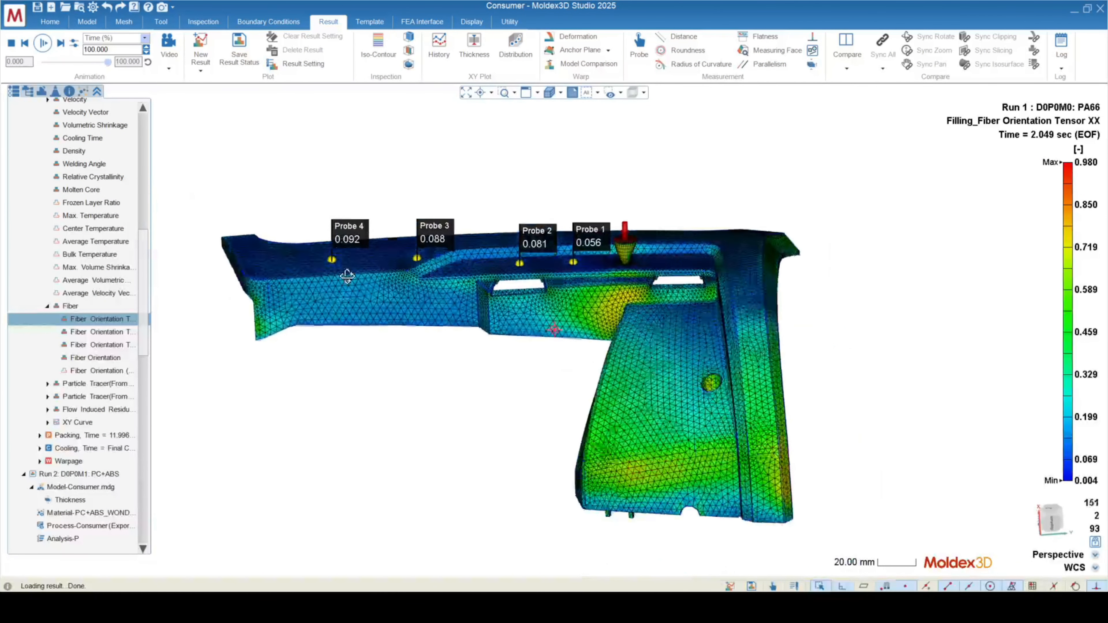
{"action": "mouse_move", "coordinate": [642, 282]}
{"action": "middle_mouse_down"}
{"action": "mouse_move", "coordinate": [527, 336]}
{"action": "mouse_move", "coordinate": [543, 334]}
{"action": "middle_mouse_up"}
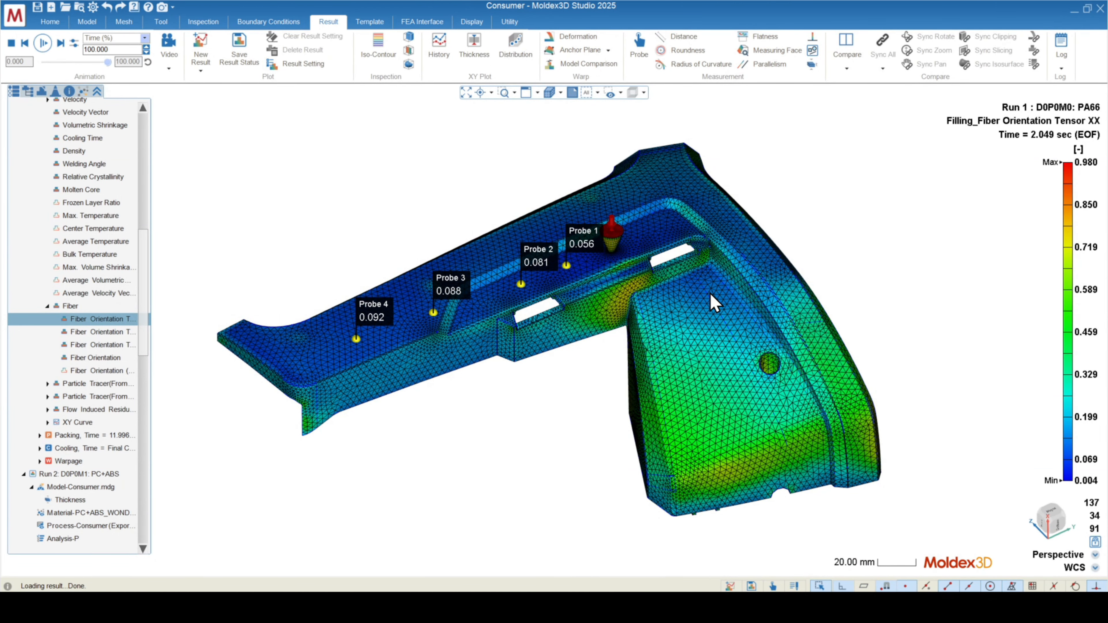
{"action": "scroll", "coordinate": [741, 408], "scroll_direction": "down", "scroll_amount": 1}
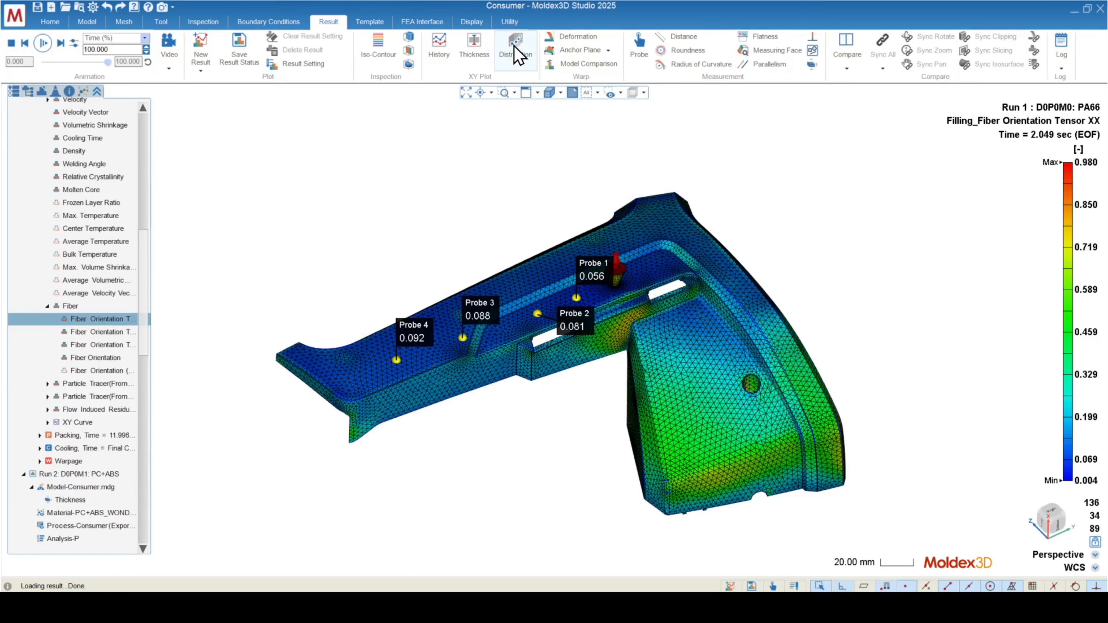
{"action": "middle_click_drag", "start_coordinate": [665, 339], "coordinate": [460, 460]}
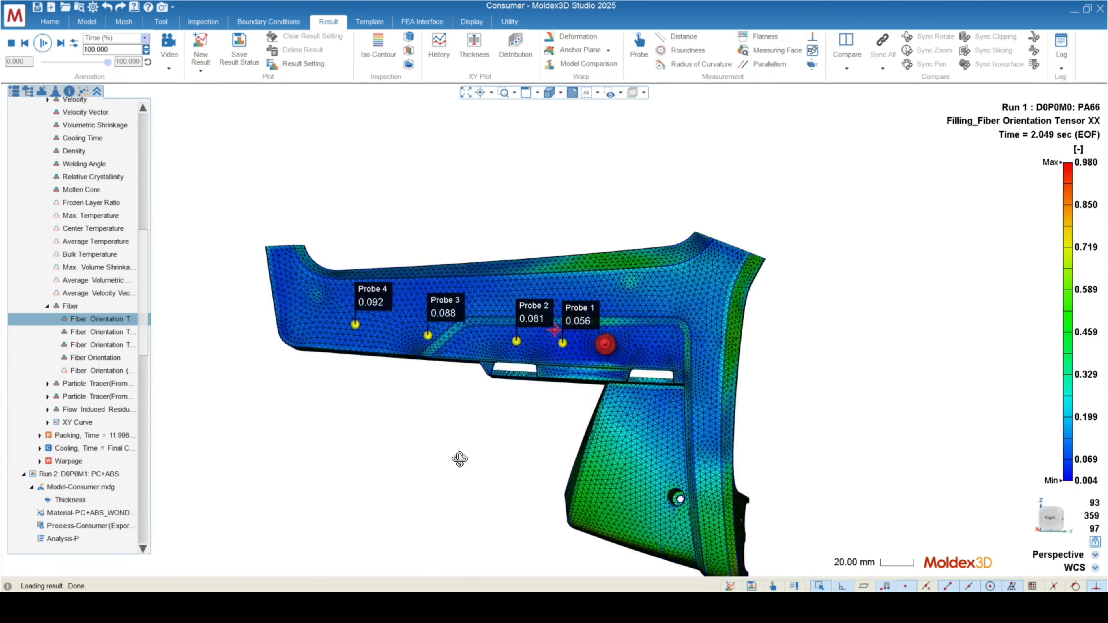
{"action": "scroll", "coordinate": [532, 369], "scroll_direction": "down", "scroll_amount": 3}
{"action": "middle_click_drag", "start_coordinate": [537, 377], "coordinate": [544, 366]}
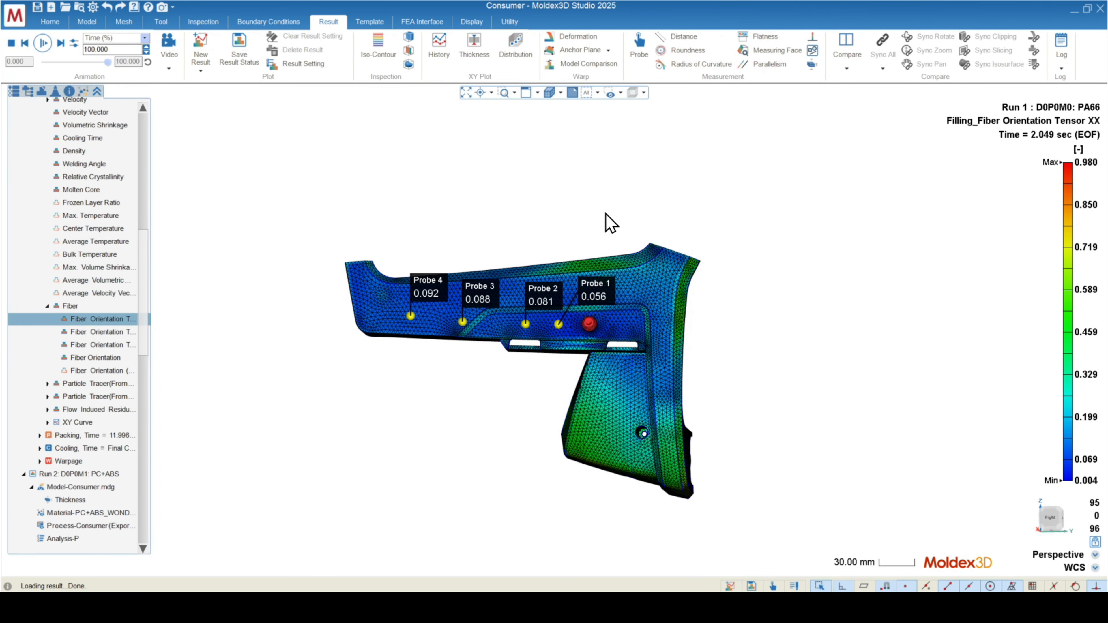
Set up a distribution curve of the filling Temperature at 2.049 sec for probe Group 1 of Run 1.
{"action": "left_click", "coordinate": [519, 53]}
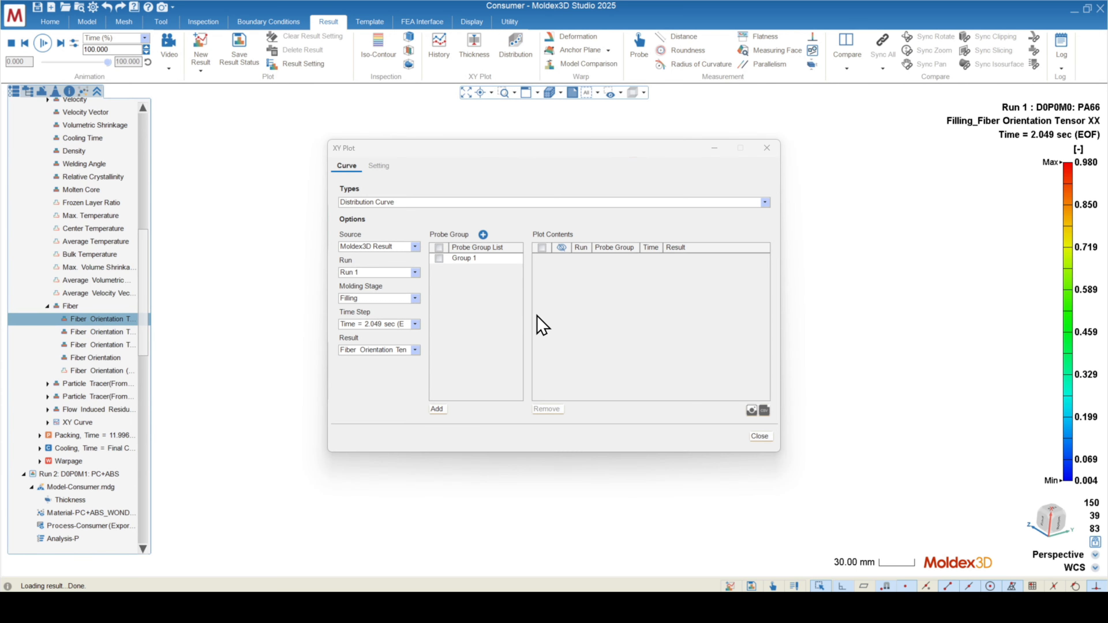
{"action": "left_click_drag", "start_coordinate": [488, 152], "coordinate": [314, 121]}
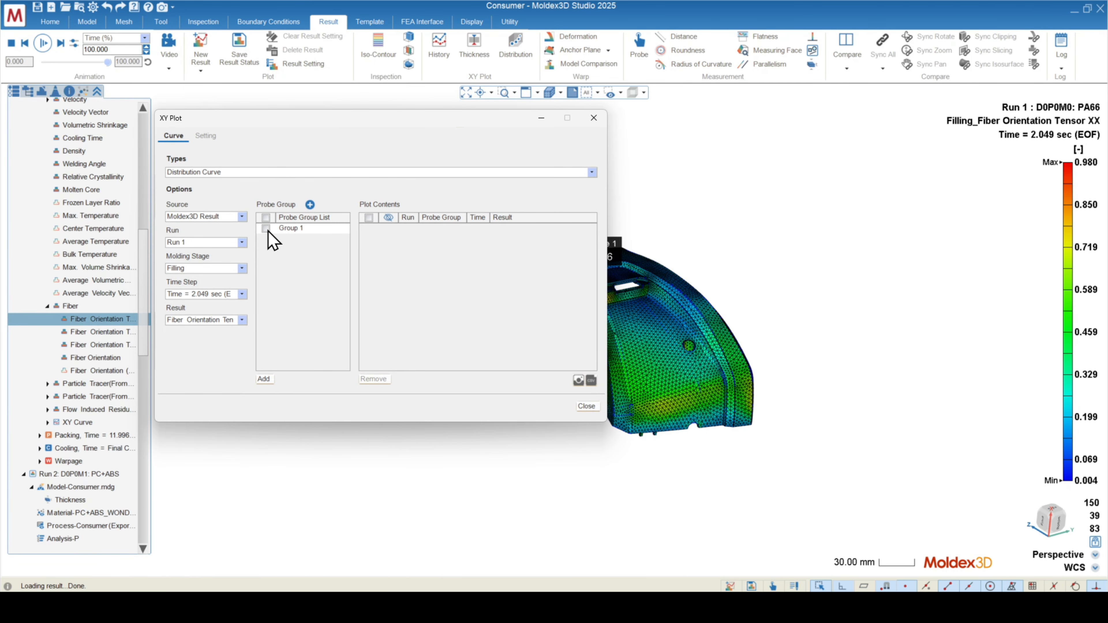
{"action": "left_click", "coordinate": [241, 320]}
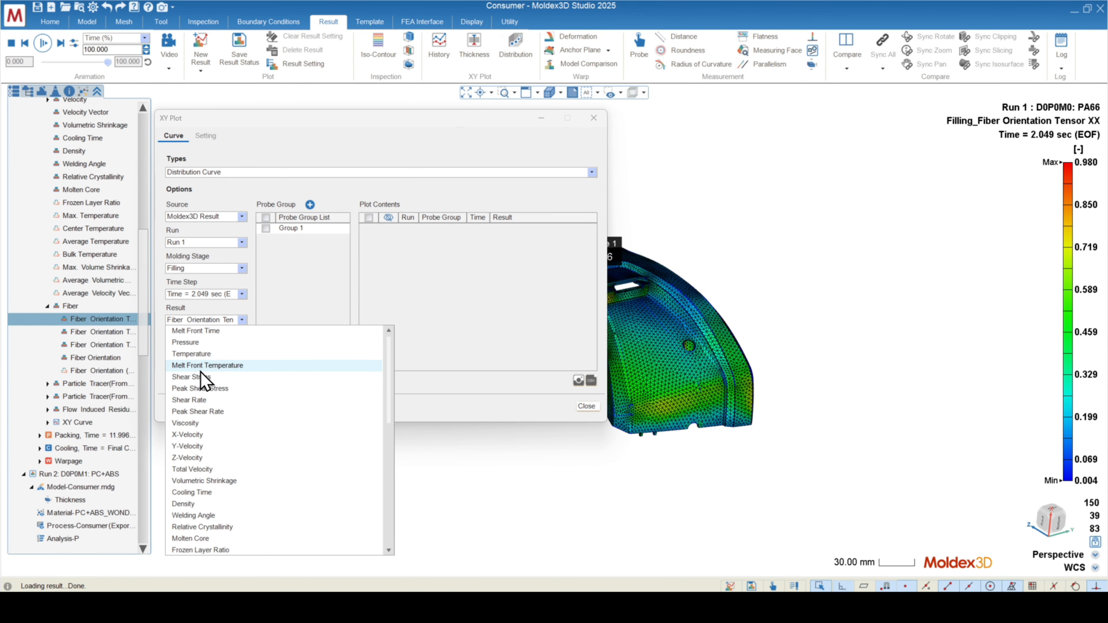
{"action": "left_click", "coordinate": [205, 355]}
{"action": "left_click_drag", "start_coordinate": [358, 118], "coordinate": [862, 153]}
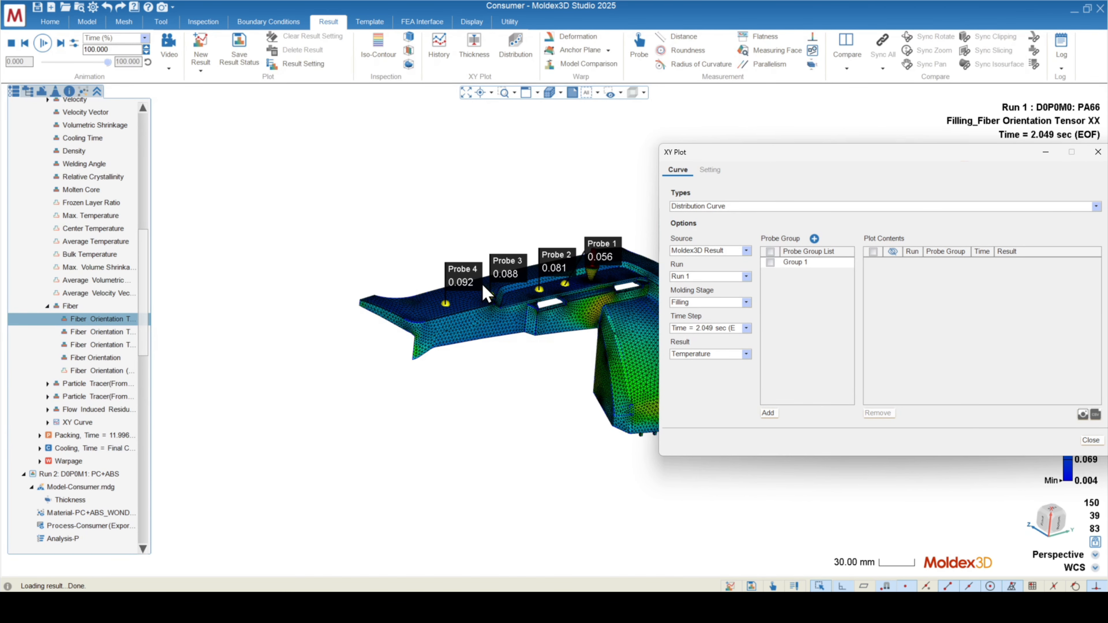
{"action": "left_click_drag", "start_coordinate": [862, 154], "coordinate": [464, 142]}
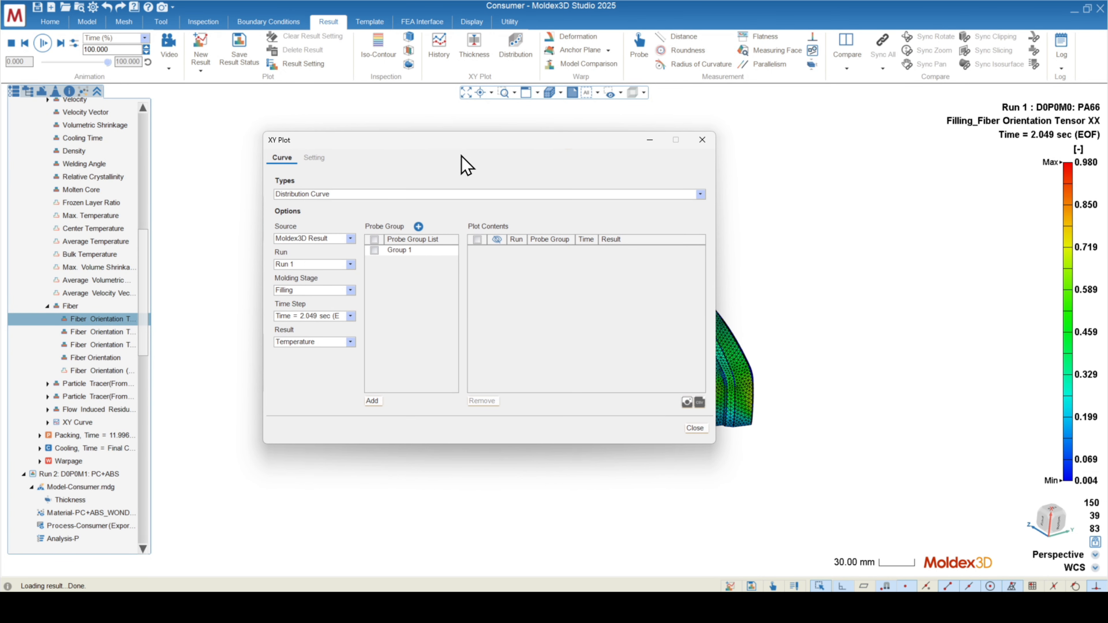
{"action": "left_click", "coordinate": [374, 250]}
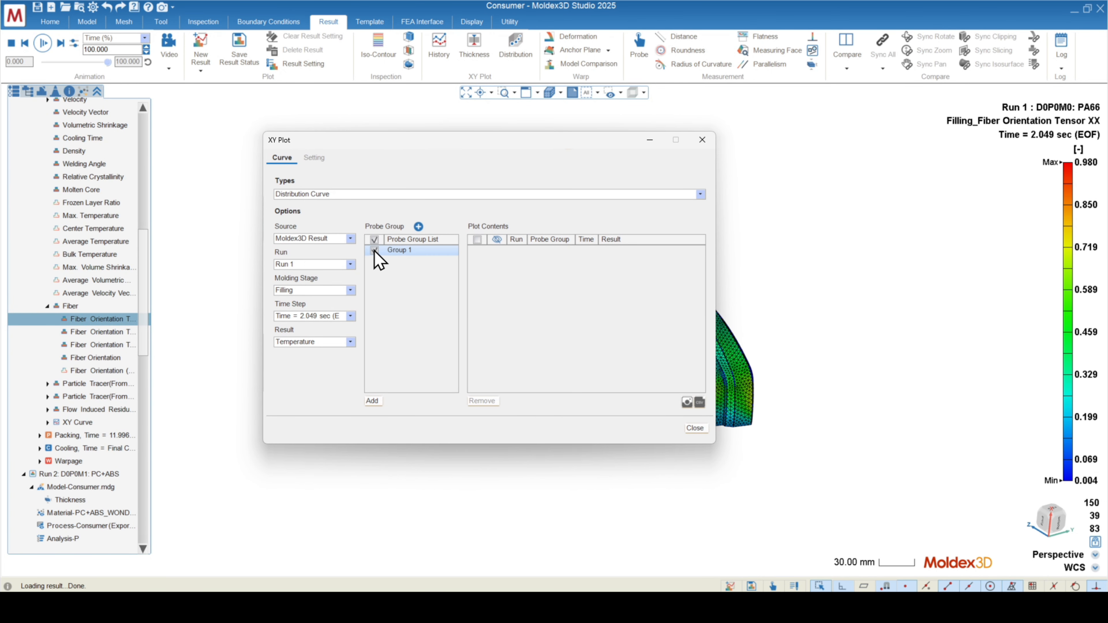